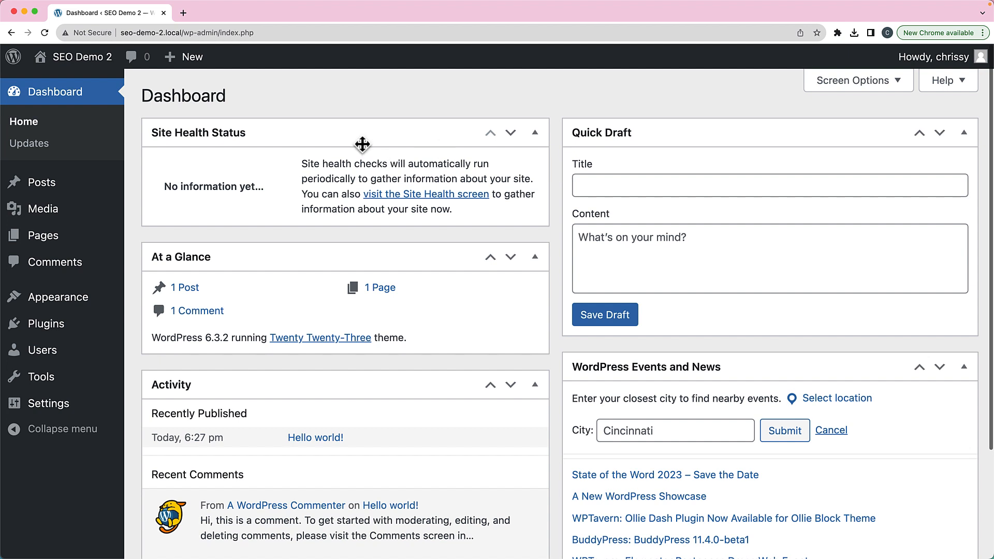
Set the site's permalink structure to Post name and save the changes
{"action": "mouse_move", "coordinate": [46, 334]}
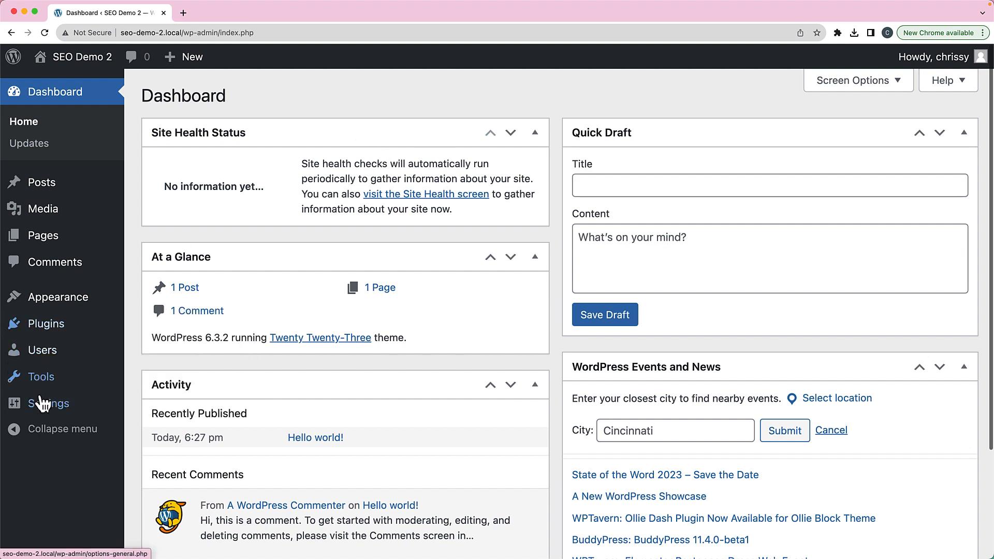
{"action": "mouse_move", "coordinate": [40, 406]}
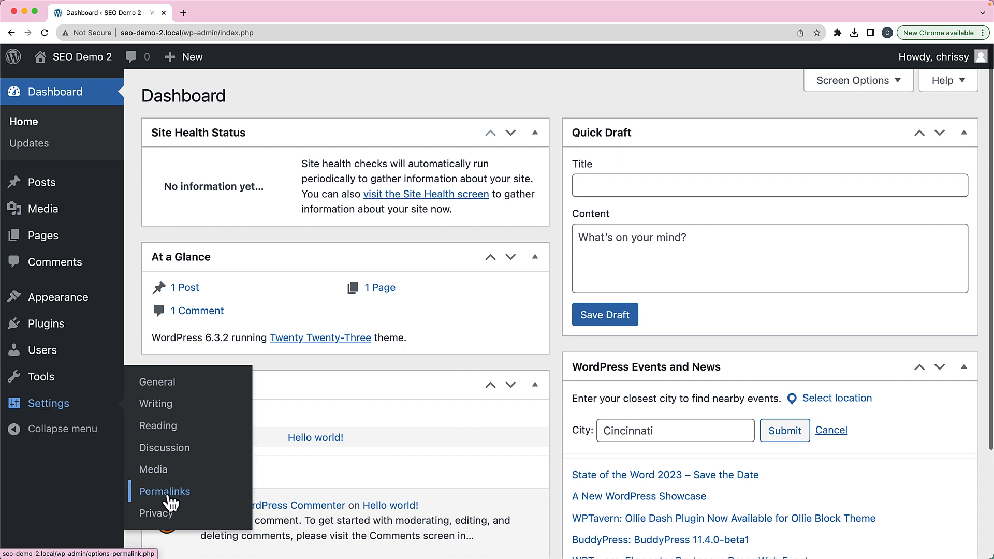
{"action": "left_click", "coordinate": [167, 497]}
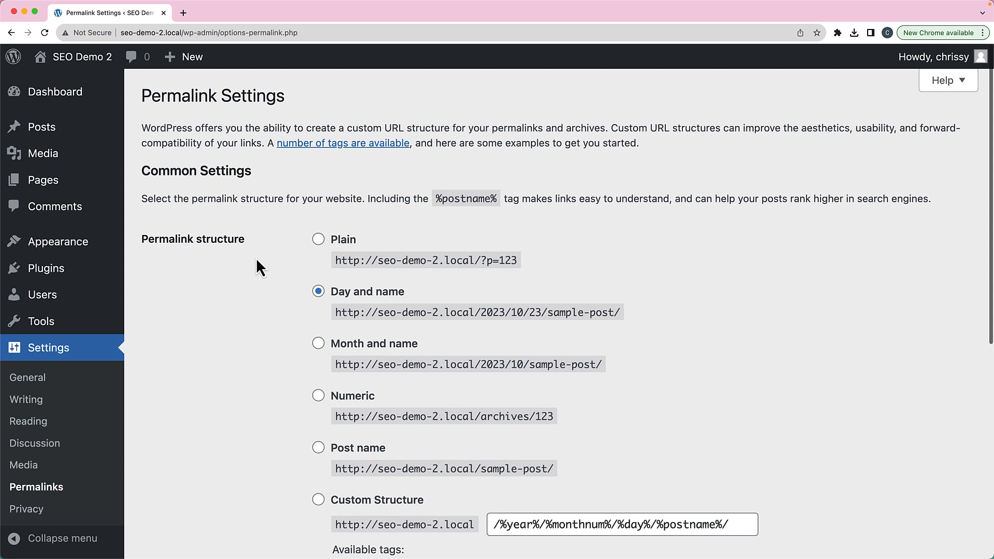
{"action": "scroll", "coordinate": [257, 260], "scroll_direction": "down", "scroll_amount": 3}
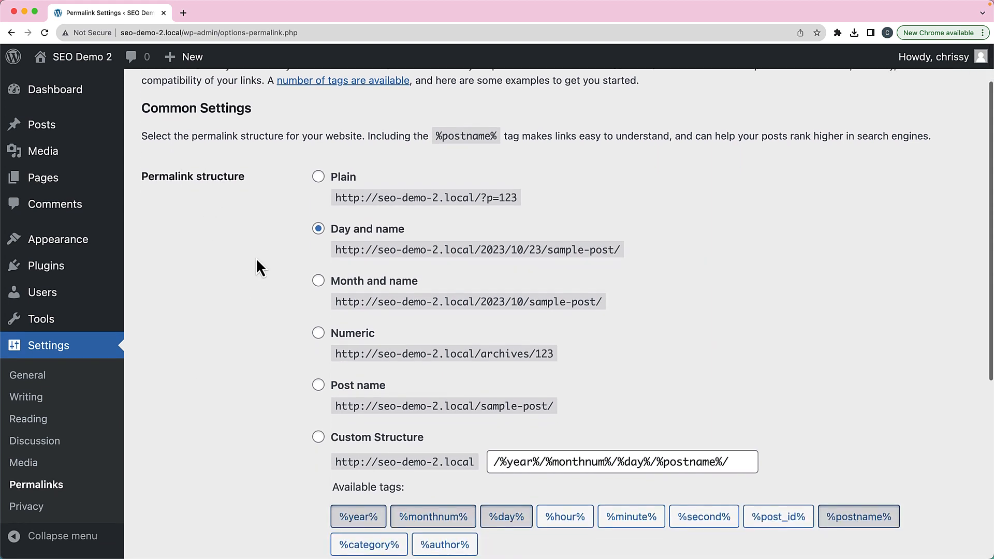
{"action": "left_click", "coordinate": [318, 386]}
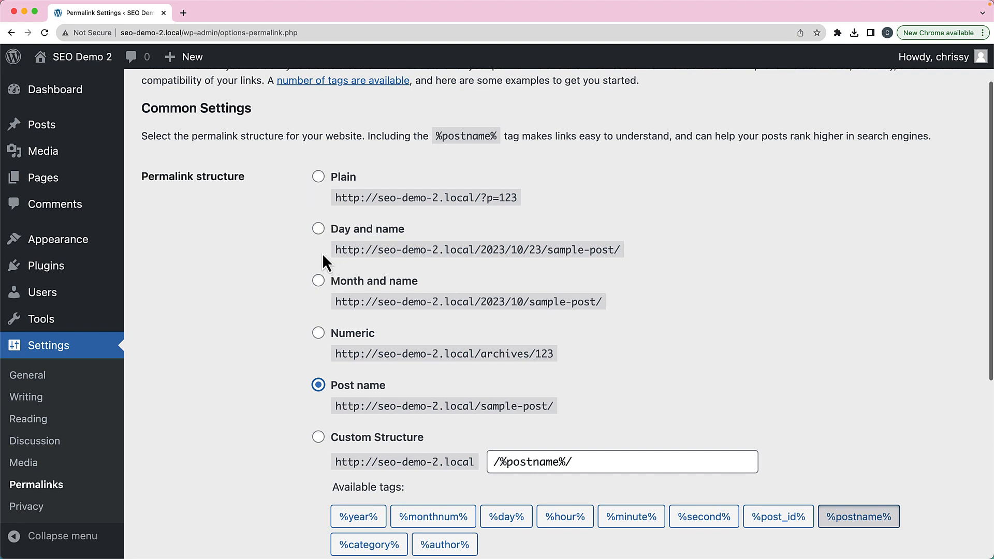
{"action": "scroll", "coordinate": [275, 285], "scroll_direction": "down", "scroll_amount": 2}
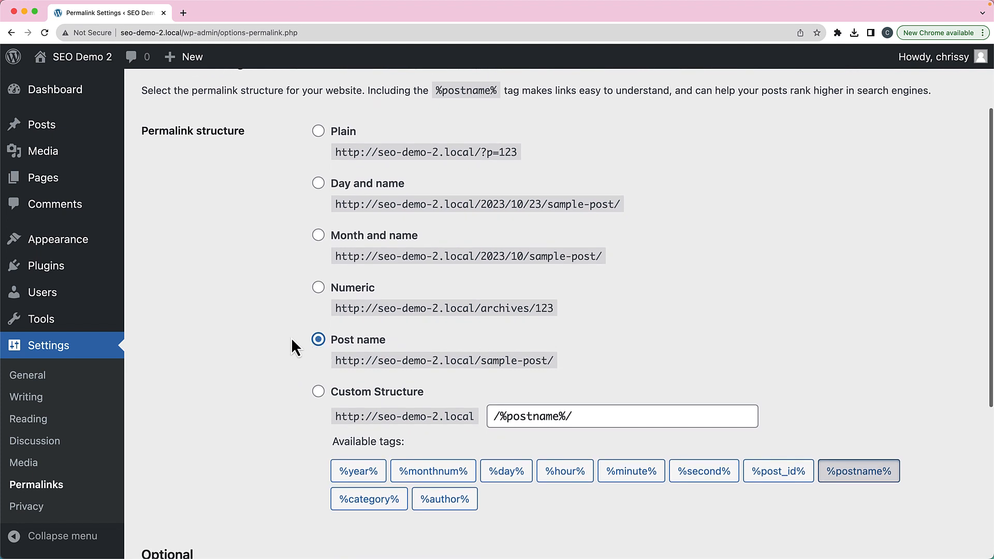
{"action": "scroll", "coordinate": [298, 334], "scroll_direction": "down", "scroll_amount": 5}
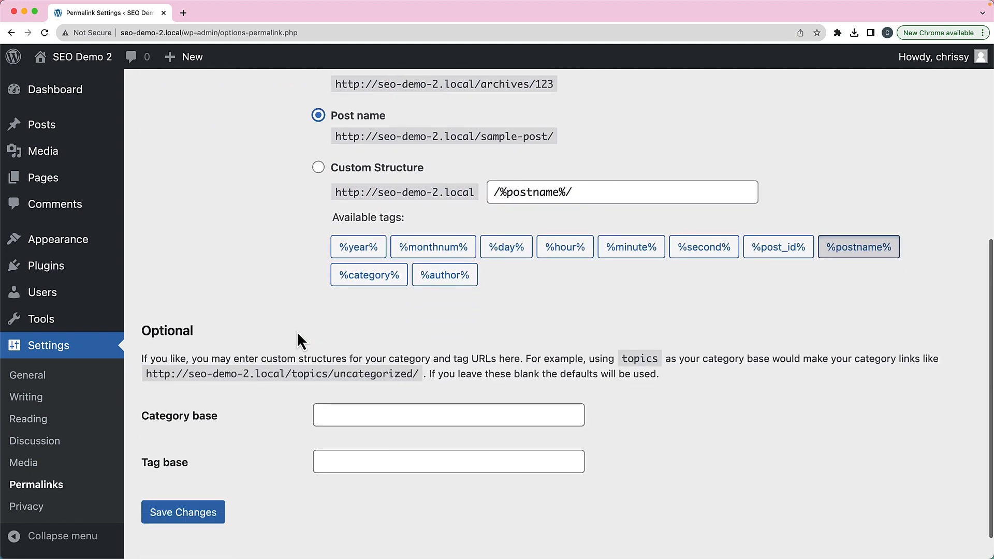
{"action": "scroll", "coordinate": [298, 339], "scroll_direction": "down", "scroll_amount": 1}
{"action": "left_click", "coordinate": [186, 486]}
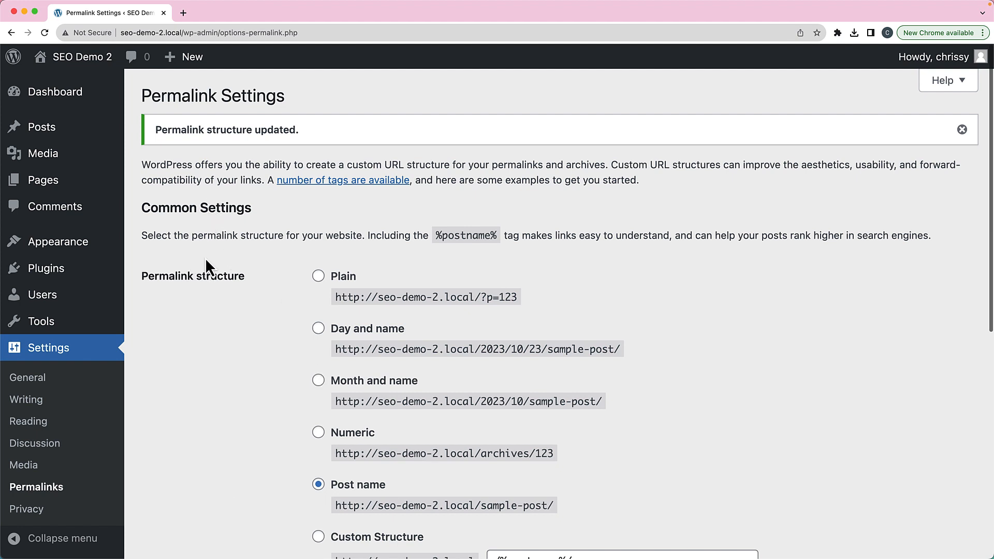
Go to seo-demo-2.local/sitemap.xml and open the pages sitemap, wp-sitemap-posts-page-1.xml
{"action": "left_click_drag", "start_coordinate": [184, 32], "coordinate": [352, 36]}
{"action": "type", "text": "sitemap"}
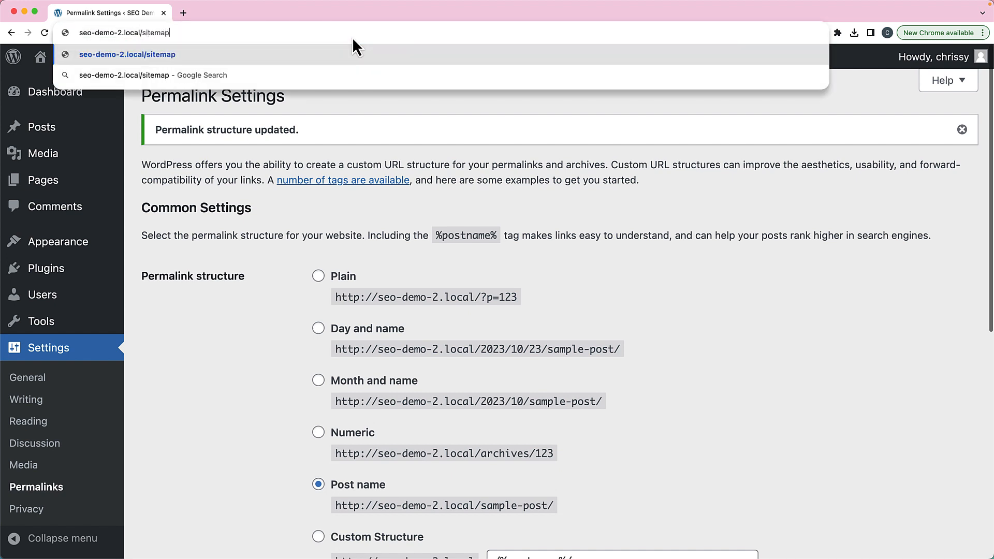
{"action": "type", "text": ".xml"}
{"action": "key", "text": "Return"}
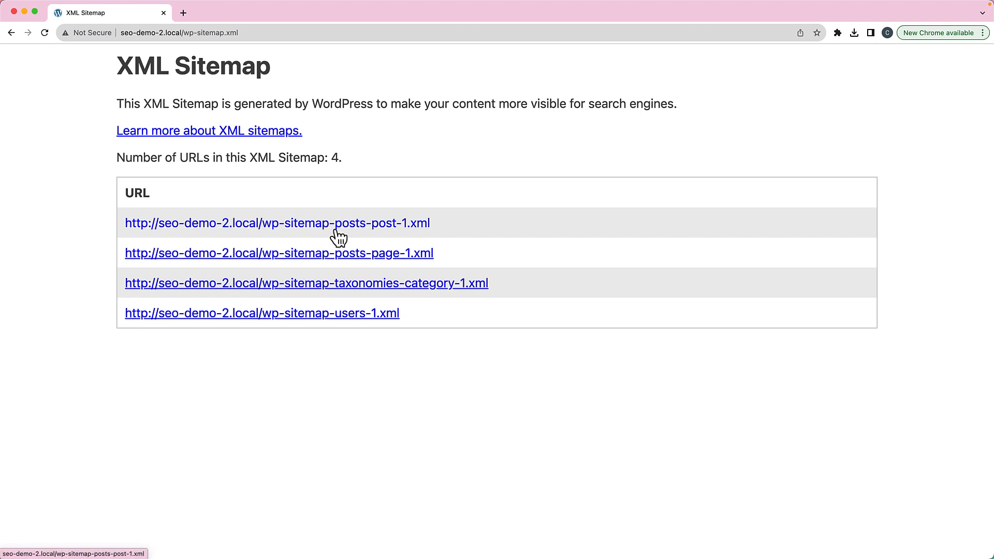
{"action": "left_click", "coordinate": [356, 261]}
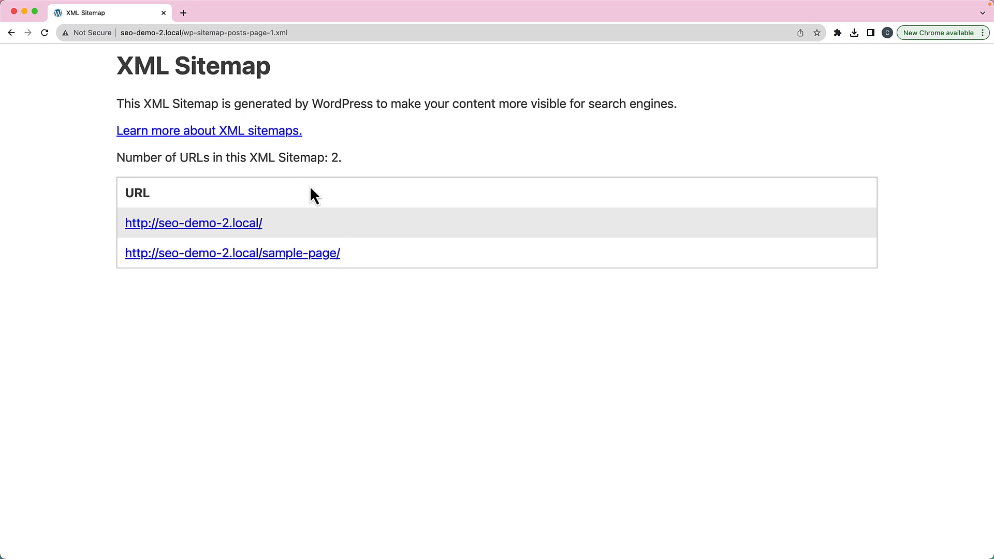
Inspect the XML source code of the pages sitemap, then close the source view
{"action": "left_click", "coordinate": [116, 5]}
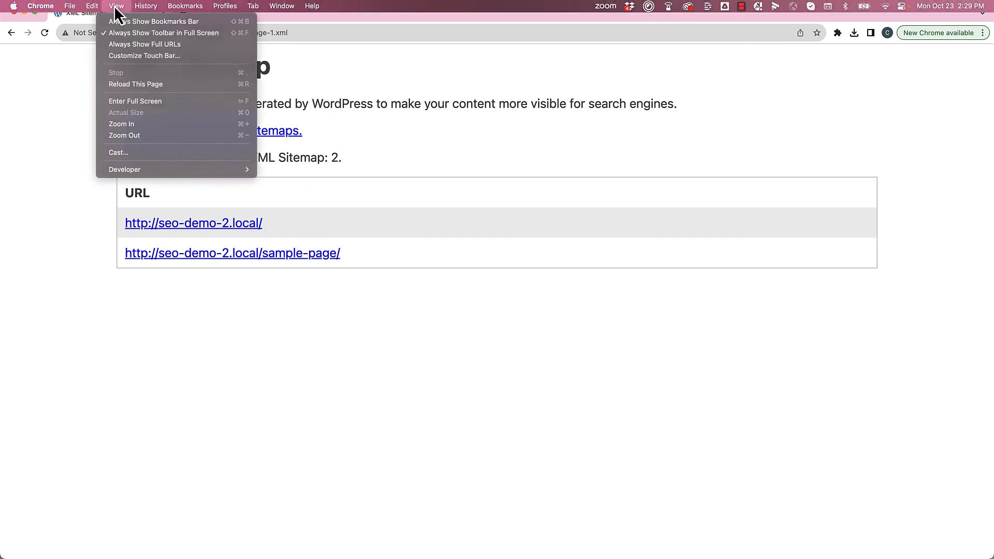
{"action": "mouse_move", "coordinate": [136, 170]}
{"action": "left_click", "coordinate": [295, 172]}
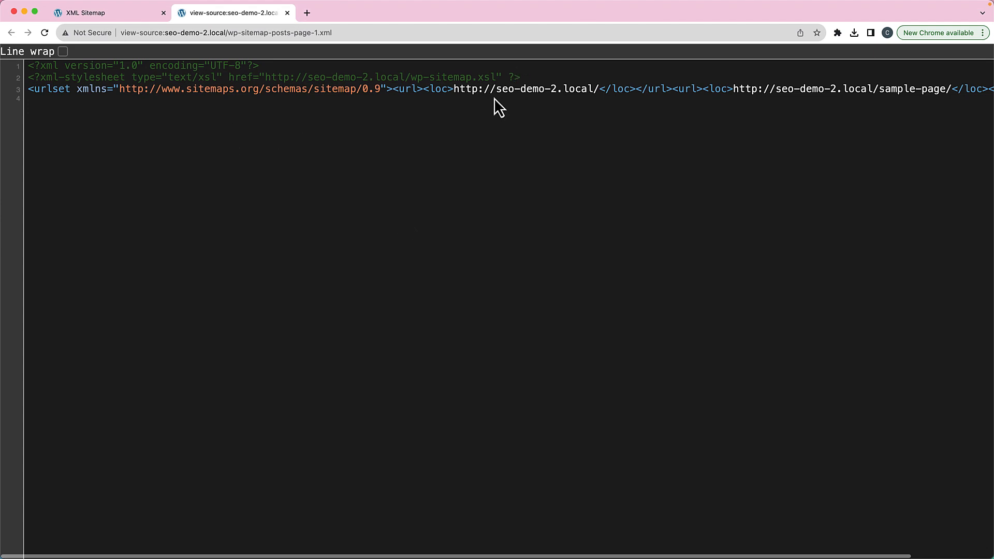
{"action": "scroll", "coordinate": [627, 89], "scroll_direction": "right", "scroll_amount": 5}
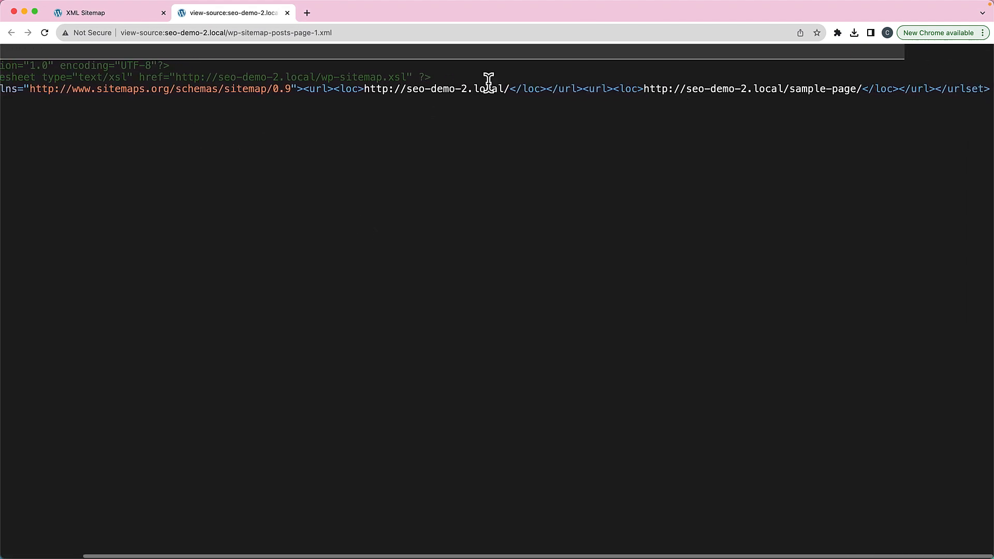
{"action": "scroll", "coordinate": [119, 86], "scroll_direction": "left", "scroll_amount": 5}
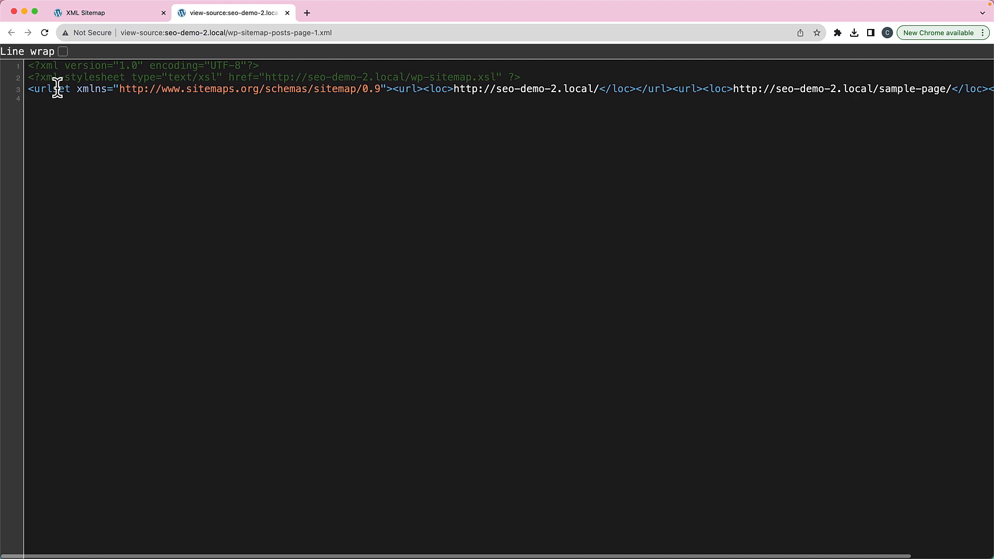
{"action": "left_click", "coordinate": [287, 13]}
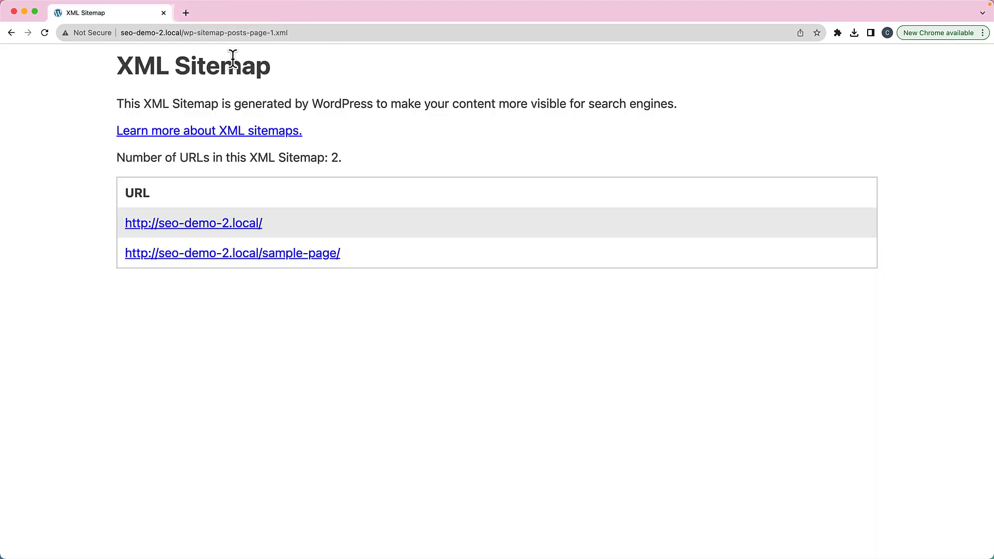
Return to the WordPress admin and search for new plugins with the keyword "seo"
{"action": "left_click", "coordinate": [12, 33]}
{"action": "left_click", "coordinate": [11, 36]}
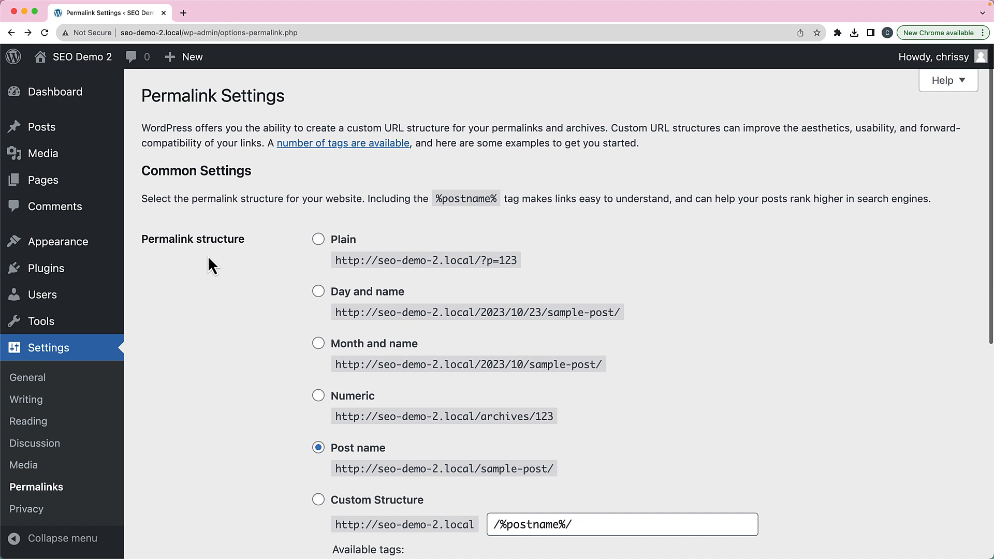
{"action": "scroll", "coordinate": [217, 279], "scroll_direction": "down", "scroll_amount": 2}
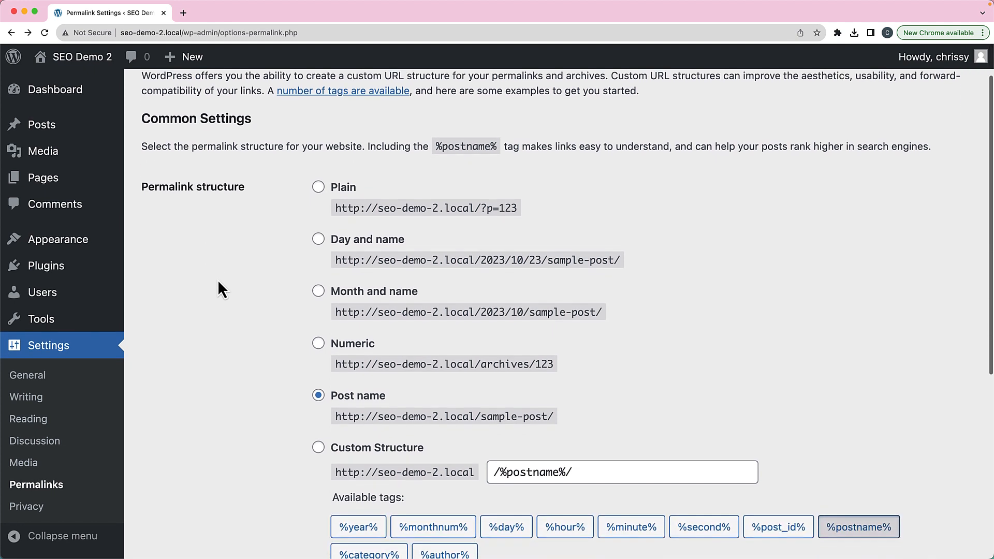
{"action": "mouse_move", "coordinate": [39, 273]}
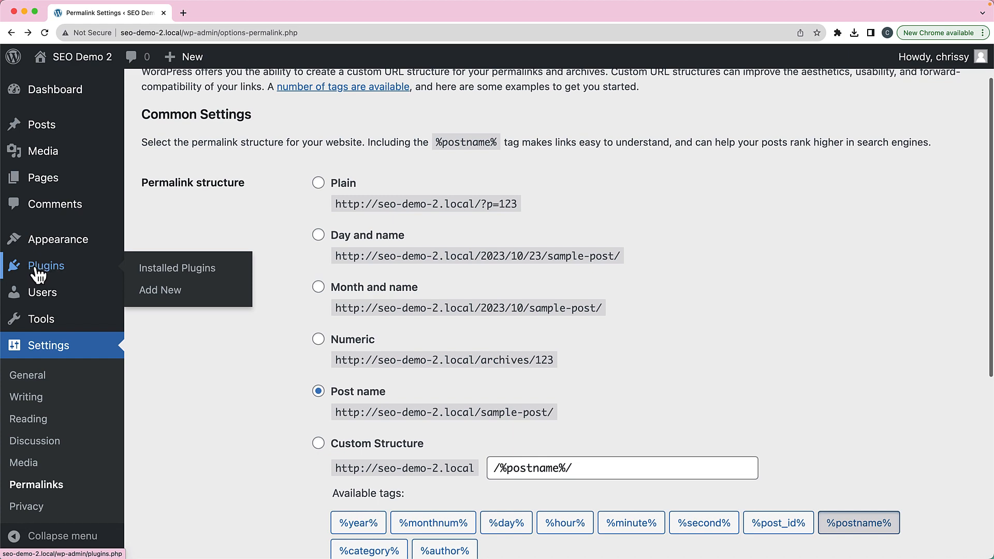
{"action": "left_click", "coordinate": [184, 295]}
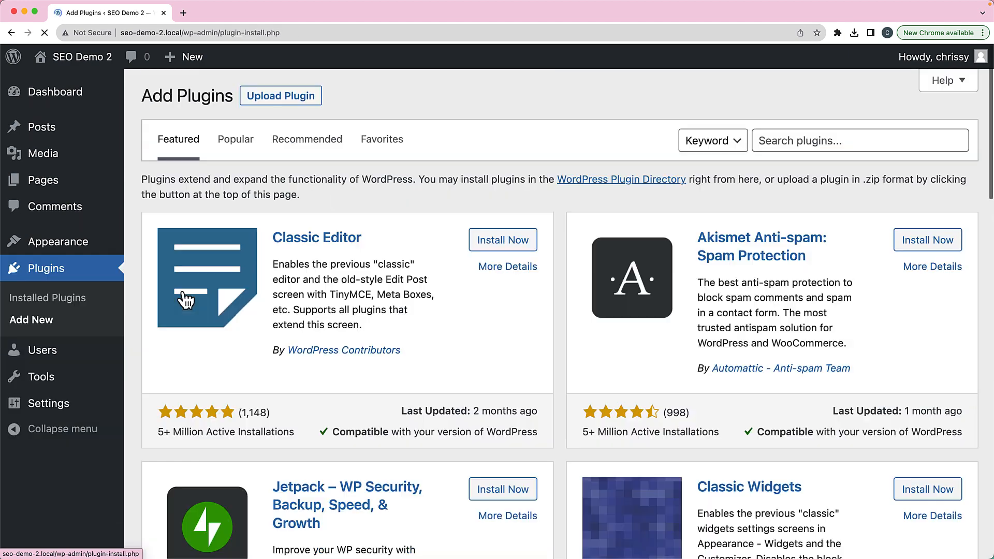
{"action": "left_click", "coordinate": [803, 140]}
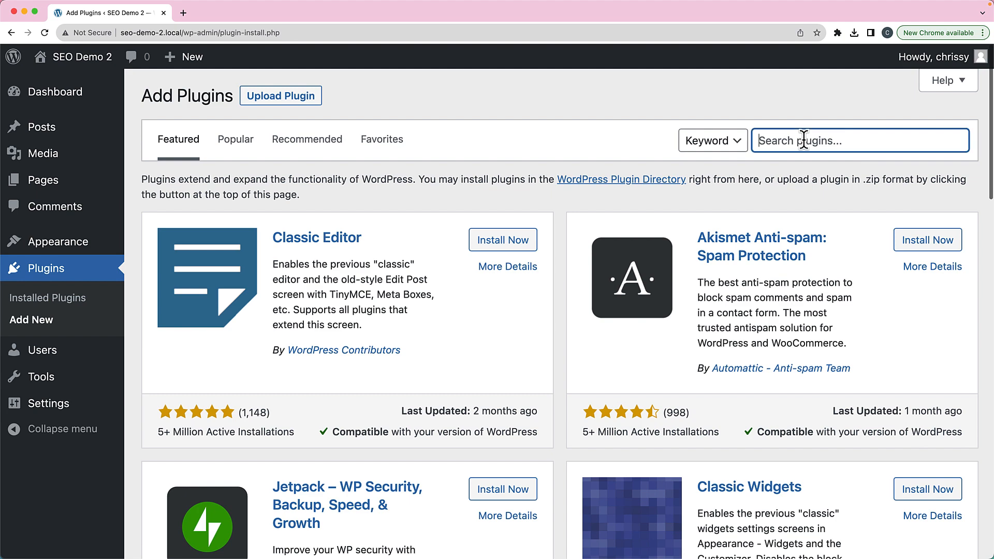
{"action": "type", "text": "seo"}
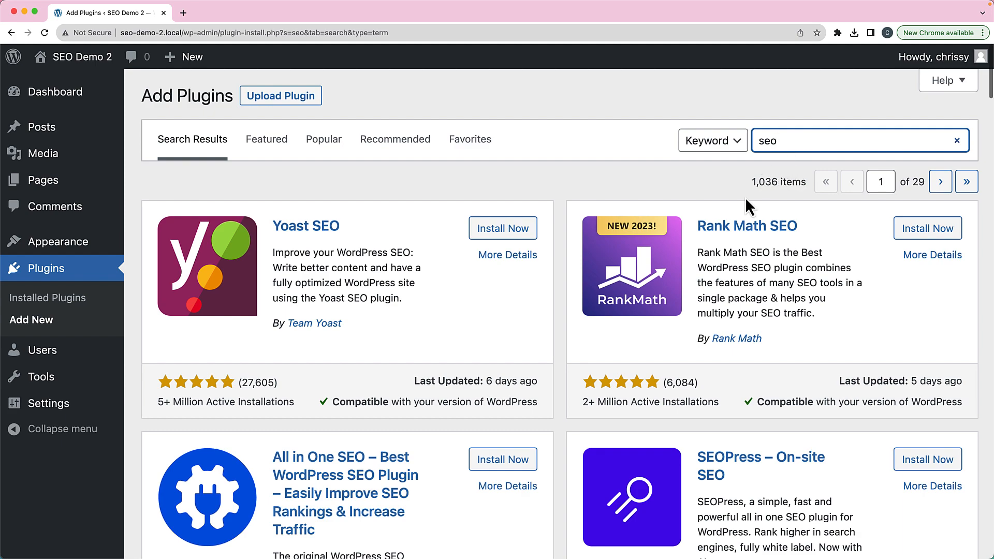
Look through the SEO plugin search results, comparing the available plugins' descriptions, ratings and active installations
{"action": "scroll", "coordinate": [641, 202], "scroll_direction": "down", "scroll_amount": 15}
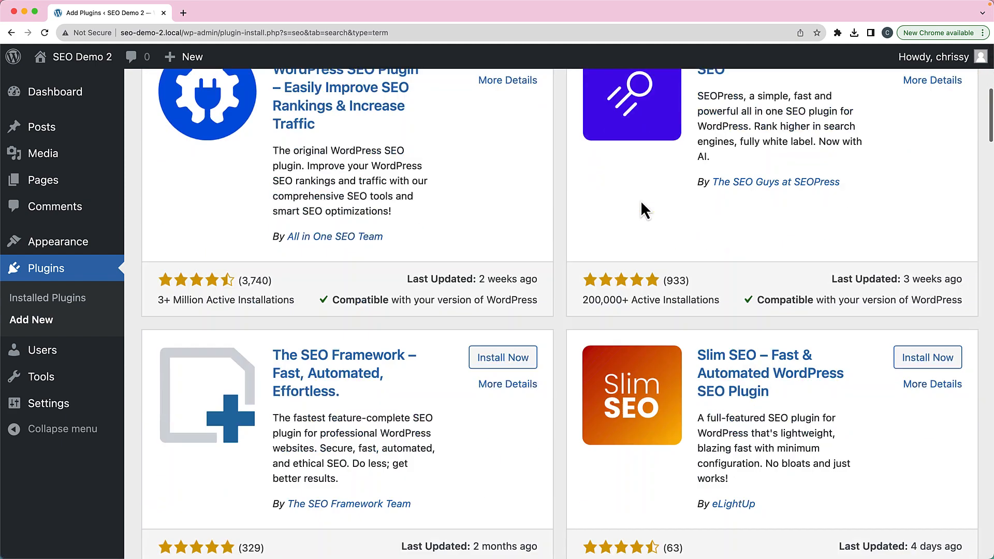
{"action": "scroll", "coordinate": [641, 202], "scroll_direction": "down", "scroll_amount": 8}
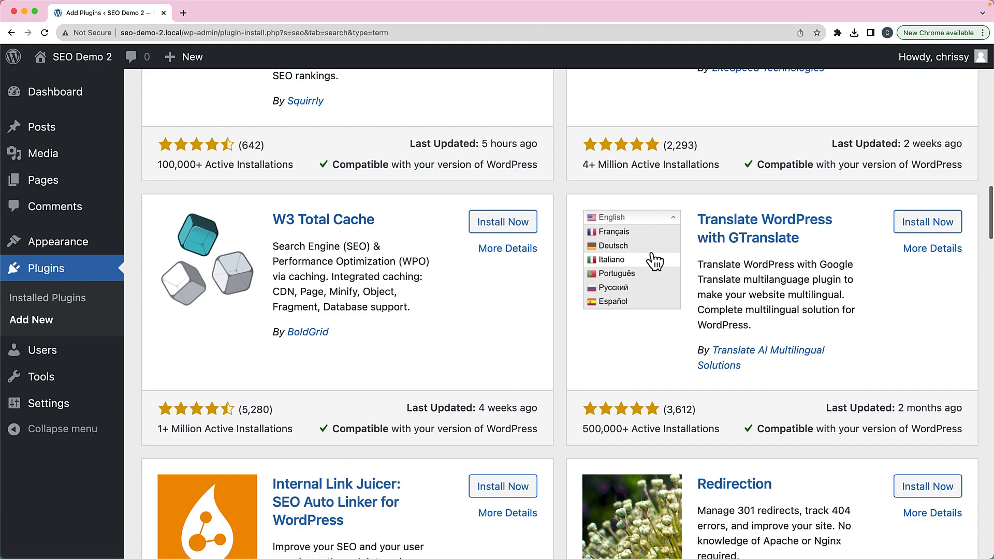
{"action": "scroll", "coordinate": [628, 272], "scroll_direction": "up", "scroll_amount": 20}
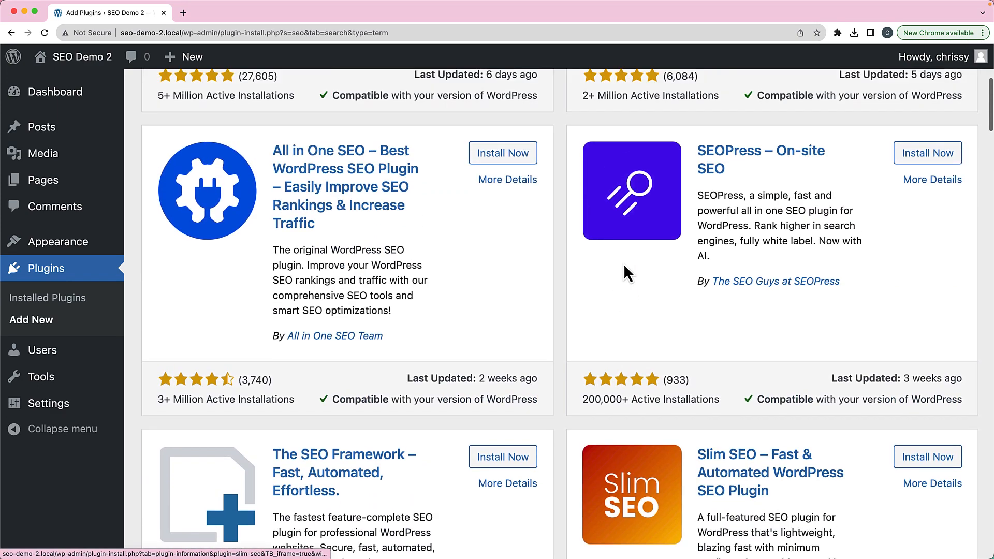
{"action": "scroll", "coordinate": [628, 272], "scroll_direction": "up", "scroll_amount": 2}
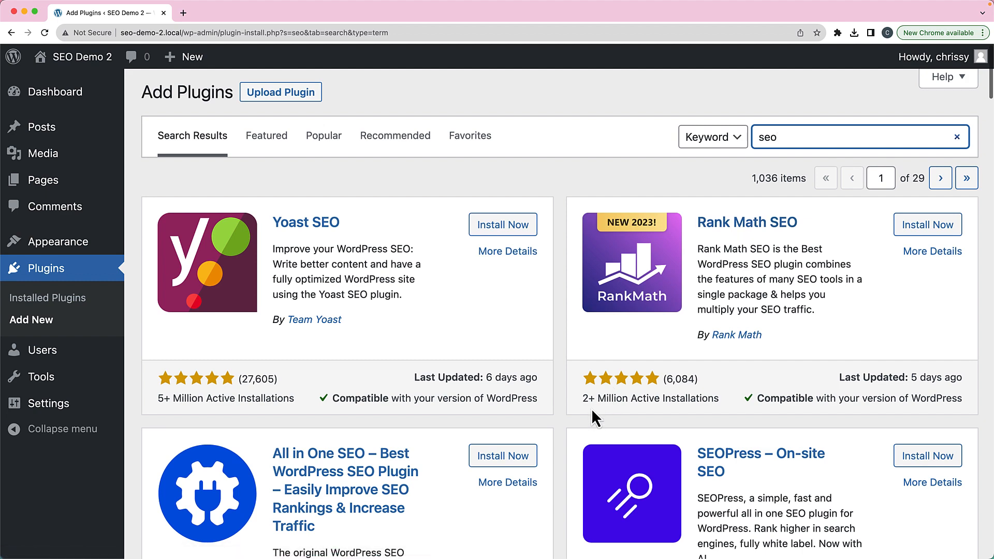
{"action": "scroll", "coordinate": [595, 416], "scroll_direction": "down", "scroll_amount": 1}
{"action": "scroll", "coordinate": [595, 416], "scroll_direction": "down", "scroll_amount": 1}
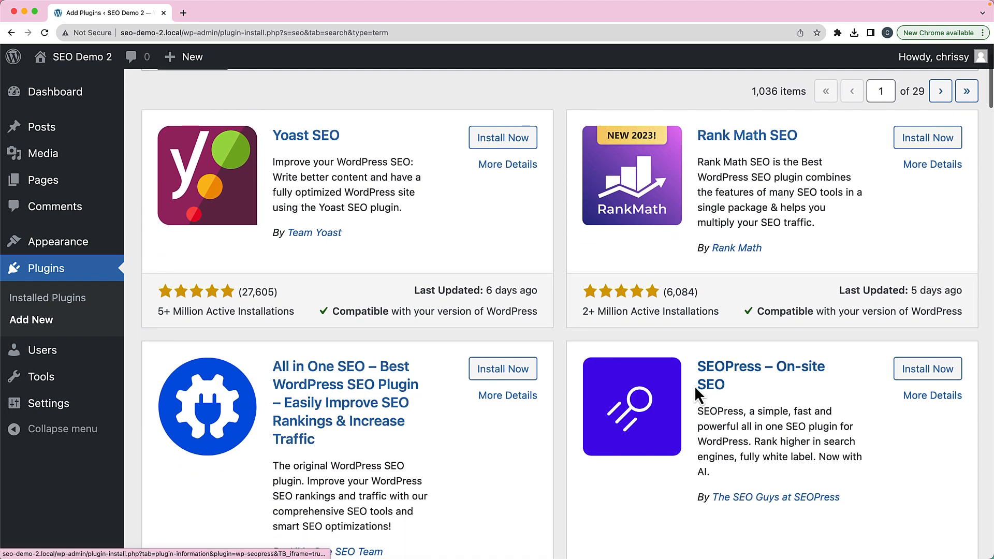
{"action": "scroll", "coordinate": [717, 383], "scroll_direction": "down", "scroll_amount": 6}
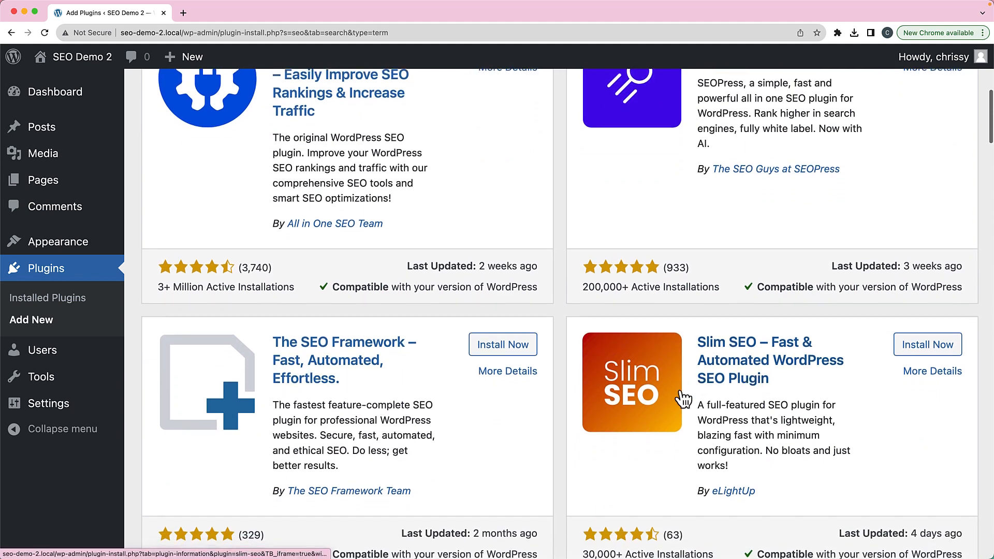
{"action": "scroll", "coordinate": [684, 399], "scroll_direction": "down", "scroll_amount": 1}
{"action": "scroll", "coordinate": [681, 395], "scroll_direction": "up", "scroll_amount": 9}
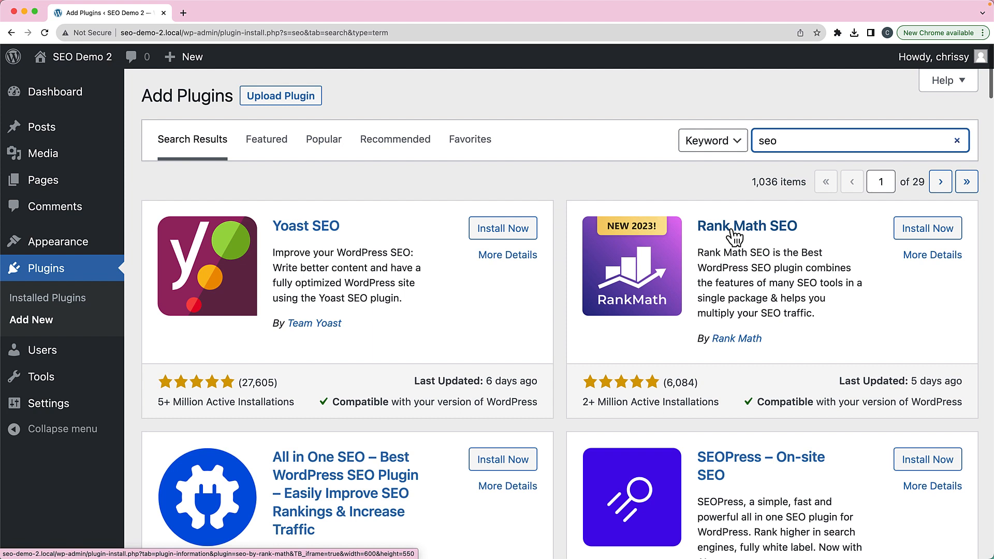
{"action": "scroll", "coordinate": [735, 237], "scroll_direction": "down", "scroll_amount": 2}
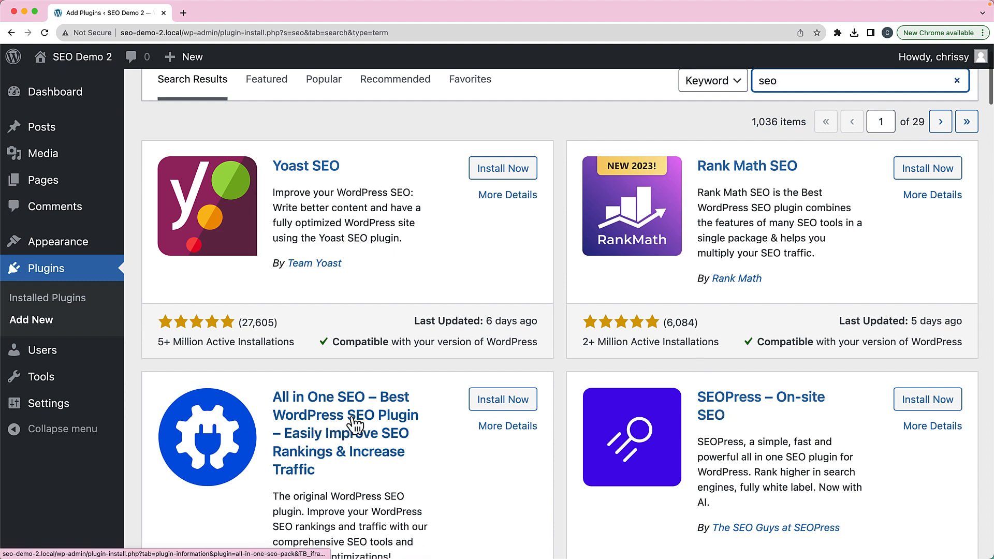
{"action": "scroll", "coordinate": [356, 426], "scroll_direction": "down", "scroll_amount": 5}
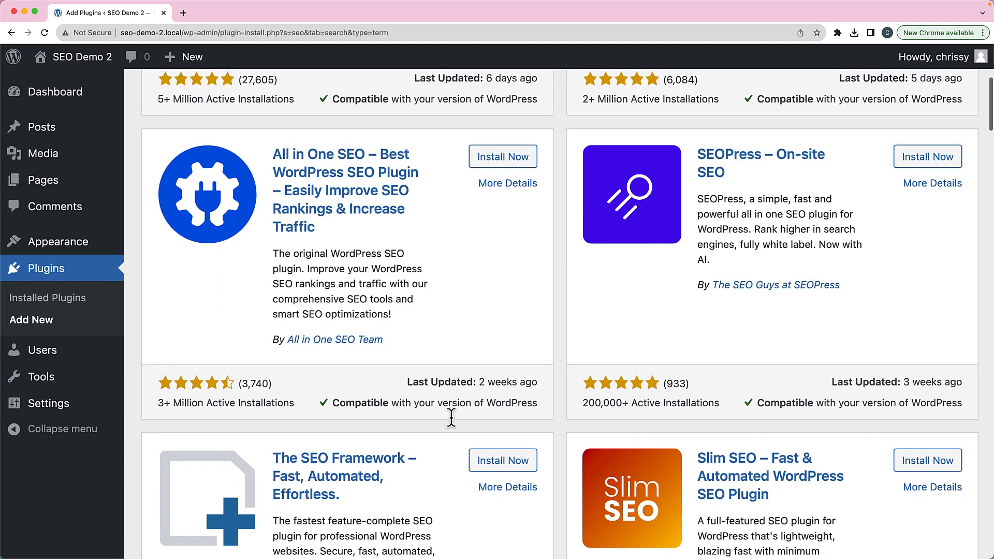
Install and activate the Rank Math SEO plugin
{"action": "scroll", "coordinate": [393, 430], "scroll_direction": "up", "scroll_amount": 6}
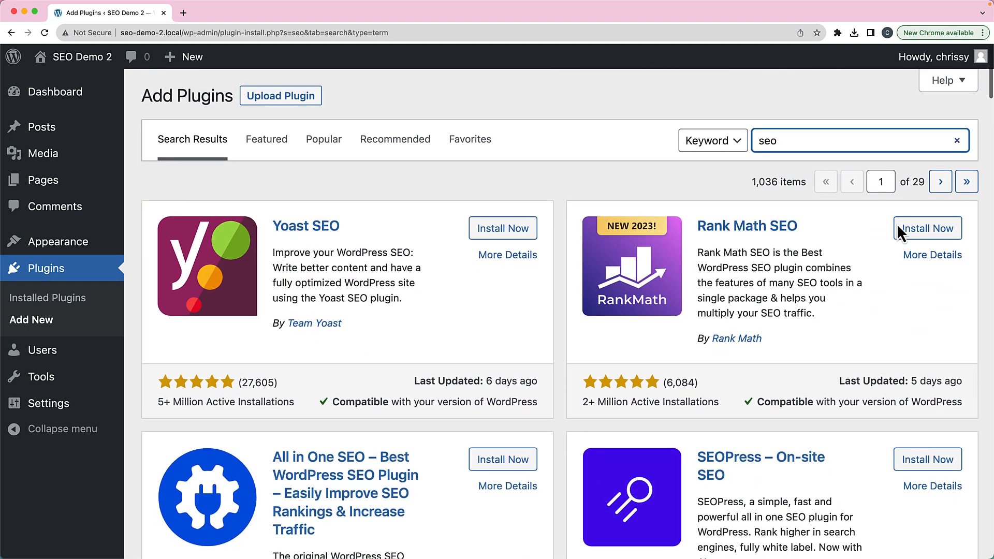
{"action": "left_click", "coordinate": [920, 237]}
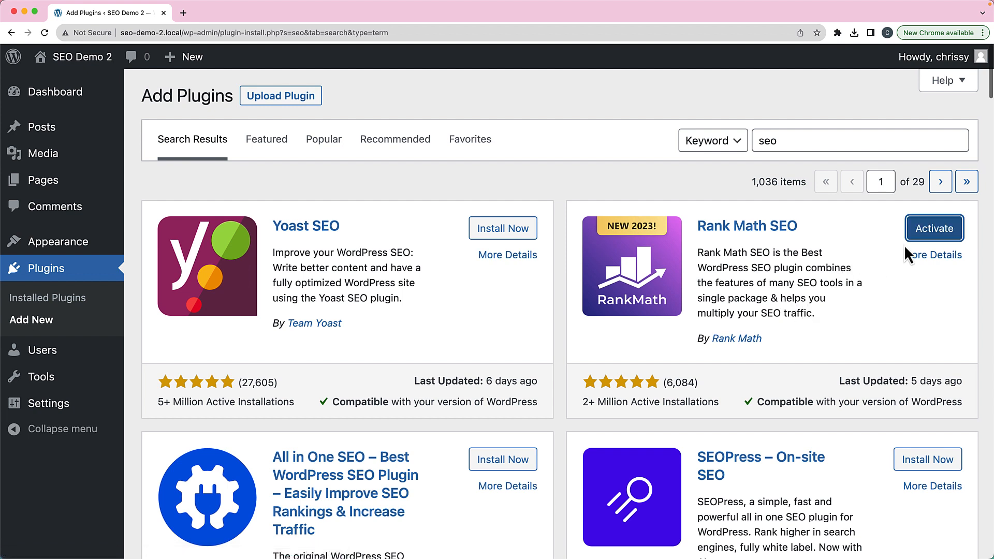
{"action": "left_click", "coordinate": [923, 237]}
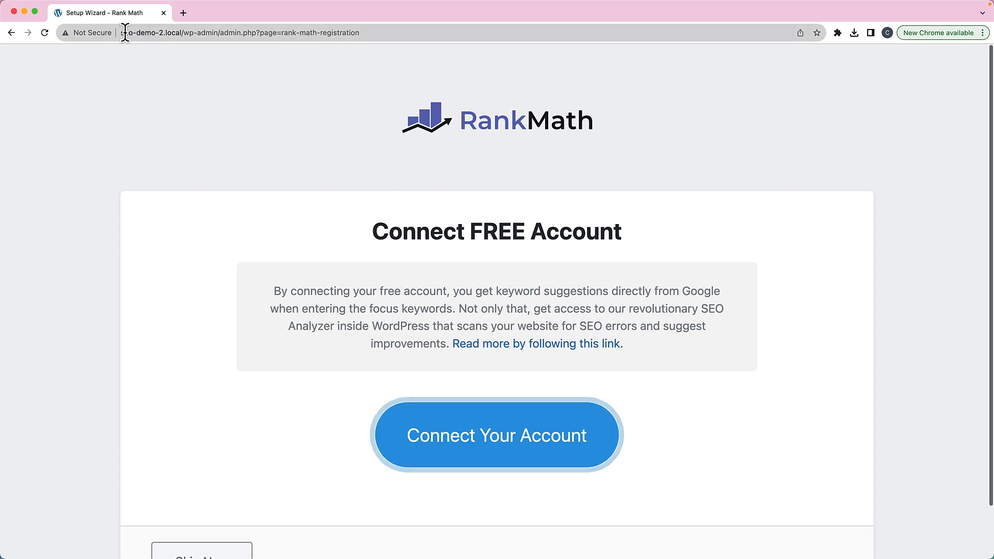
{"action": "left_click_drag", "start_coordinate": [123, 33], "coordinate": [179, 34]}
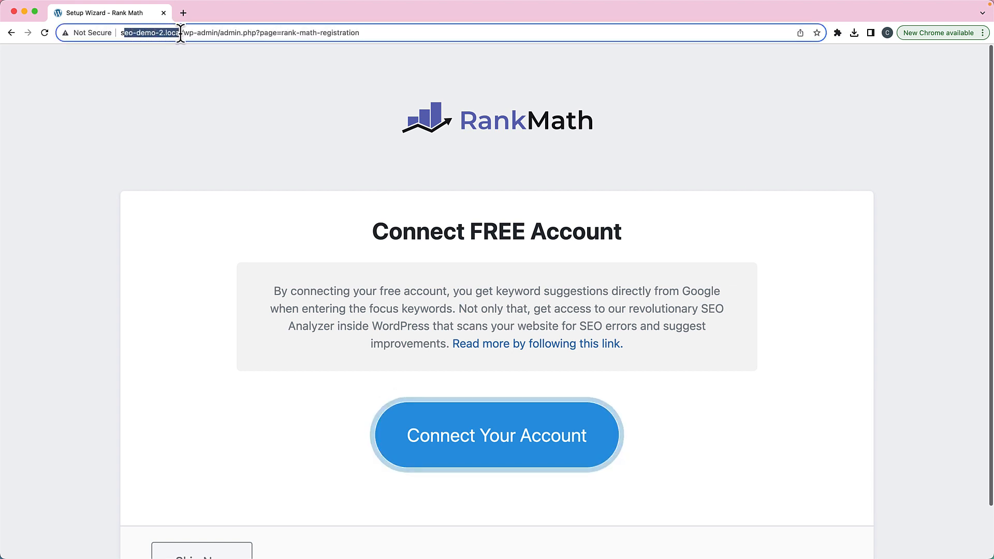
Skip connecting a free Rank Math account and proceed to the setup wizard
{"action": "left_click", "coordinate": [251, 127]}
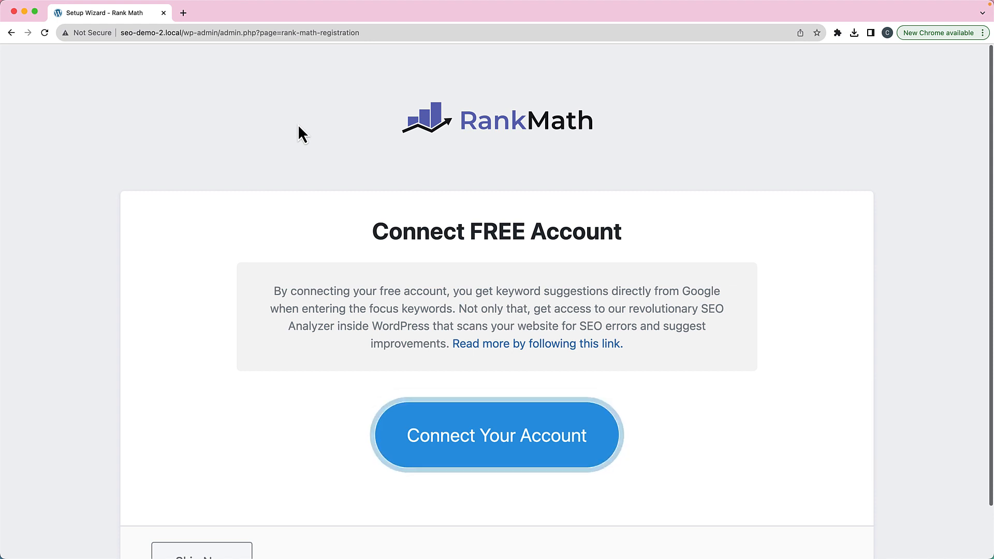
{"action": "scroll", "coordinate": [299, 127], "scroll_direction": "down", "scroll_amount": 2}
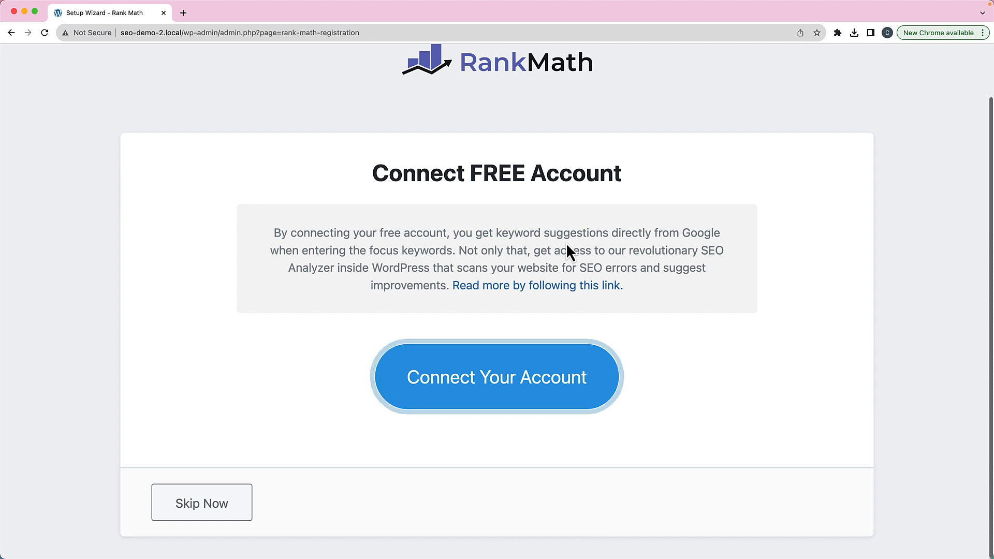
{"action": "left_click", "coordinate": [218, 505]}
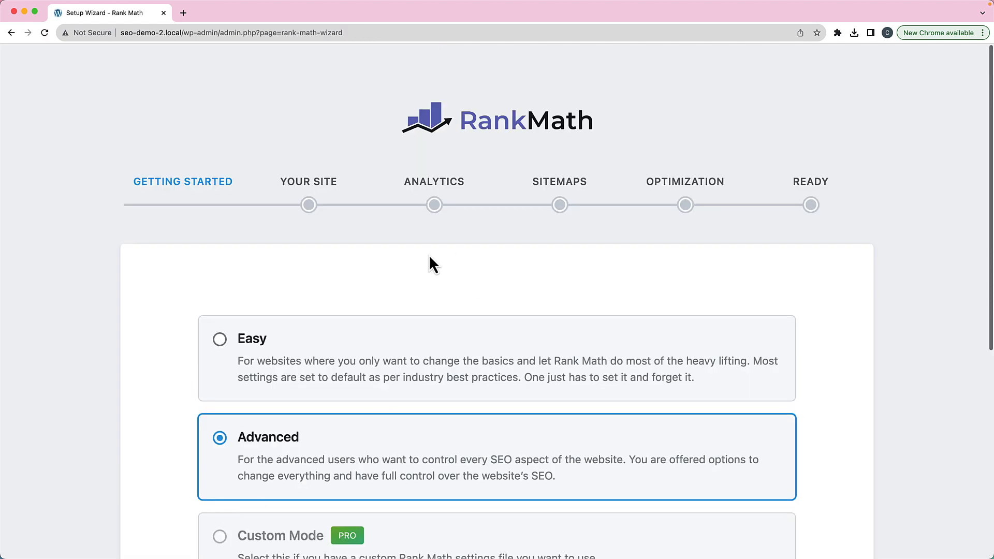
Review the setup modes and start the wizard in Advanced mode
{"action": "scroll", "coordinate": [428, 262], "scroll_direction": "down", "scroll_amount": 2}
{"action": "scroll", "coordinate": [355, 246], "scroll_direction": "up", "scroll_amount": 2}
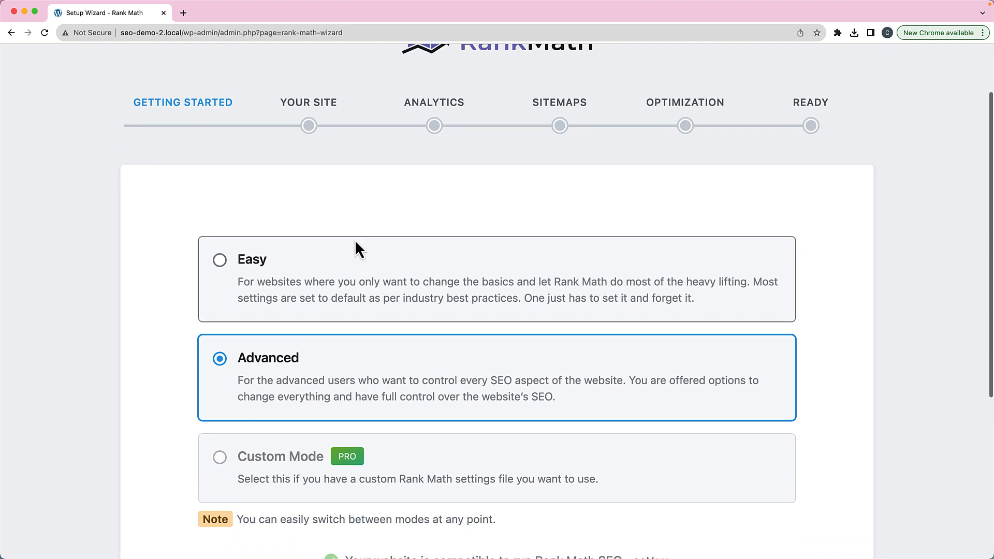
{"action": "scroll", "coordinate": [368, 244], "scroll_direction": "down", "scroll_amount": 3}
{"action": "scroll", "coordinate": [305, 228], "scroll_direction": "down", "scroll_amount": 1}
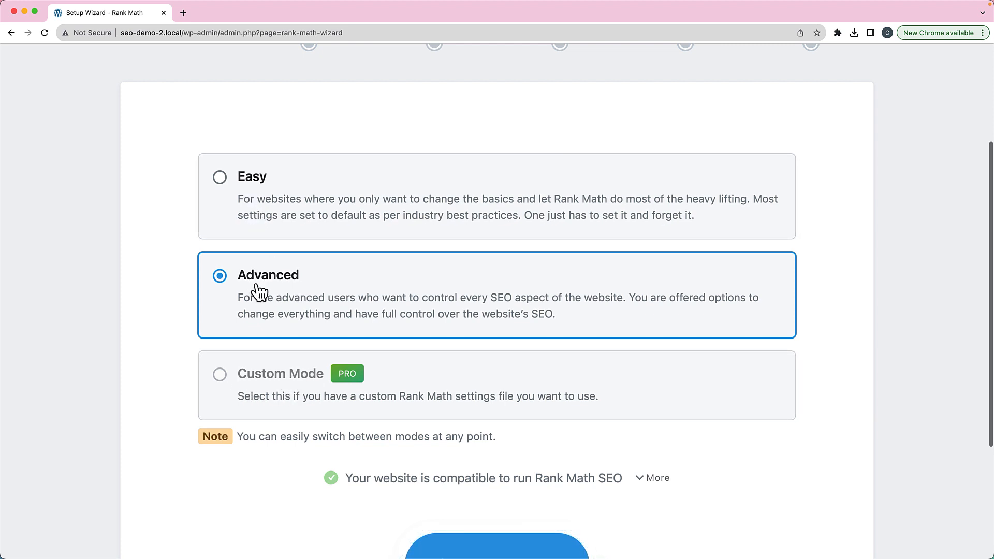
{"action": "scroll", "coordinate": [358, 300], "scroll_direction": "down", "scroll_amount": 2}
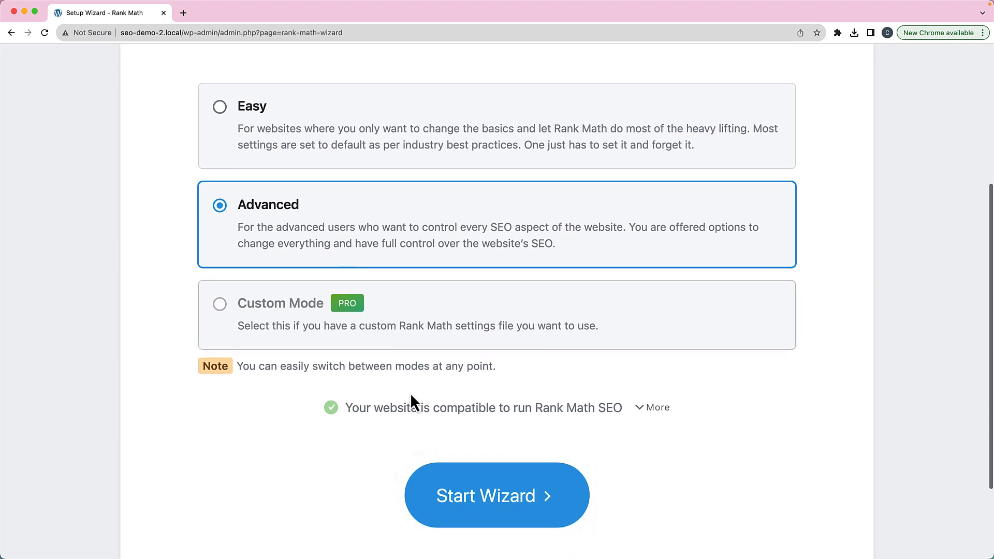
{"action": "left_click", "coordinate": [481, 501]}
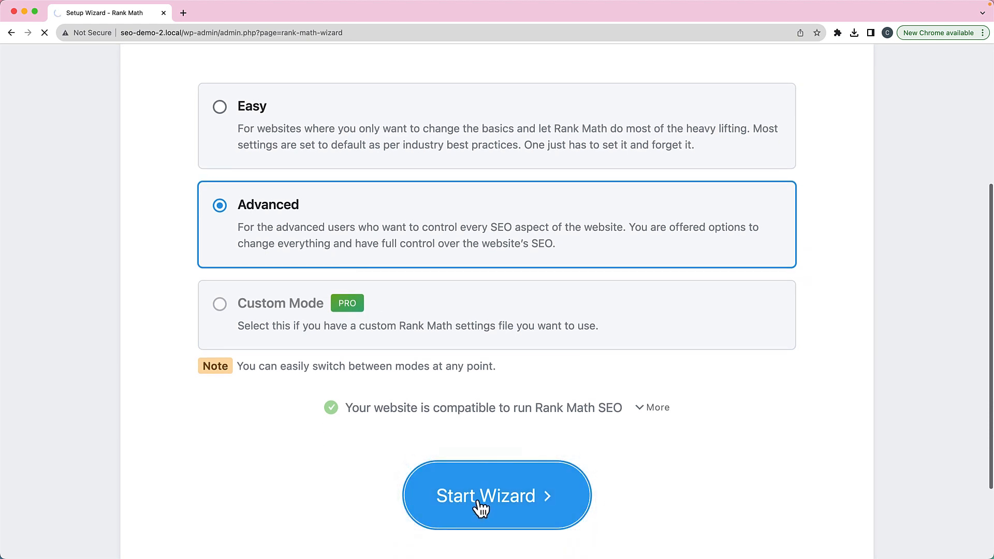
Set the site type to Small Business Site and the business type to Cafe Or CoffeeShop
{"action": "scroll", "coordinate": [681, 412], "scroll_direction": "down", "scroll_amount": 3}
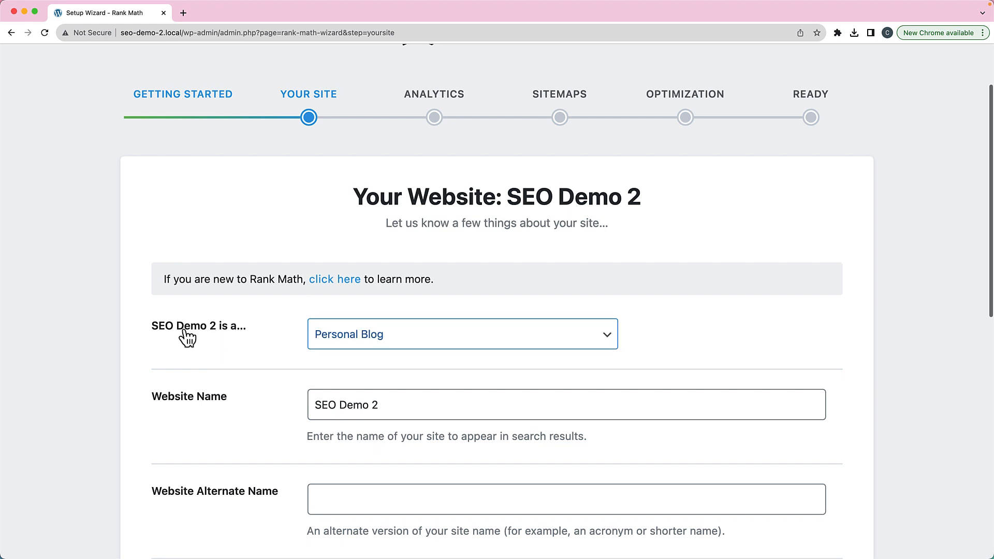
{"action": "left_click", "coordinate": [439, 342]}
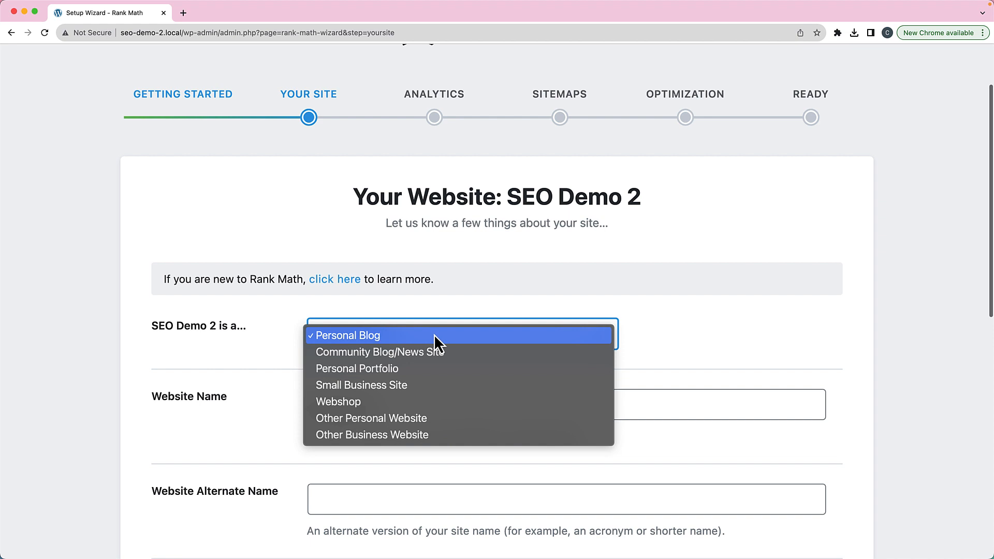
{"action": "left_click", "coordinate": [367, 389]}
{"action": "scroll", "coordinate": [433, 412], "scroll_direction": "down", "scroll_amount": 4}
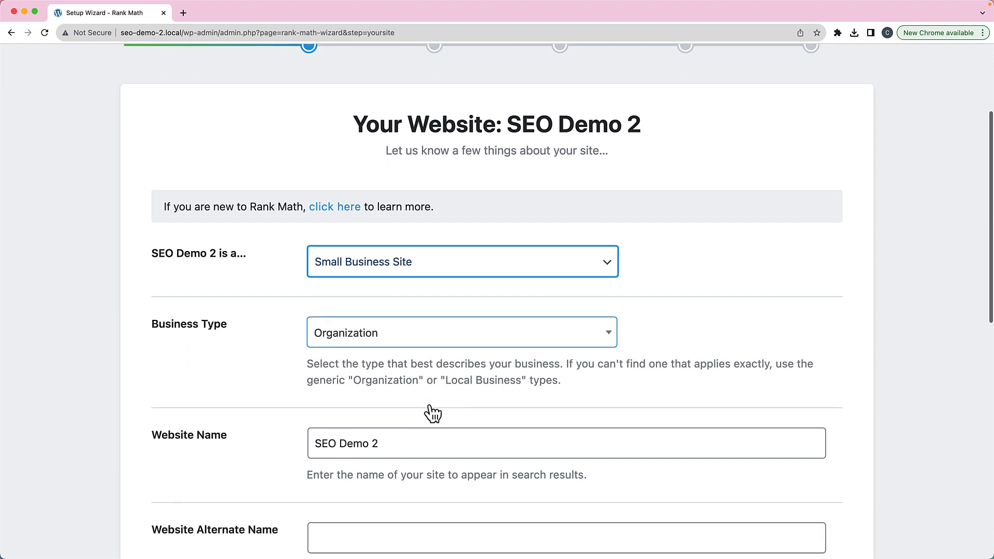
{"action": "left_click", "coordinate": [419, 310]}
{"action": "type", "text": "cafe"}
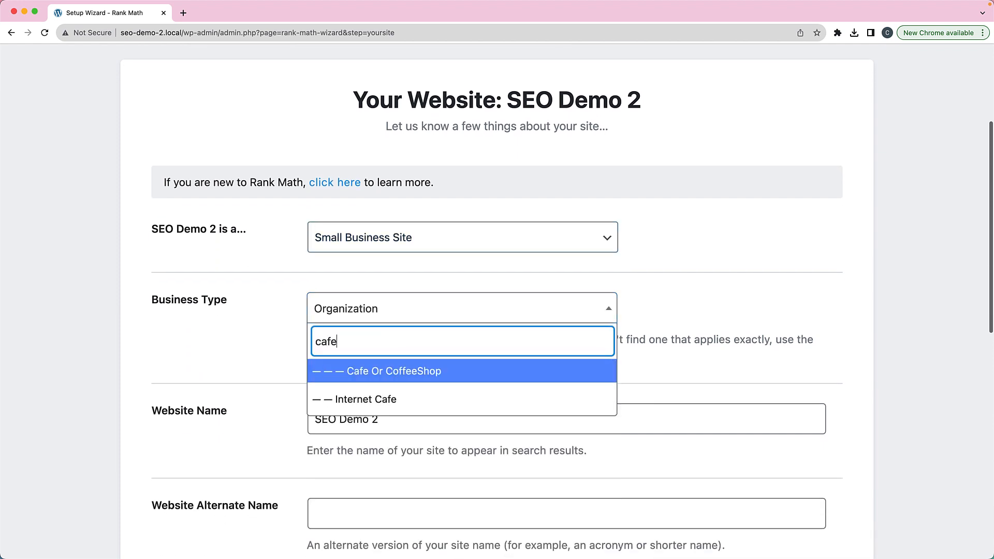
{"action": "left_click", "coordinate": [405, 371]}
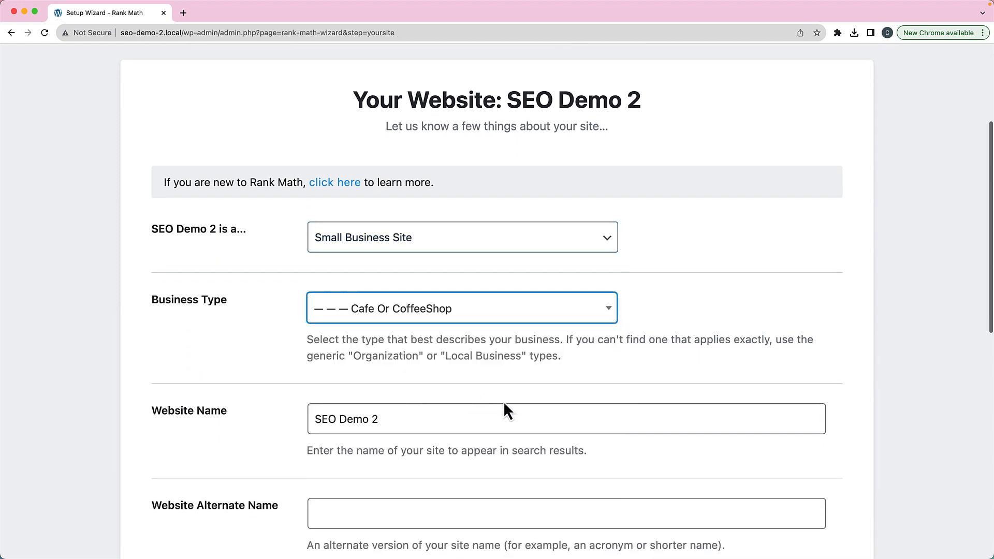
Review the website name, alternate name and person/organization name fields in the site details
{"action": "scroll", "coordinate": [527, 377], "scroll_direction": "down", "scroll_amount": 5}
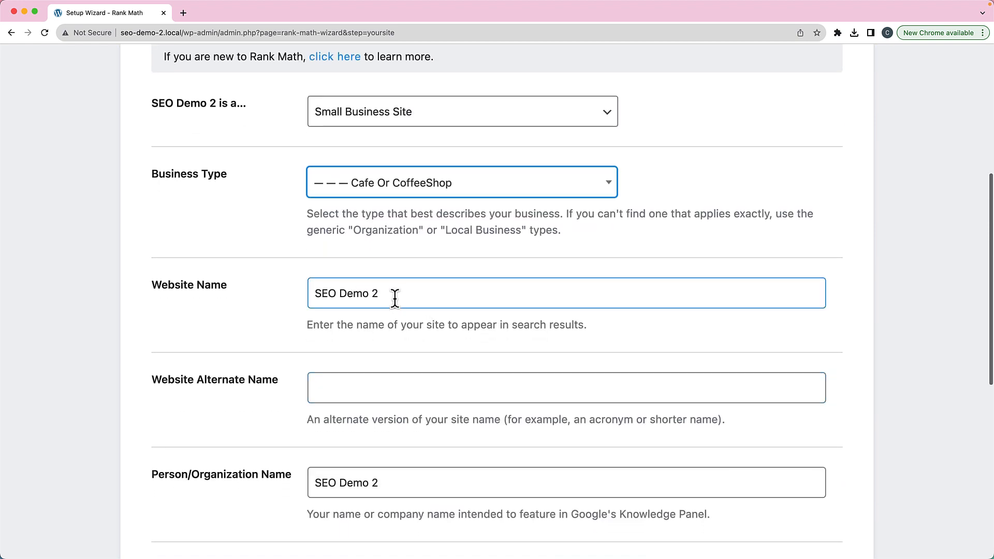
{"action": "left_click_drag", "start_coordinate": [395, 298], "coordinate": [308, 295]}
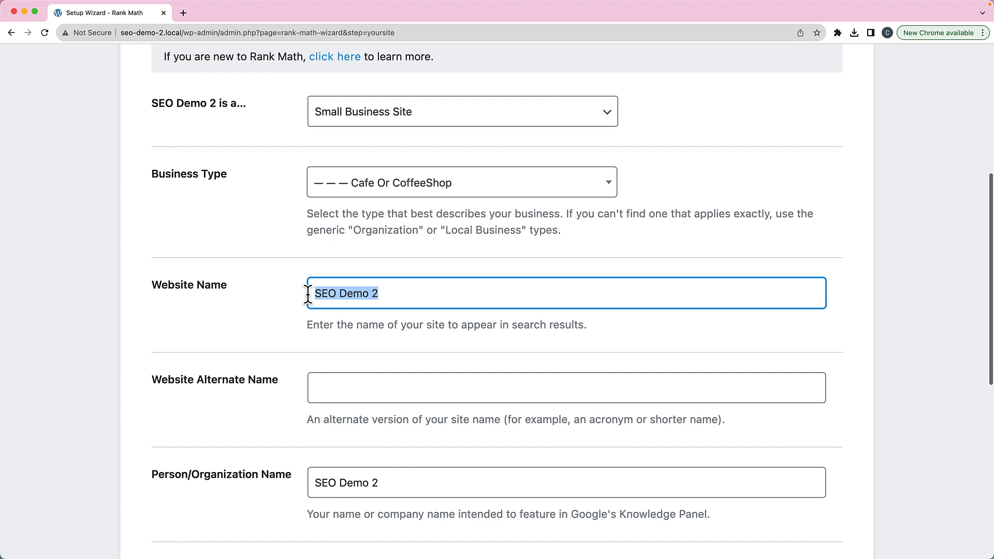
{"action": "left_click_drag", "start_coordinate": [389, 294], "coordinate": [308, 291]}
{"action": "scroll", "coordinate": [290, 336], "scroll_direction": "down", "scroll_amount": 5}
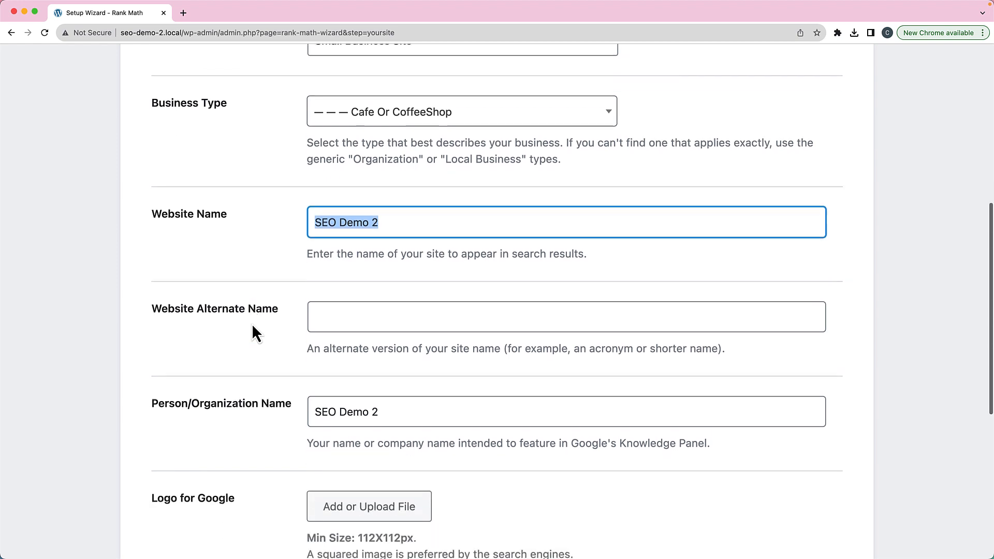
{"action": "left_click_drag", "start_coordinate": [379, 326], "coordinate": [288, 333]}
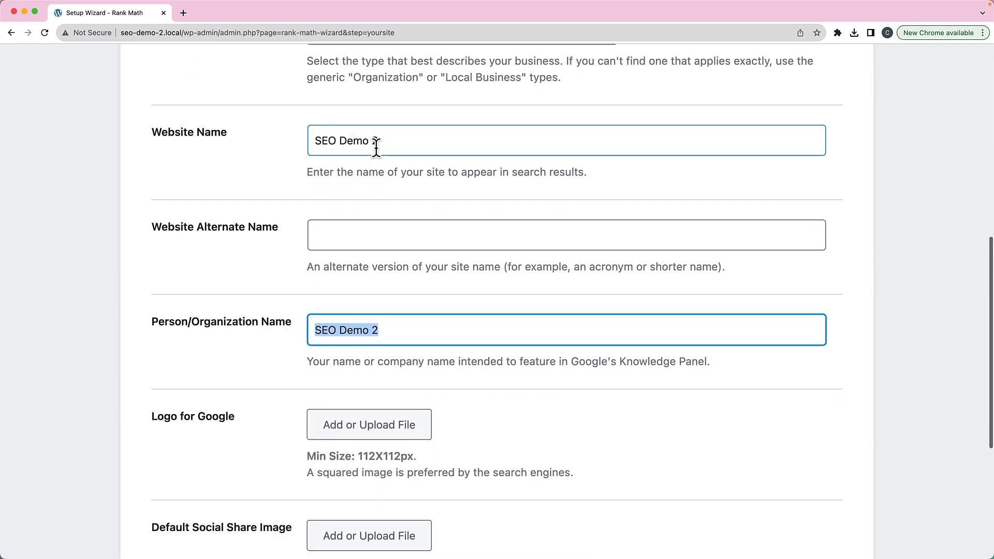
{"action": "left_click_drag", "start_coordinate": [376, 138], "coordinate": [304, 152]}
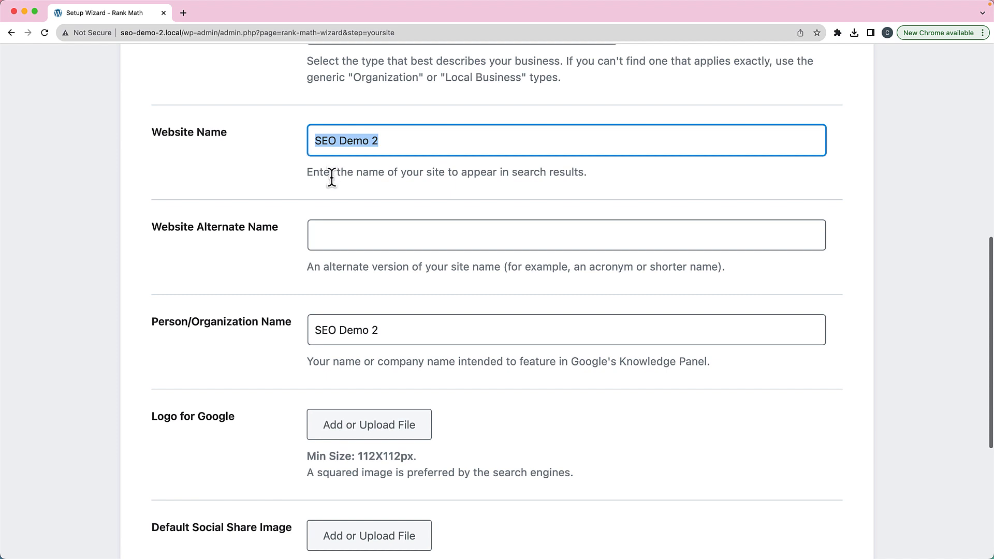
{"action": "left_click_drag", "start_coordinate": [392, 325], "coordinate": [310, 336]}
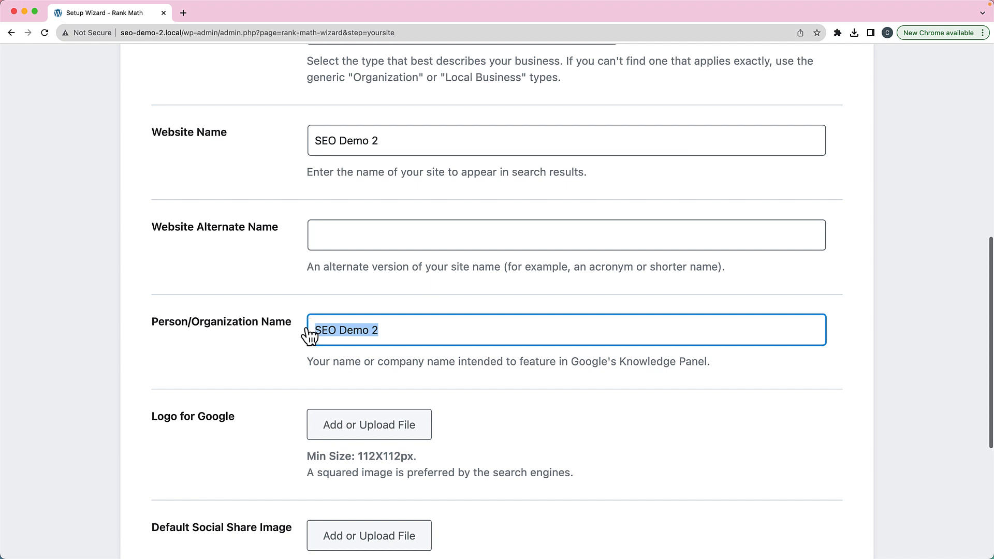
Check the size requirements for the Google logo and default social share image, and save the site details
{"action": "scroll", "coordinate": [310, 336], "scroll_direction": "down", "scroll_amount": 3}
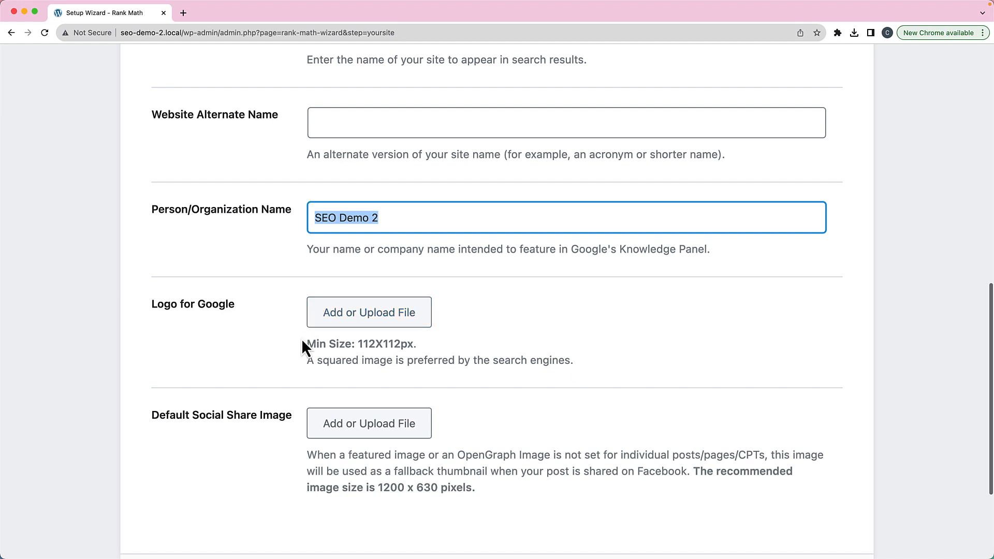
{"action": "scroll", "coordinate": [351, 321], "scroll_direction": "down", "scroll_amount": 4}
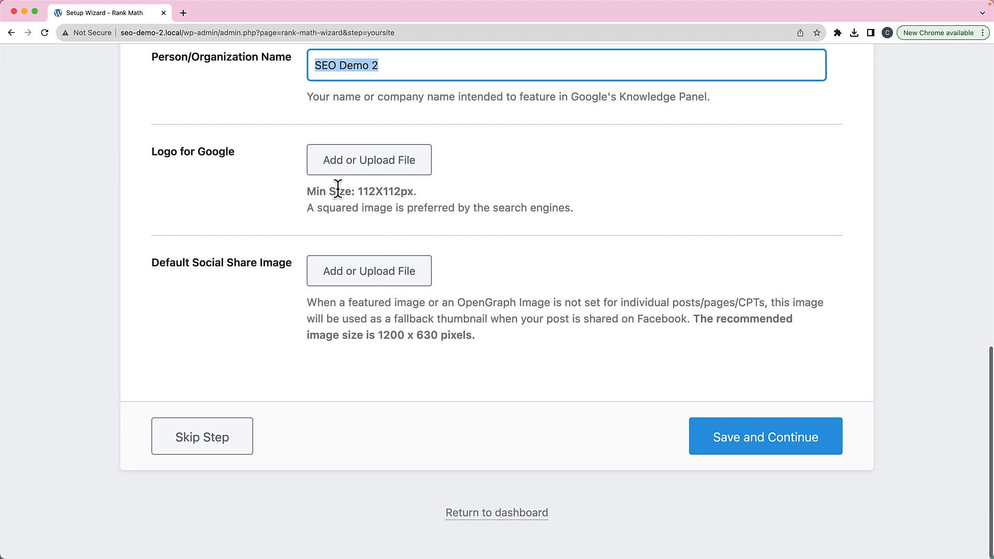
{"action": "left_click_drag", "start_coordinate": [358, 191], "coordinate": [422, 194]}
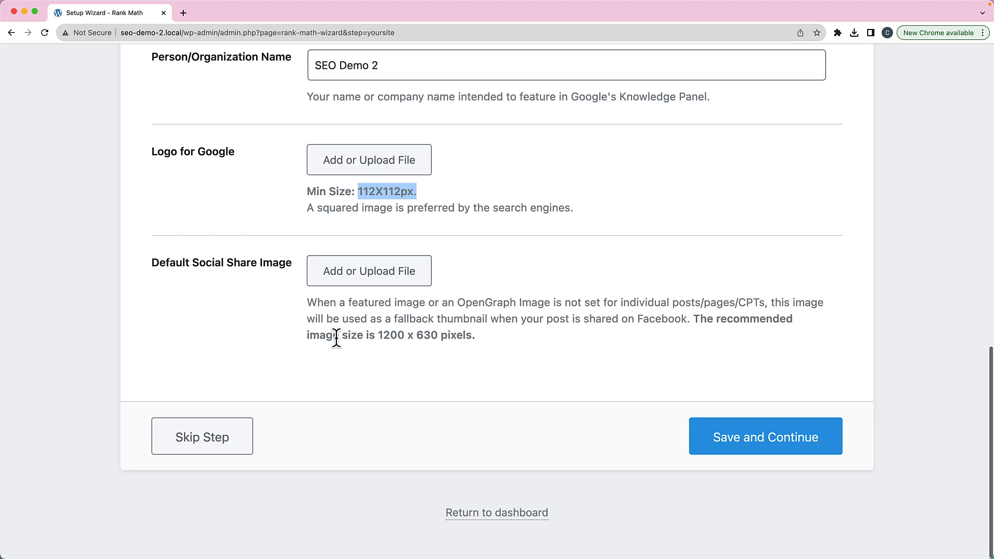
{"action": "left_click_drag", "start_coordinate": [380, 335], "coordinate": [434, 335]}
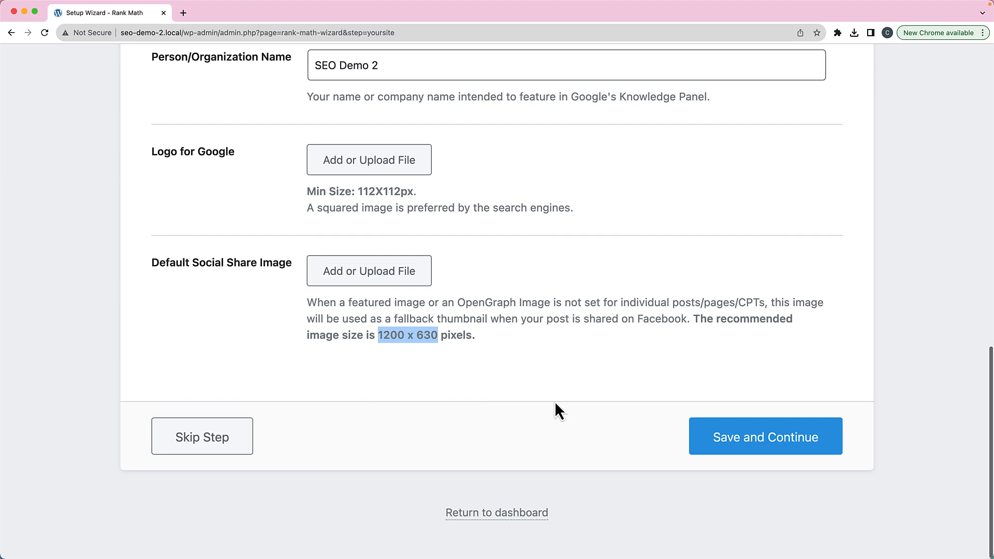
{"action": "left_click", "coordinate": [745, 444]}
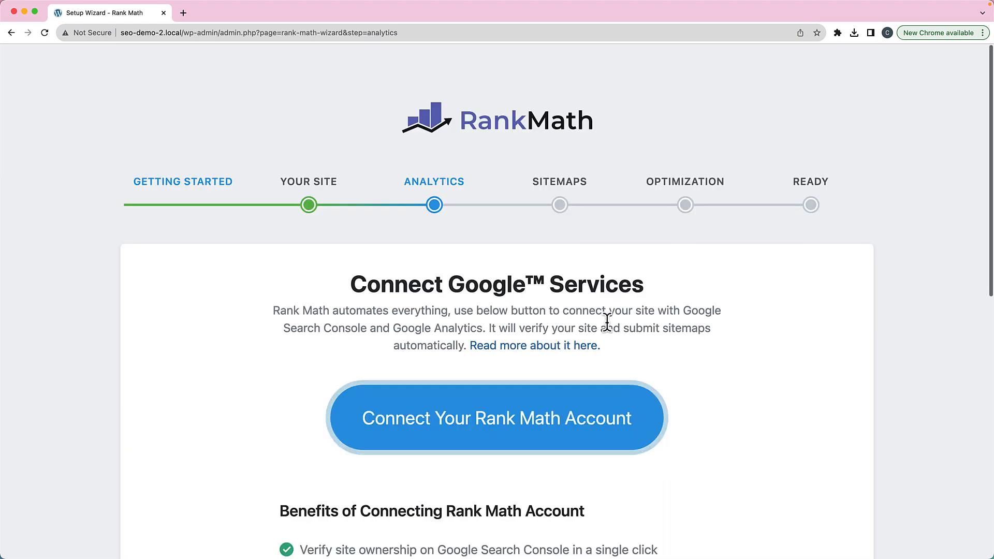
Read through the benefits of connecting a Rank Math account to Google Search Console and Google Analytics
{"action": "scroll", "coordinate": [607, 322], "scroll_direction": "down", "scroll_amount": 1}
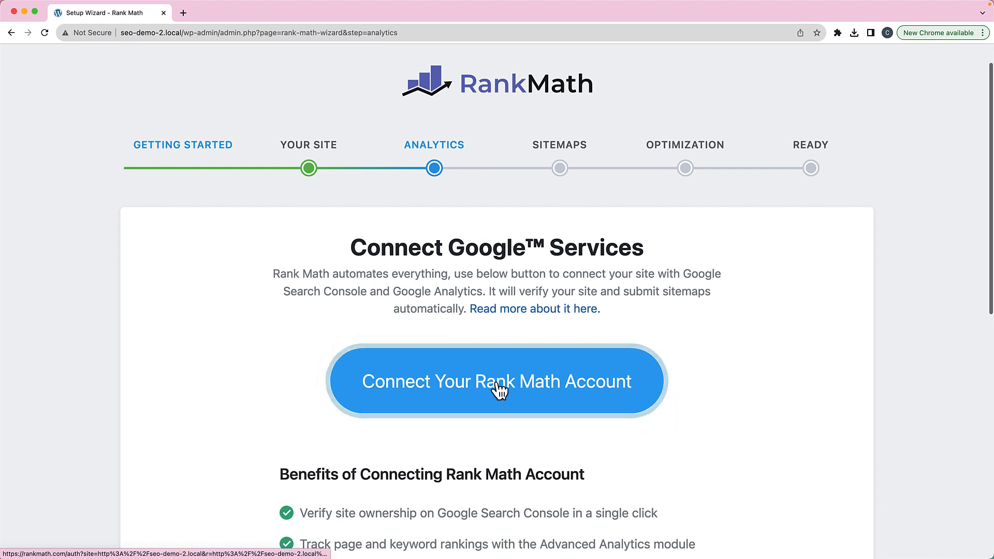
{"action": "scroll", "coordinate": [712, 378], "scroll_direction": "down", "scroll_amount": 5}
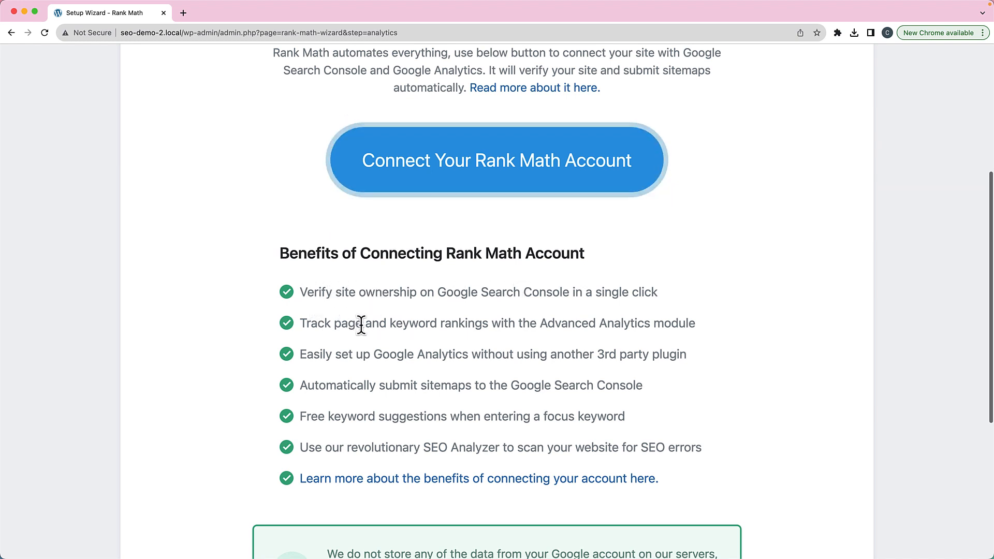
{"action": "left_click_drag", "start_coordinate": [301, 321], "coordinate": [703, 327]}
{"action": "scroll", "coordinate": [505, 340], "scroll_direction": "down", "scroll_amount": 1}
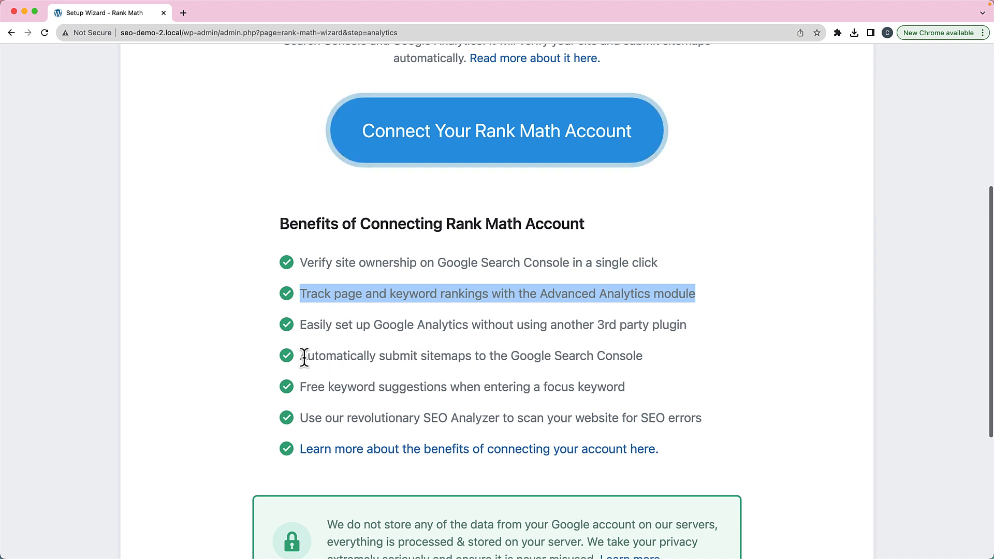
{"action": "left_click_drag", "start_coordinate": [305, 358], "coordinate": [648, 364]}
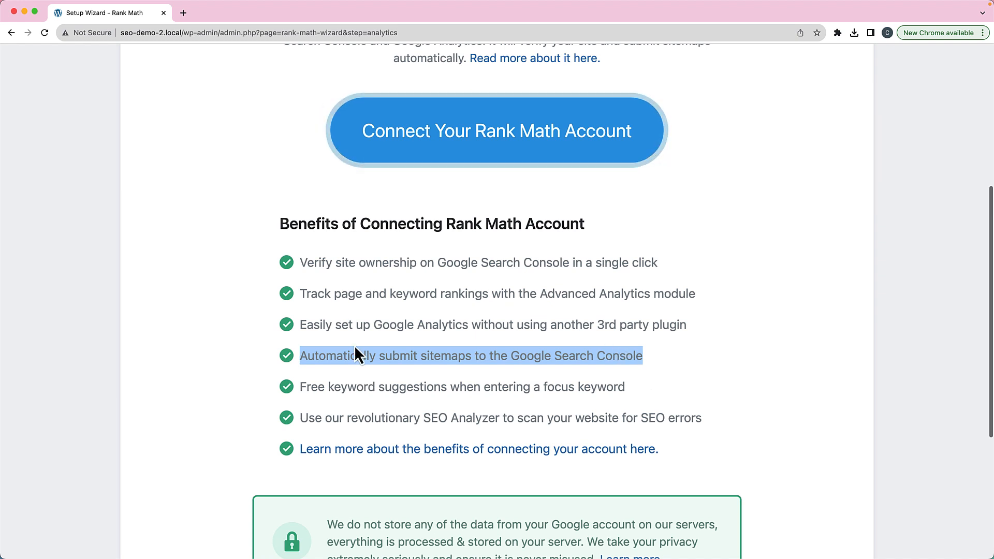
{"action": "left_click_drag", "start_coordinate": [301, 263], "coordinate": [682, 265]}
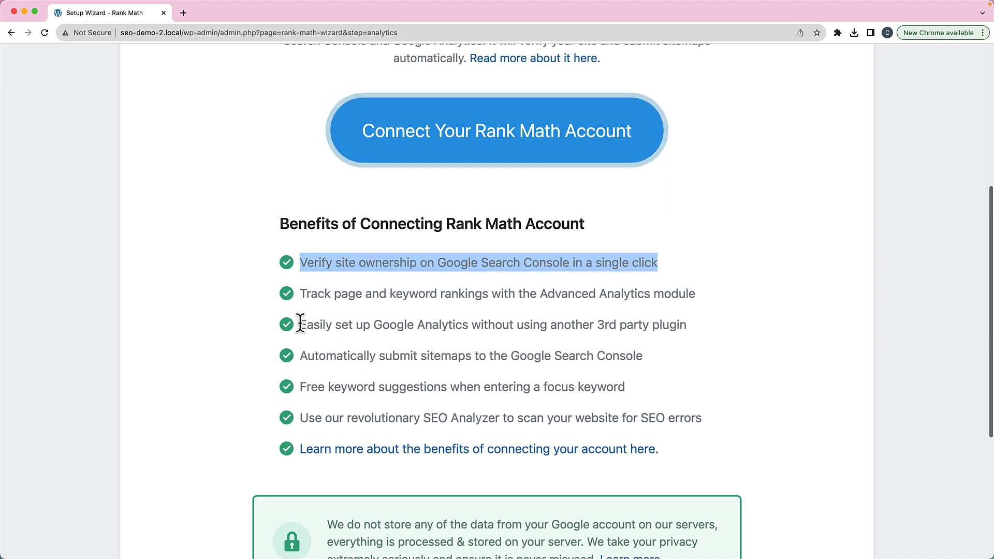
{"action": "left_click_drag", "start_coordinate": [300, 324], "coordinate": [750, 323]}
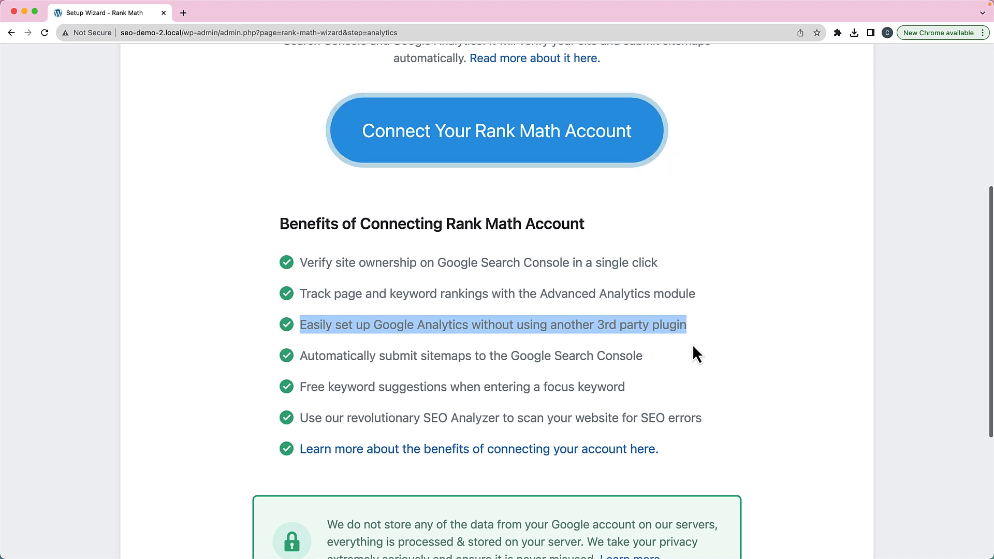
{"action": "left_click", "coordinate": [692, 345]}
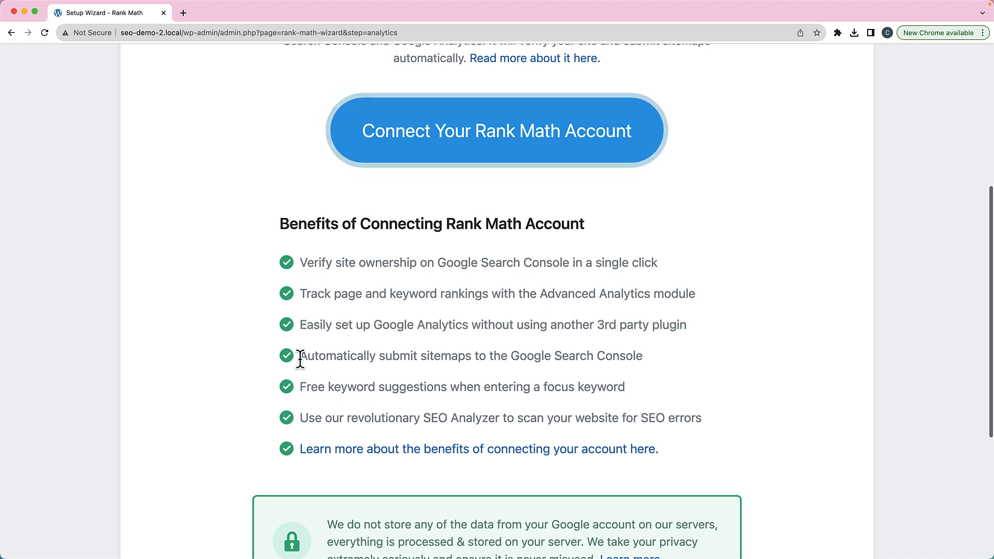
{"action": "left_click_drag", "start_coordinate": [301, 355], "coordinate": [665, 362]}
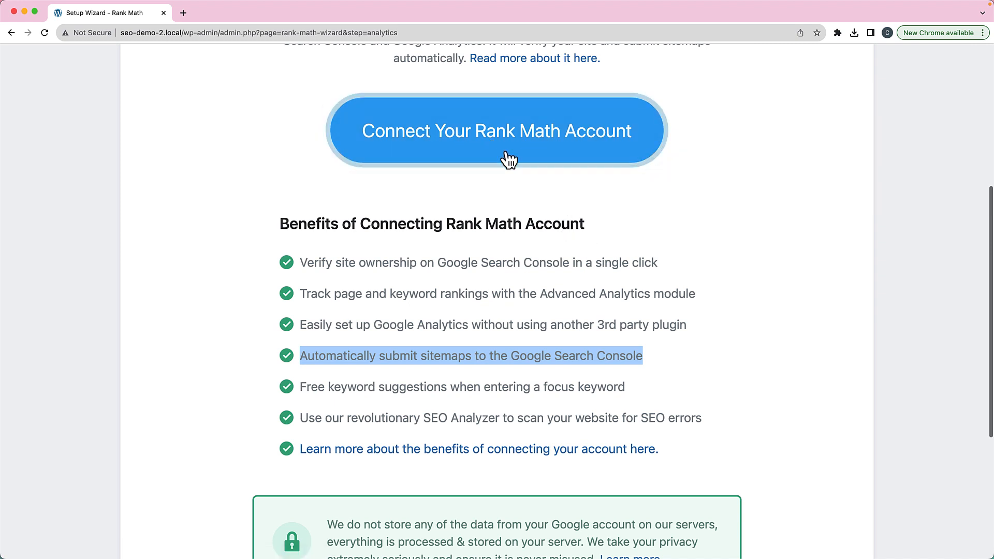
Save the Analytics stage without connecting an account and continue to the sitemap settings
{"action": "scroll", "coordinate": [694, 322], "scroll_direction": "down", "scroll_amount": 2}
{"action": "scroll", "coordinate": [694, 324], "scroll_direction": "down", "scroll_amount": 3}
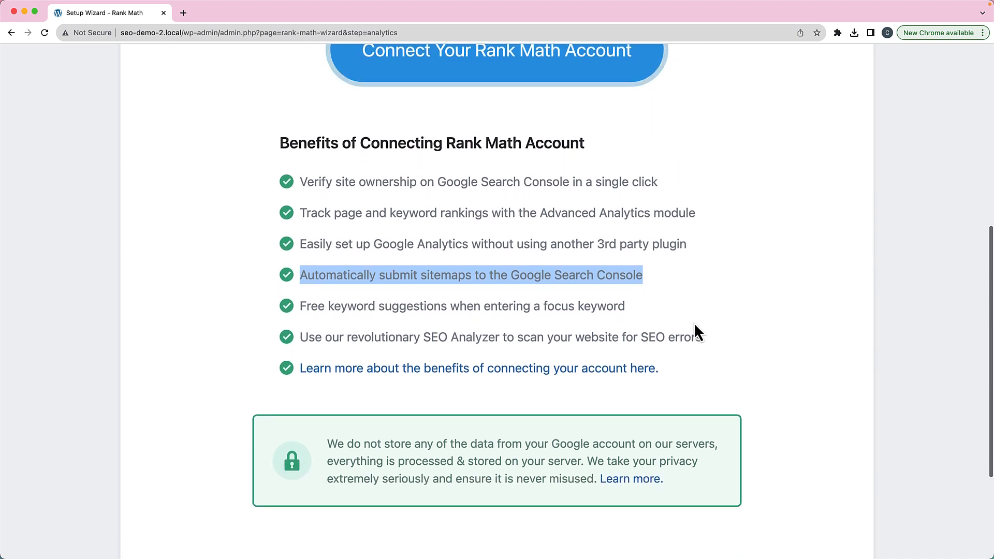
{"action": "scroll", "coordinate": [694, 322], "scroll_direction": "down", "scroll_amount": 2}
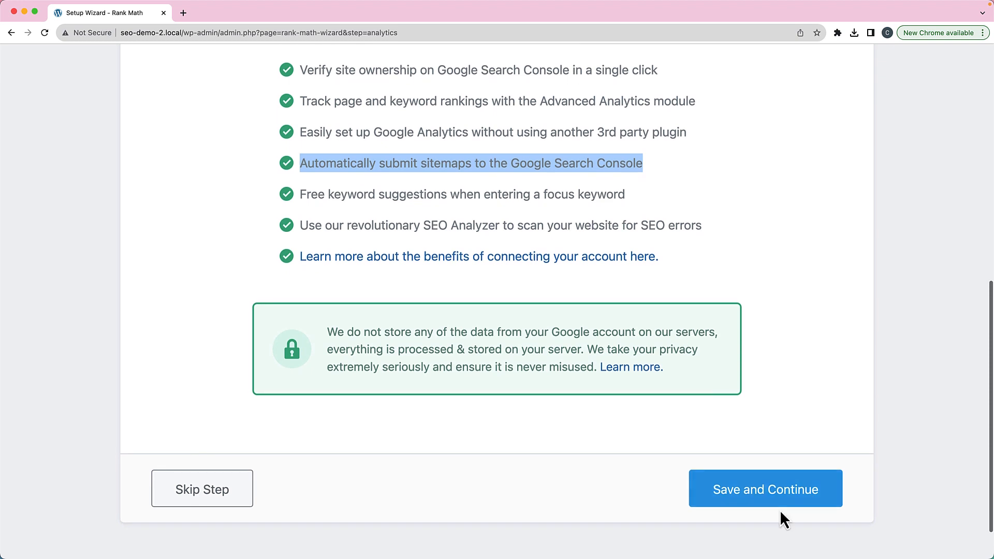
{"action": "left_click", "coordinate": [750, 503]}
Go through the sitemap options for images, public post types and public taxonomies, and save the Sitemaps stage
{"action": "scroll", "coordinate": [634, 342], "scroll_direction": "down", "scroll_amount": 5}
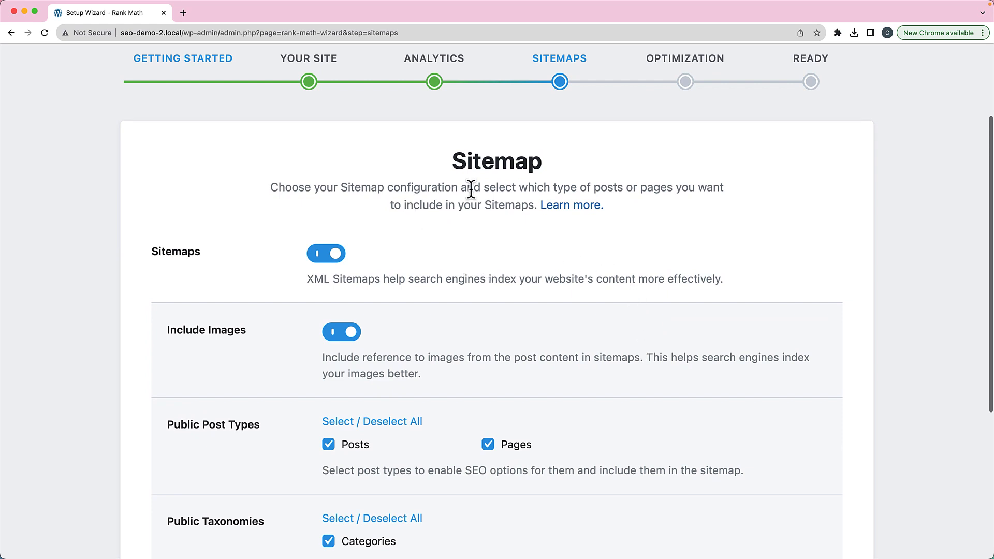
{"action": "left_click_drag", "start_coordinate": [452, 165], "coordinate": [545, 166]}
{"action": "scroll", "coordinate": [417, 223], "scroll_direction": "down", "scroll_amount": 2}
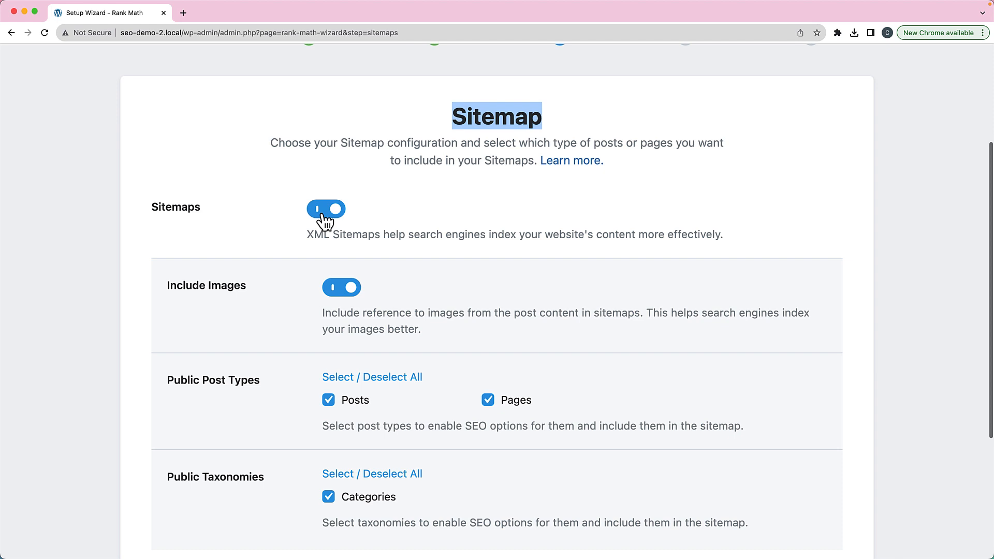
{"action": "scroll", "coordinate": [361, 206], "scroll_direction": "down", "scroll_amount": 2}
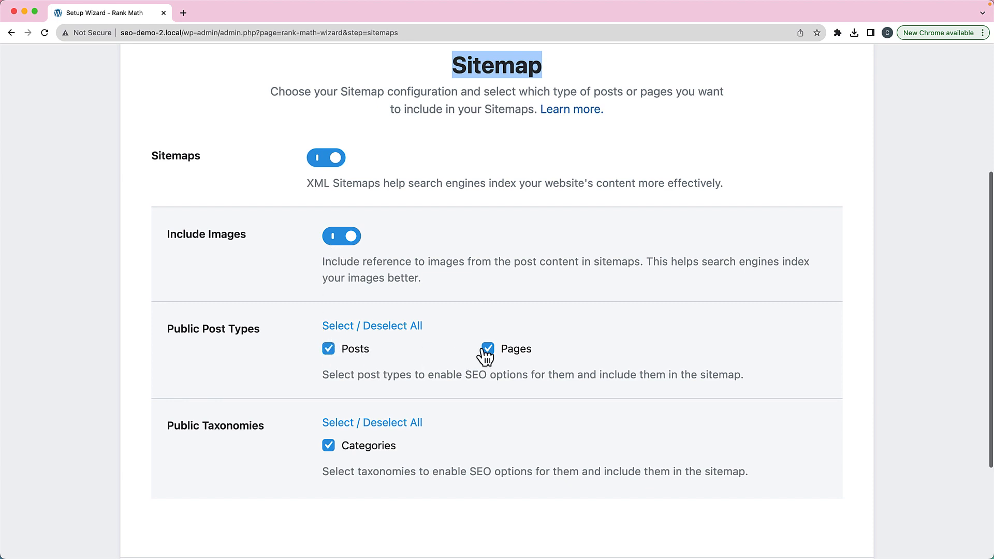
{"action": "scroll", "coordinate": [440, 373], "scroll_direction": "down", "scroll_amount": 3}
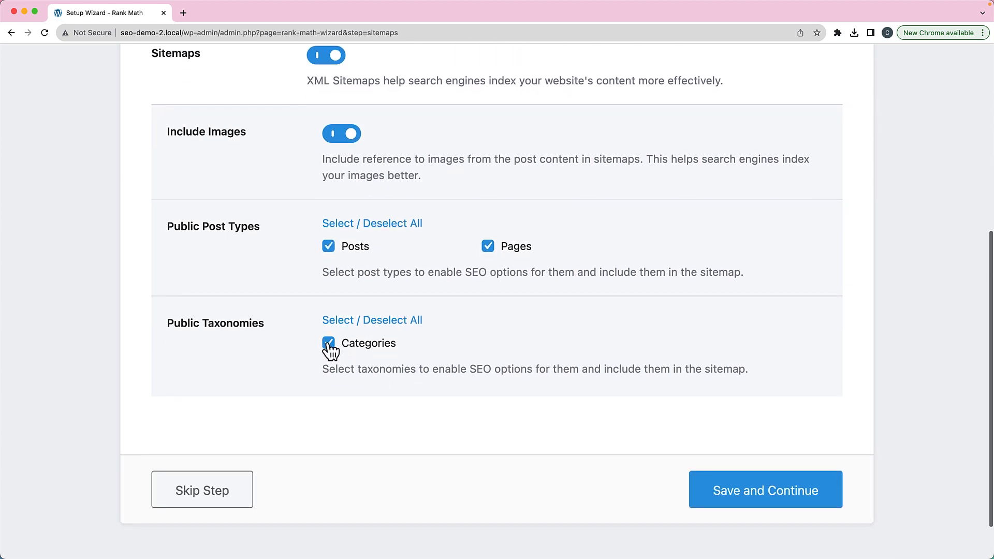
{"action": "left_click", "coordinate": [329, 348]}
{"action": "left_click", "coordinate": [750, 497]}
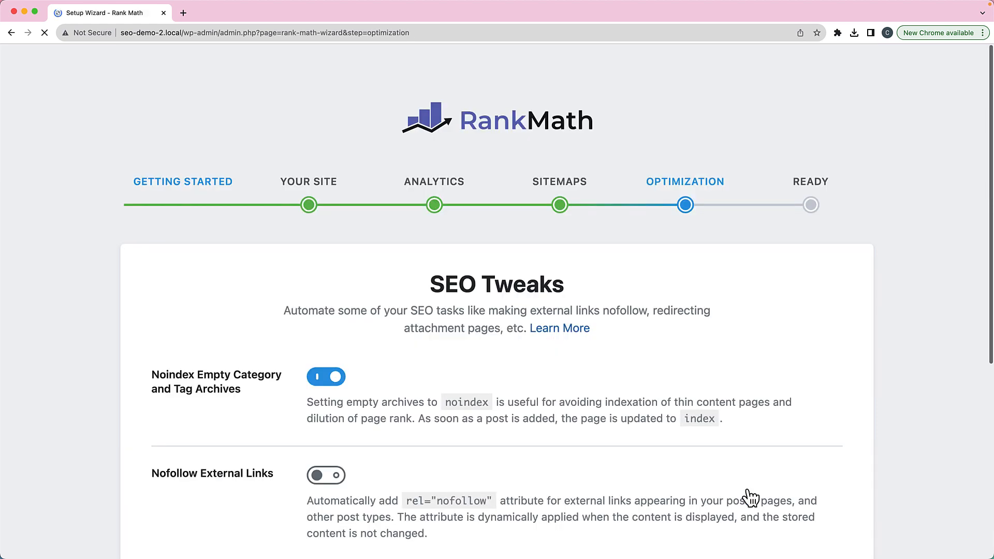
Review the noindex and external link options in SEO Tweaks, save the Optimization stage, and return to the dashboard from the finished wizard
{"action": "scroll", "coordinate": [658, 389], "scroll_direction": "down", "scroll_amount": 2}
{"action": "scroll", "coordinate": [659, 390], "scroll_direction": "down", "scroll_amount": 2}
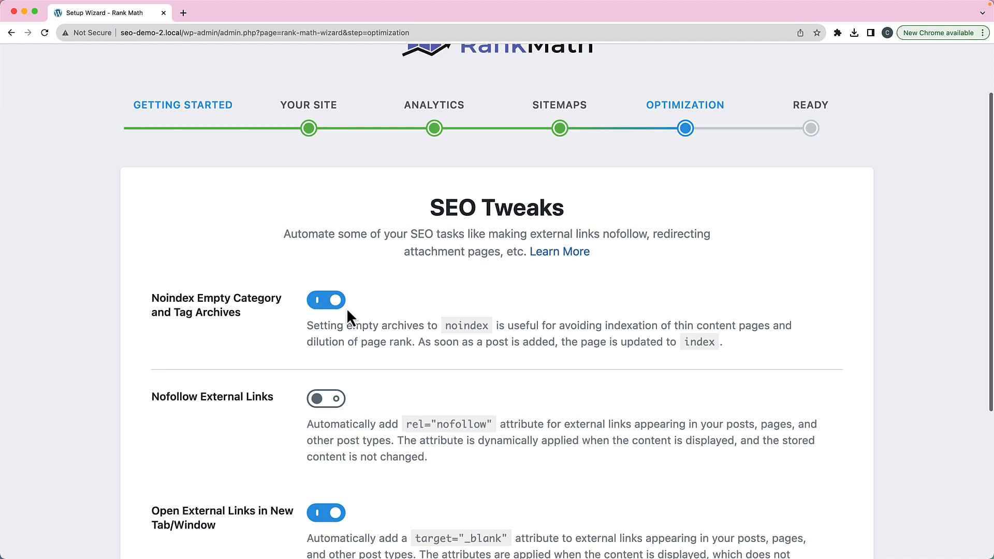
{"action": "scroll", "coordinate": [346, 309], "scroll_direction": "down", "scroll_amount": 2}
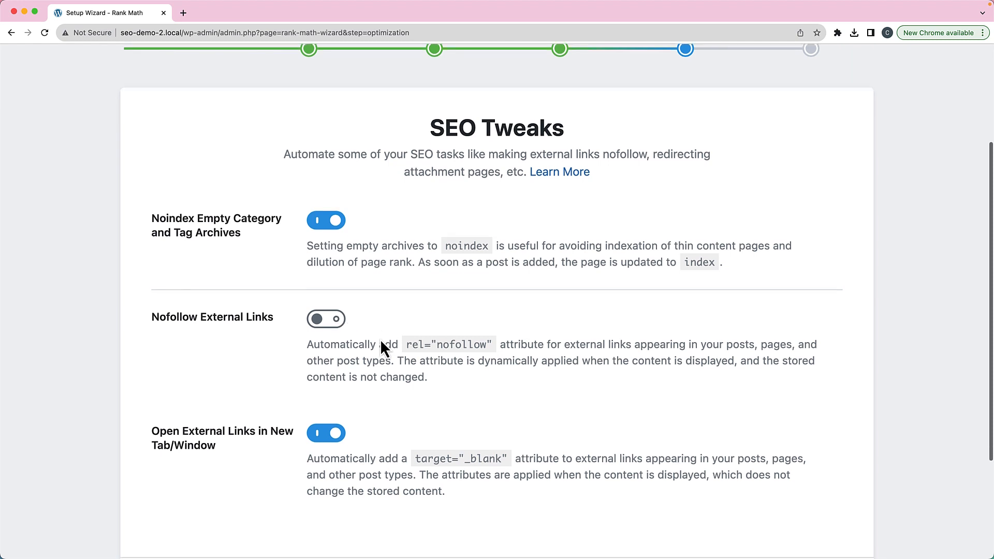
{"action": "scroll", "coordinate": [380, 340], "scroll_direction": "down", "scroll_amount": 3}
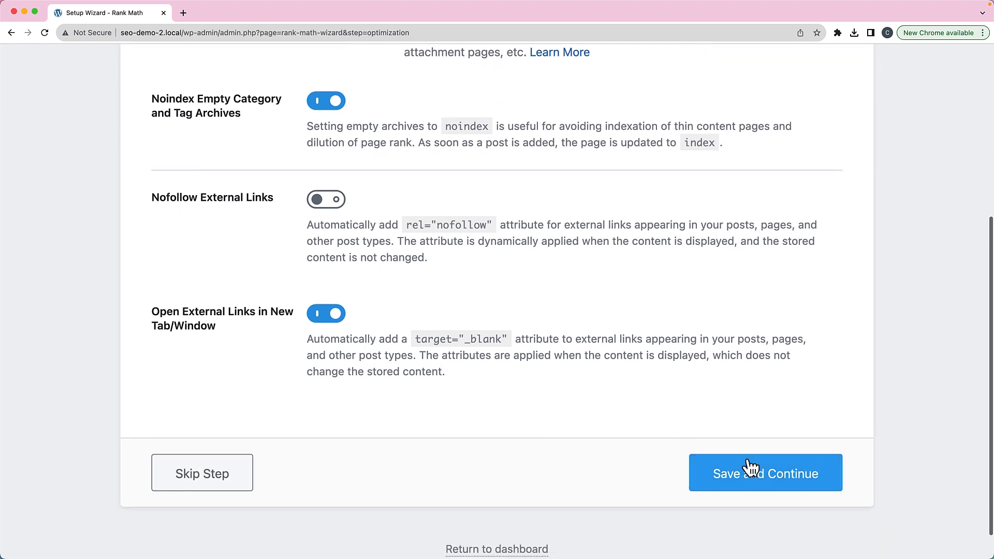
{"action": "left_click", "coordinate": [753, 475]}
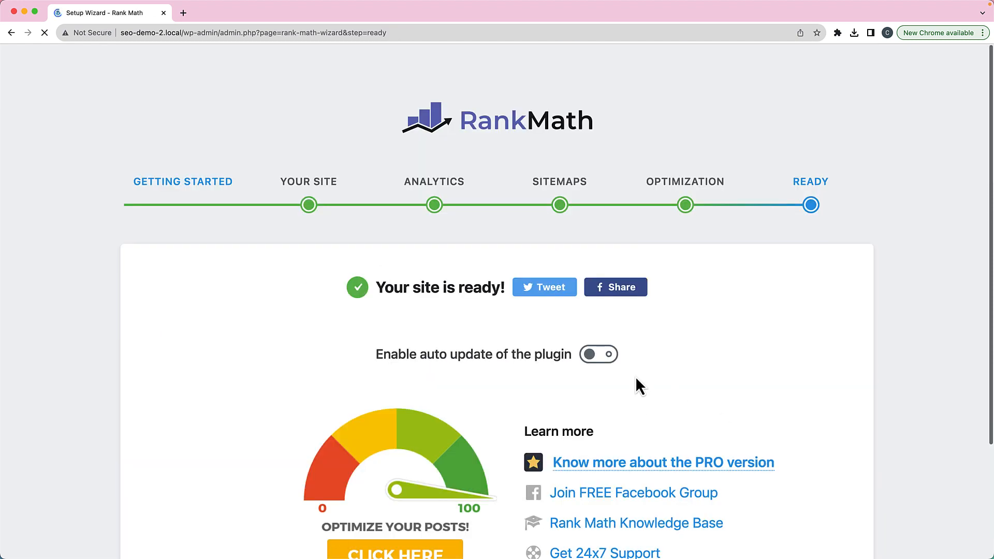
{"action": "scroll", "coordinate": [636, 377], "scroll_direction": "down", "scroll_amount": 5}
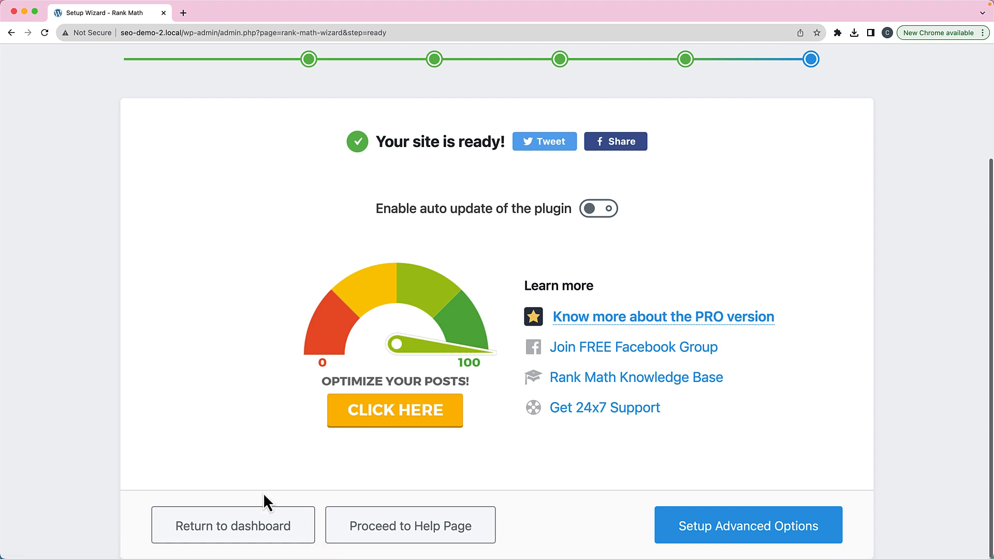
{"action": "left_click", "coordinate": [189, 537]}
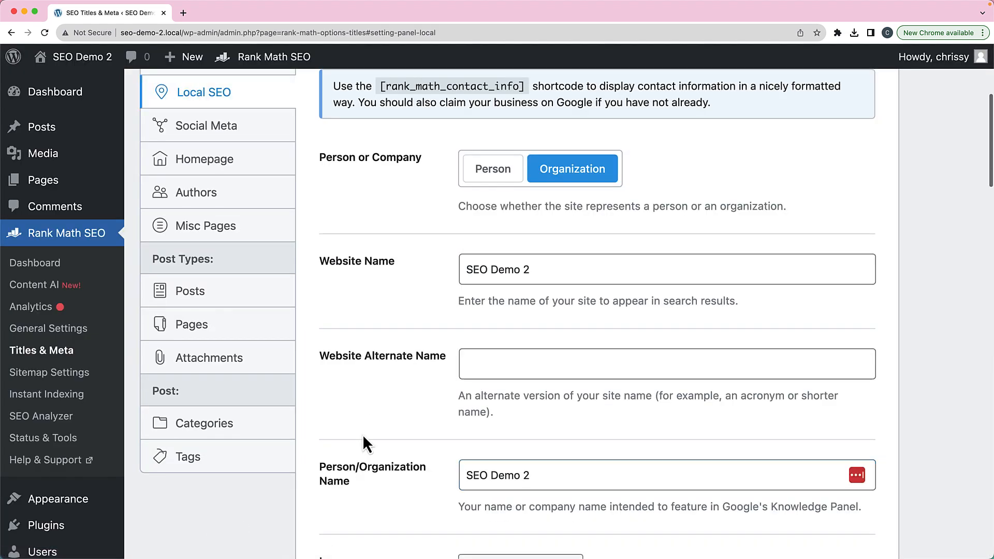
Examine the Local SEO settings in Titles & Meta, from organization details through address, business type and opening hours to geo coordinates
{"action": "scroll", "coordinate": [363, 436], "scroll_direction": "up", "scroll_amount": 2}
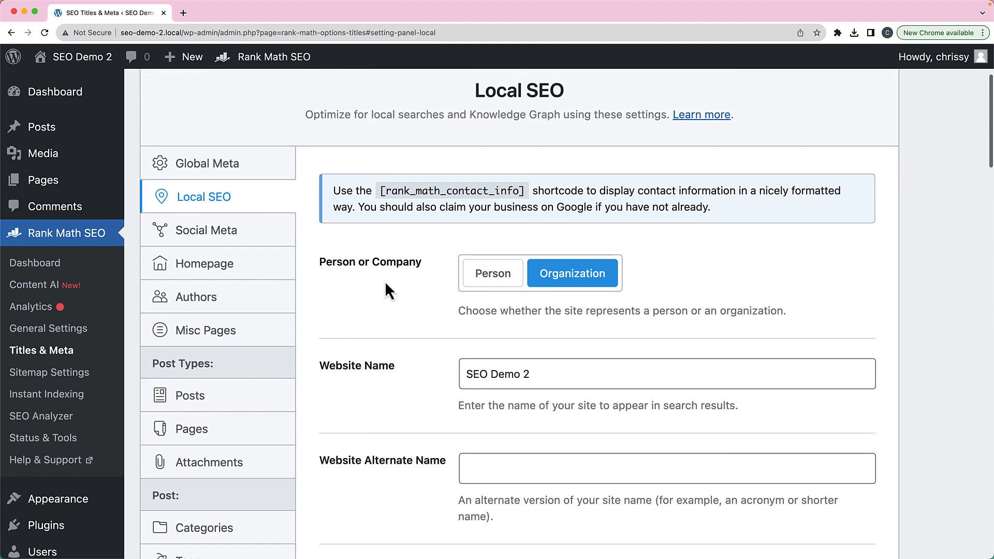
{"action": "left_click_drag", "start_coordinate": [476, 91], "coordinate": [579, 93]}
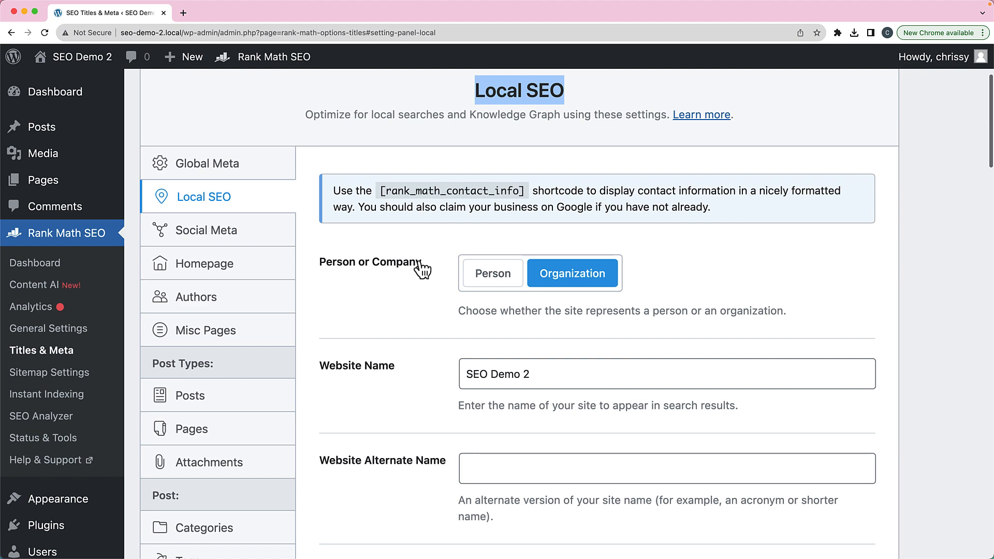
{"action": "scroll", "coordinate": [419, 270], "scroll_direction": "down", "scroll_amount": 3}
{"action": "scroll", "coordinate": [415, 261], "scroll_direction": "down", "scroll_amount": 10}
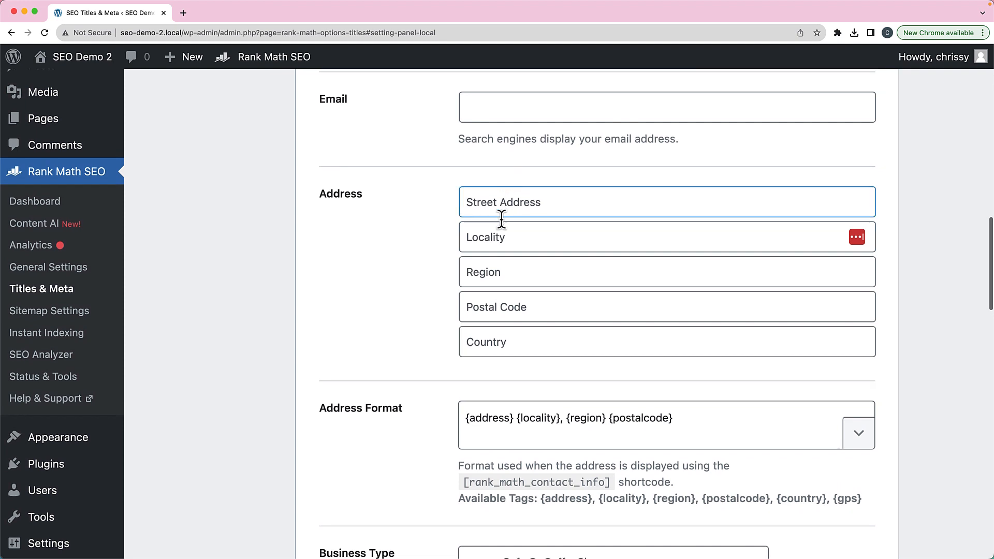
{"action": "scroll", "coordinate": [417, 291], "scroll_direction": "down", "scroll_amount": 5}
{"action": "scroll", "coordinate": [418, 291], "scroll_direction": "down", "scroll_amount": 5}
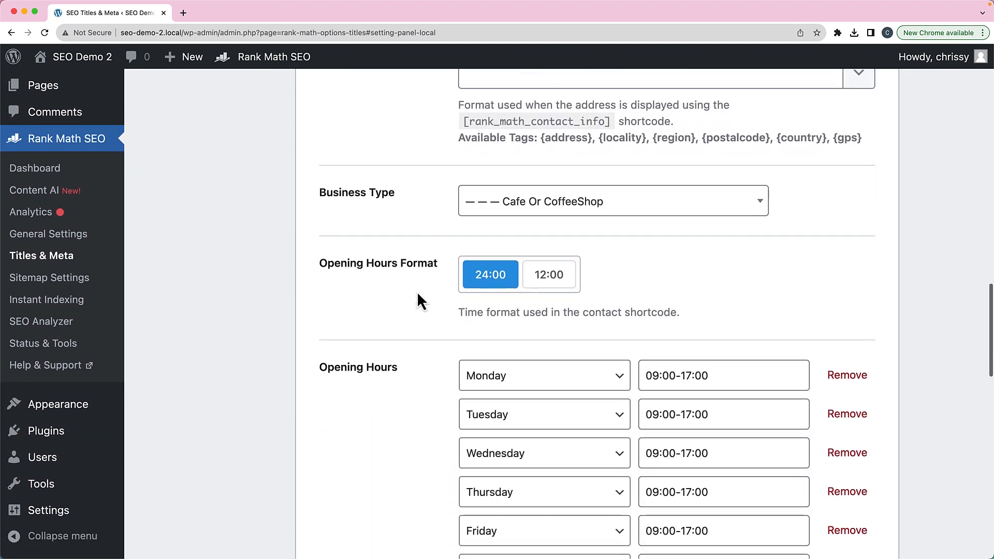
{"action": "scroll", "coordinate": [393, 276], "scroll_direction": "down", "scroll_amount": 15}
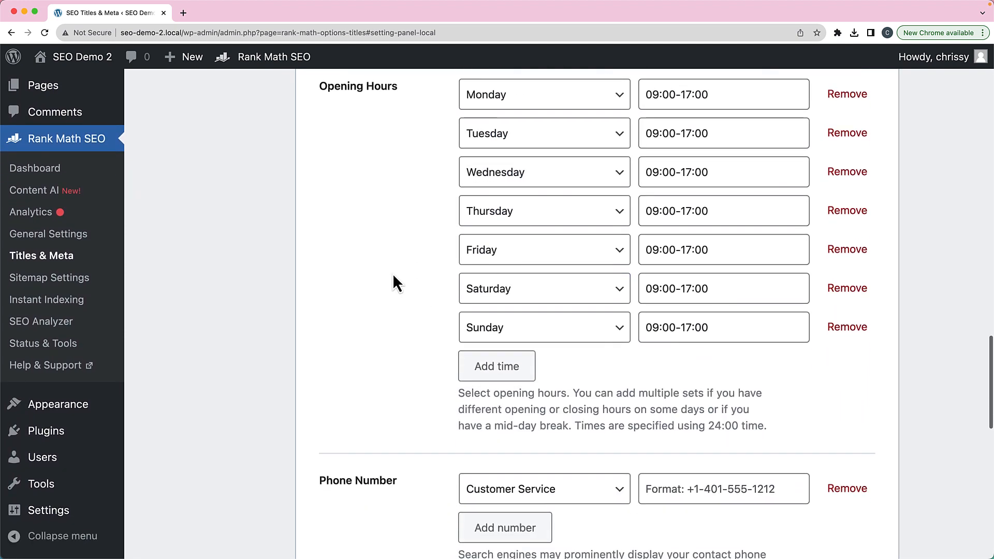
{"action": "scroll", "coordinate": [393, 277], "scroll_direction": "down", "scroll_amount": 2}
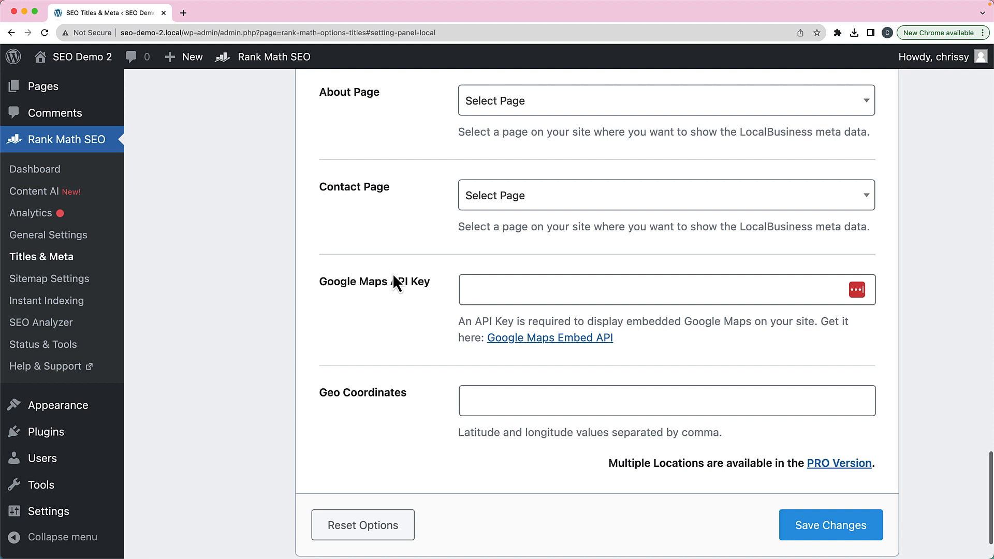
{"action": "scroll", "coordinate": [393, 282], "scroll_direction": "up", "scroll_amount": 2}
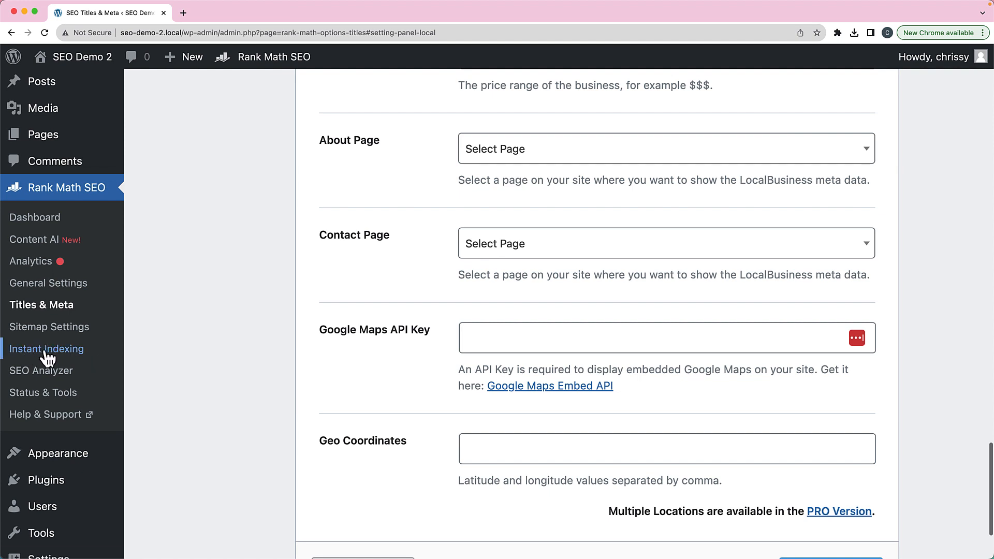
Check the Instant Indexing page's URL submission form and its settings for auto-submitted post types and the API key
{"action": "left_click", "coordinate": [25, 353]}
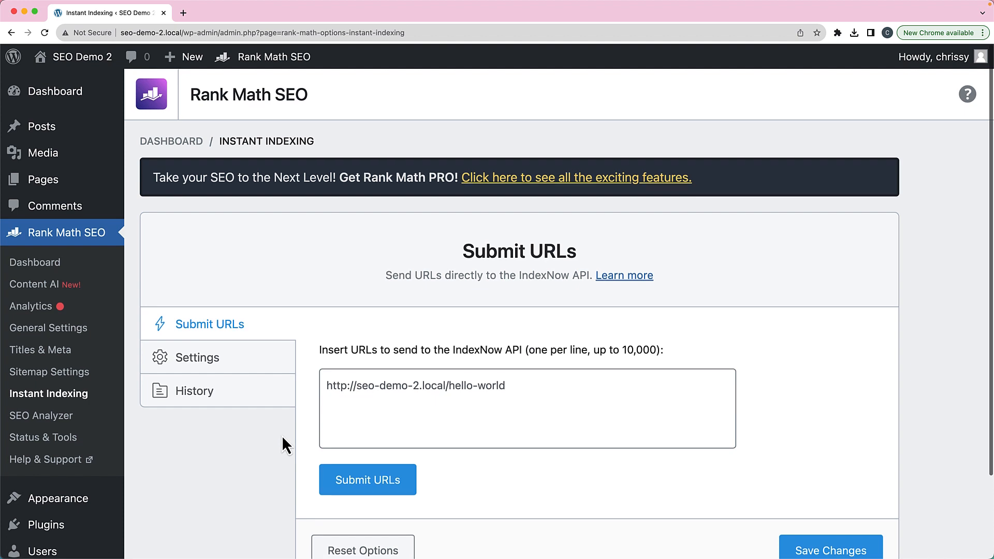
{"action": "scroll", "coordinate": [281, 436], "scroll_direction": "down", "scroll_amount": 3}
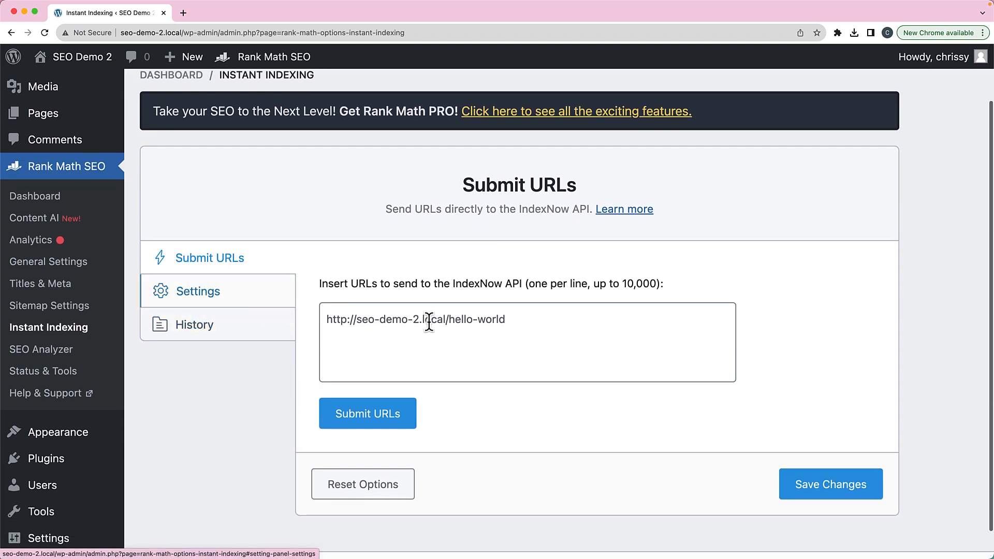
{"action": "left_click", "coordinate": [412, 321]}
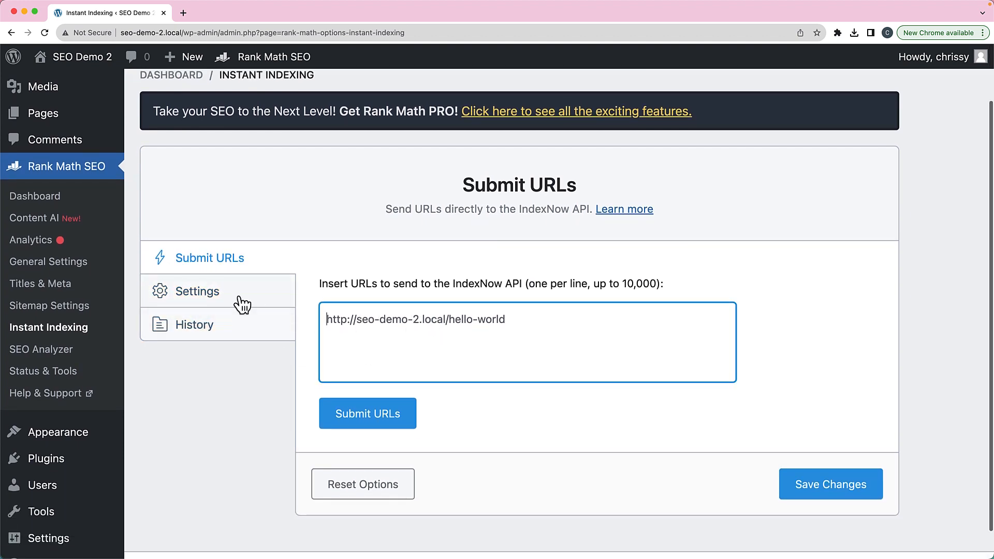
{"action": "left_click", "coordinate": [217, 302]}
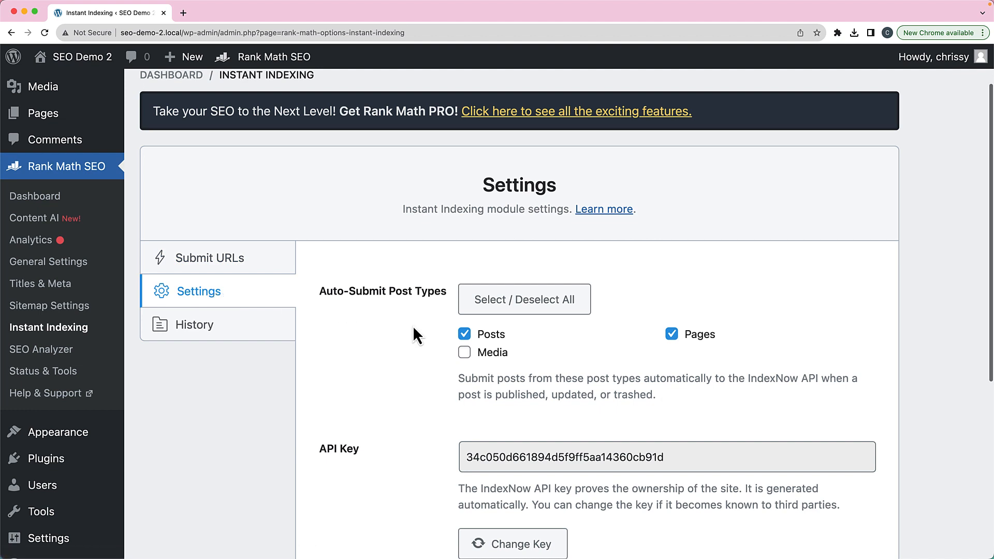
{"action": "scroll", "coordinate": [390, 330], "scroll_direction": "down", "scroll_amount": 2}
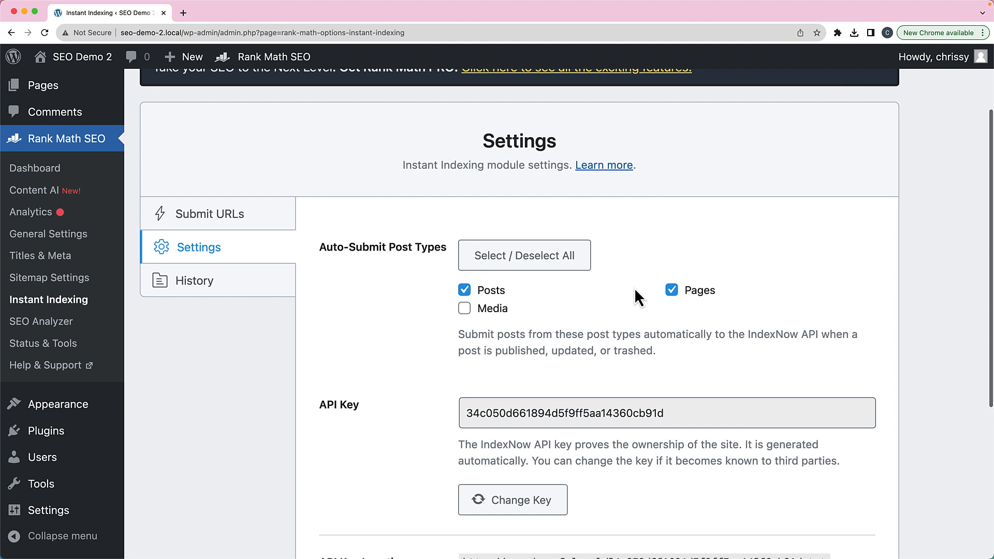
{"action": "scroll", "coordinate": [634, 290], "scroll_direction": "up", "scroll_amount": 2}
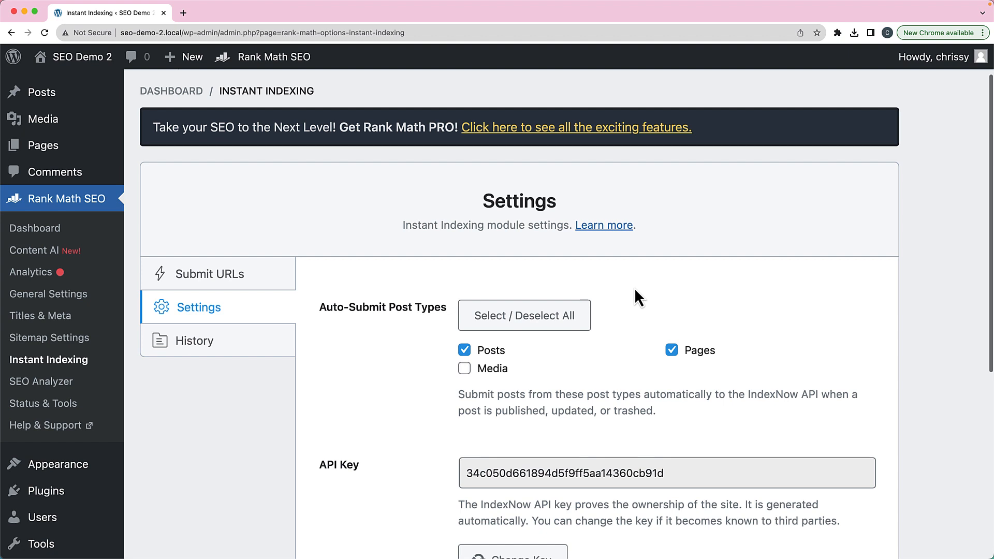
{"action": "scroll", "coordinate": [328, 322], "scroll_direction": "down", "scroll_amount": 1}
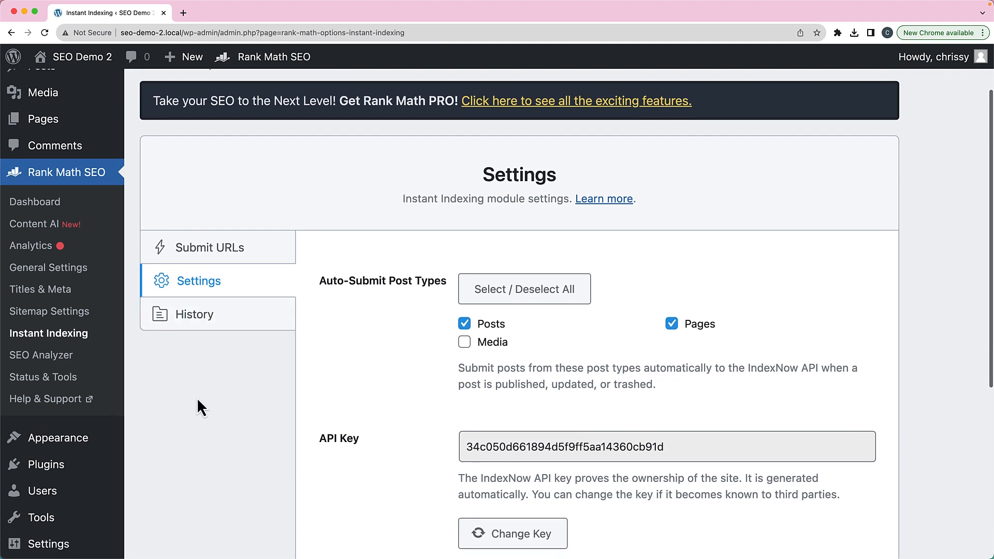
{"action": "scroll", "coordinate": [197, 398], "scroll_direction": "up", "scroll_amount": 3}
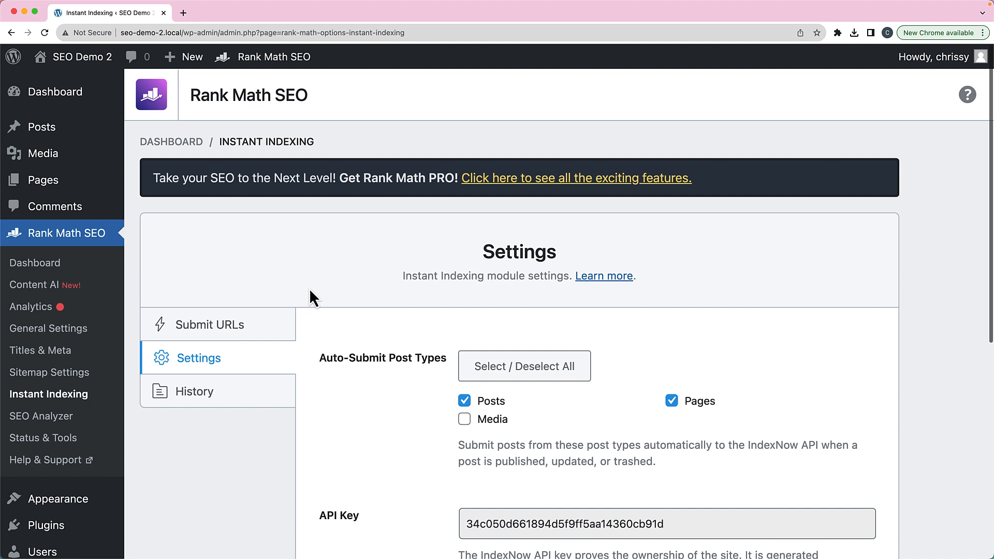
Open Sample Page for editing and bring up its Rank Math snippet editor
{"action": "mouse_move", "coordinate": [50, 184]}
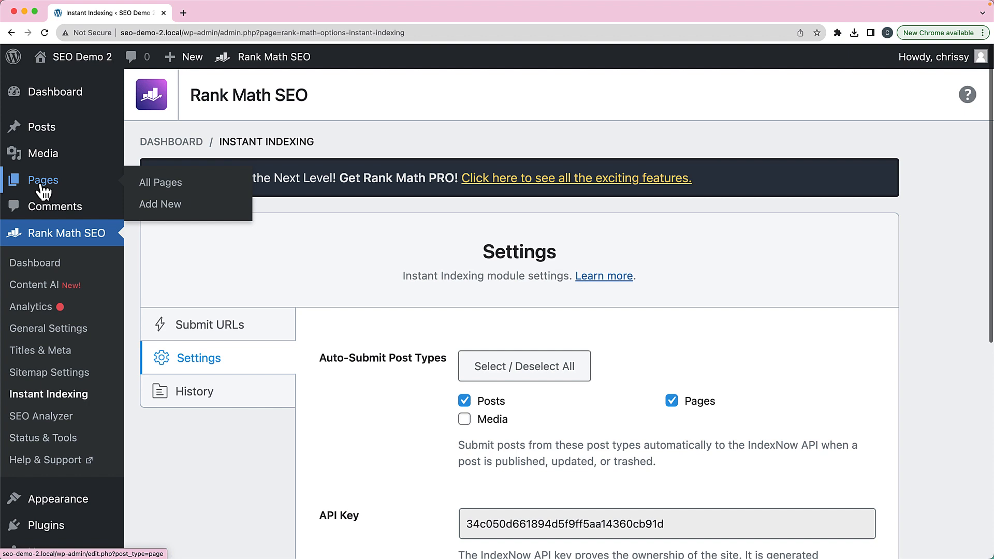
{"action": "left_click", "coordinate": [43, 193]}
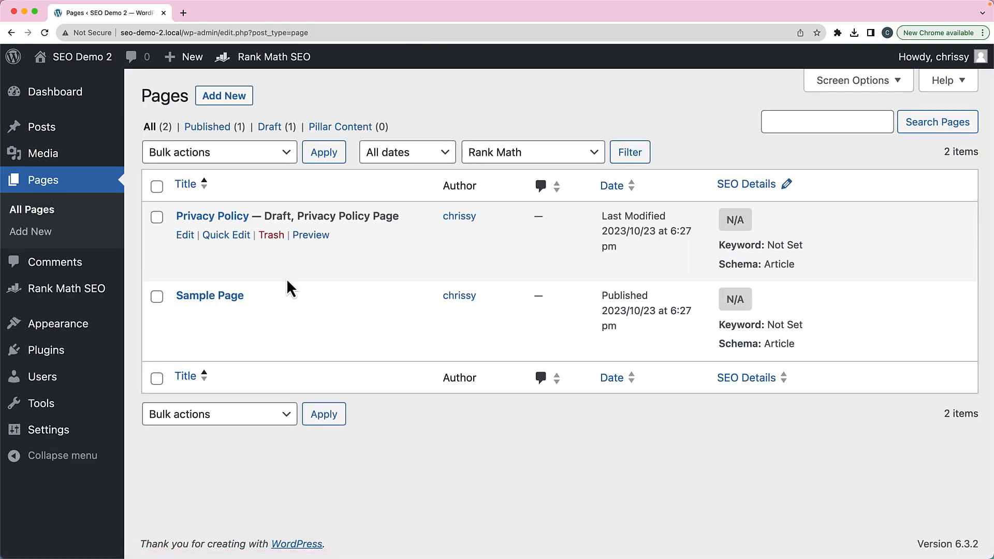
{"action": "left_click", "coordinate": [186, 316]}
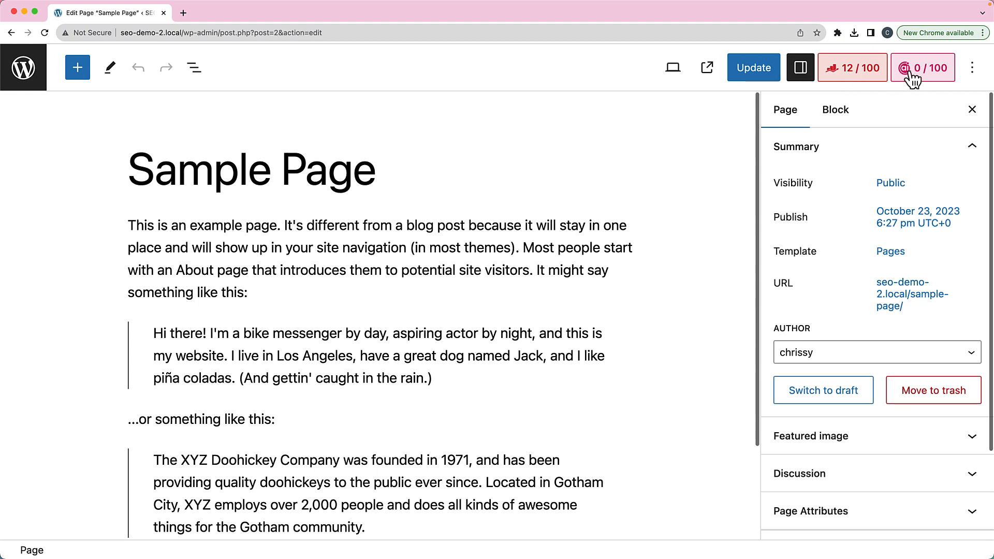
{"action": "left_click", "coordinate": [853, 77]}
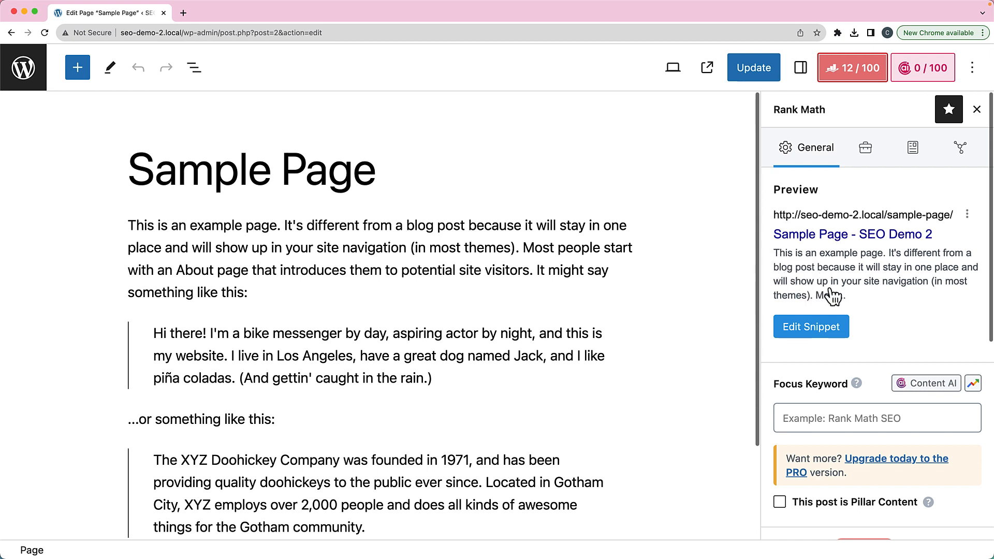
{"action": "left_click", "coordinate": [804, 332]}
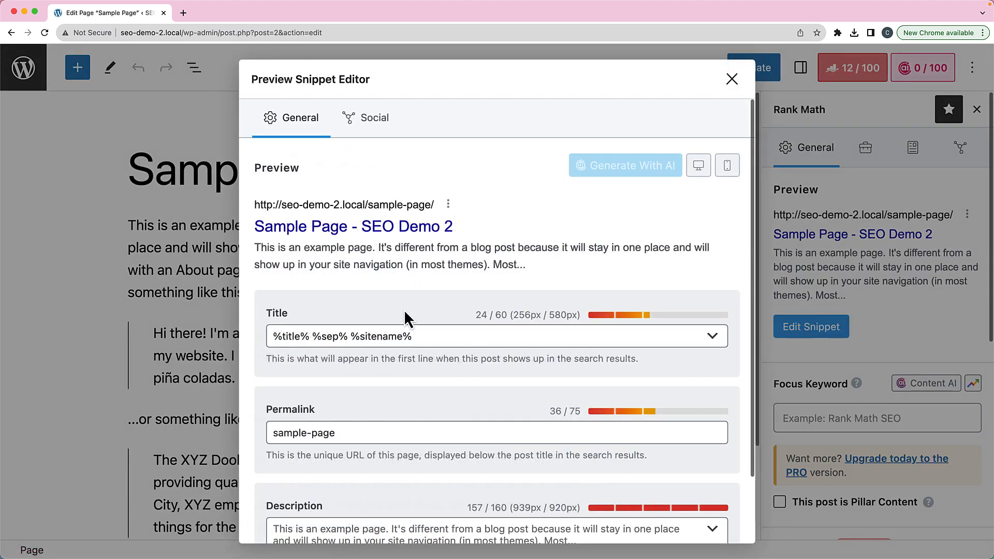
Look over the title, permalink and description fields in Sample Page's snippet editor
{"action": "scroll", "coordinate": [407, 320], "scroll_direction": "down", "scroll_amount": 1}
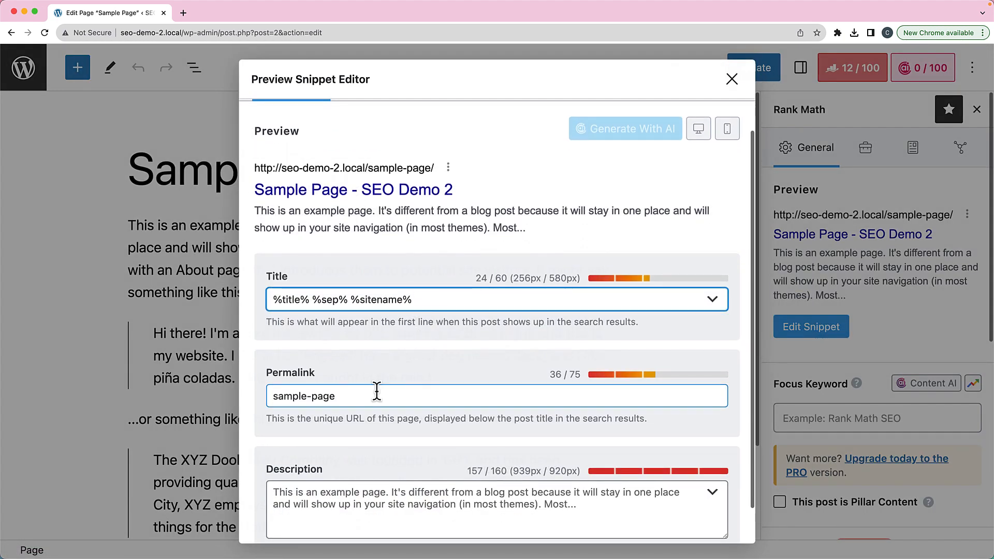
{"action": "left_click", "coordinate": [351, 396]}
{"action": "left_click_drag", "start_coordinate": [342, 396], "coordinate": [267, 397]}
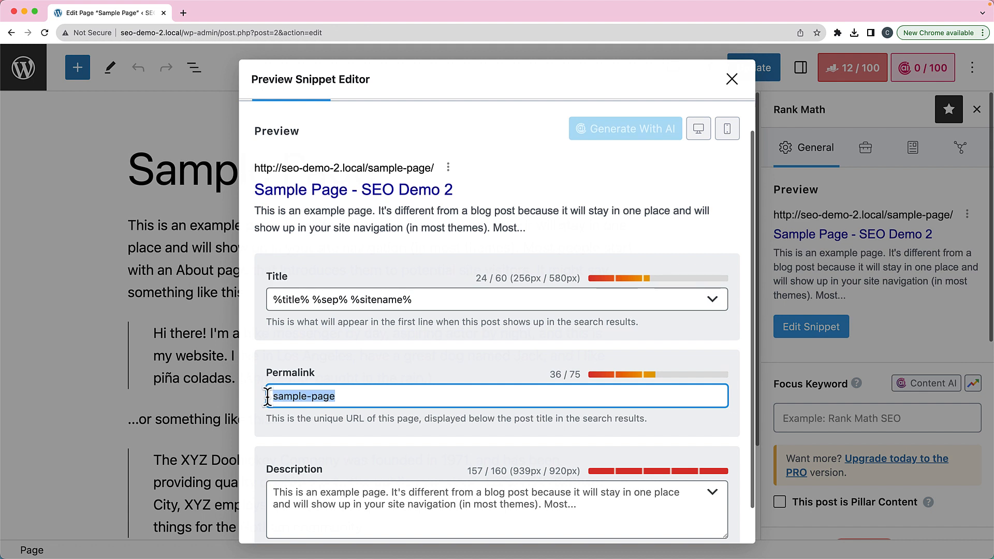
{"action": "left_click", "coordinate": [344, 397]}
{"action": "left_click_drag", "start_coordinate": [344, 397], "coordinate": [267, 396]}
{"action": "scroll", "coordinate": [359, 387], "scroll_direction": "down", "scroll_amount": 1}
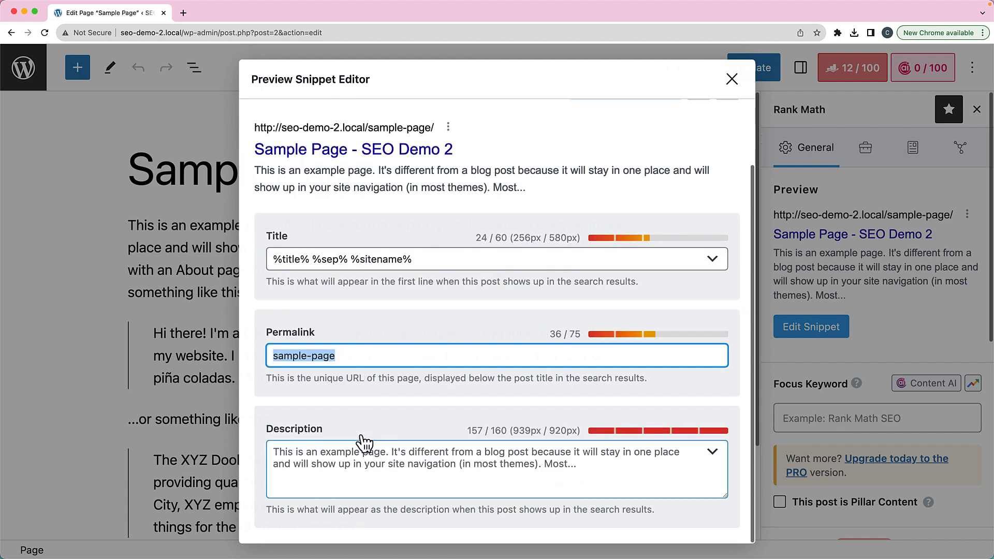
{"action": "left_click", "coordinate": [322, 459]}
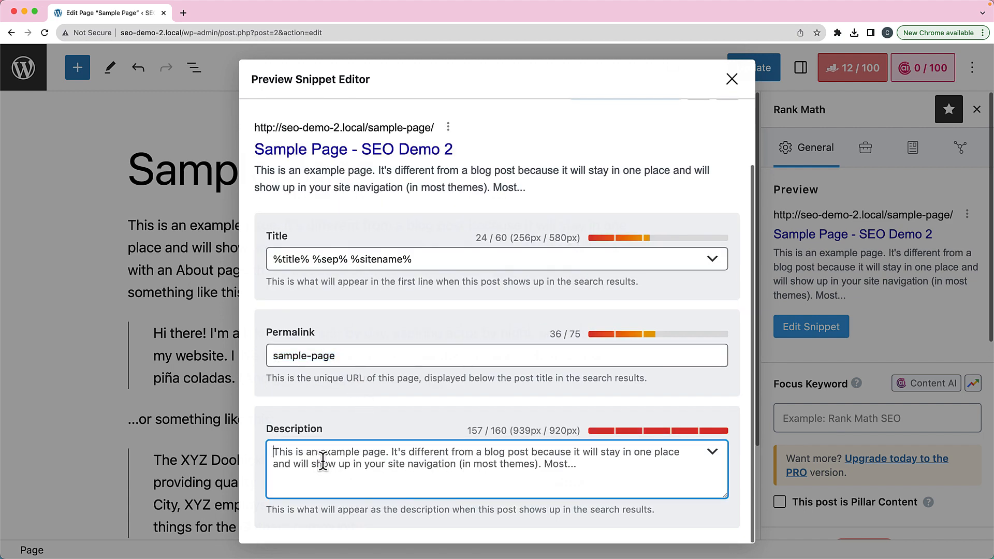
Start Sample Page's meta description with "This is an example of a meta description for a web page. It's pretty awesome."
{"action": "type", "text": "Thi"}
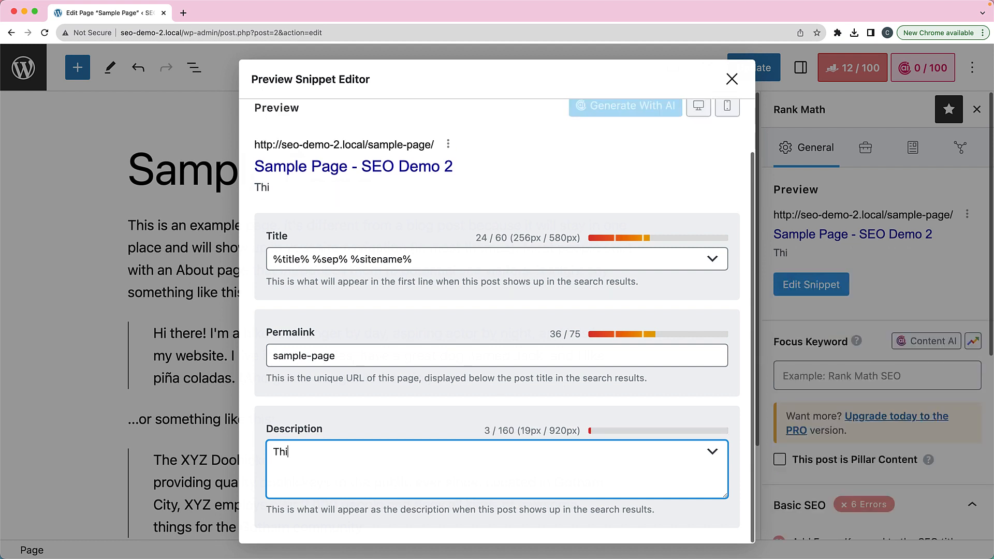
{"action": "type", "text": "s is an example of "}
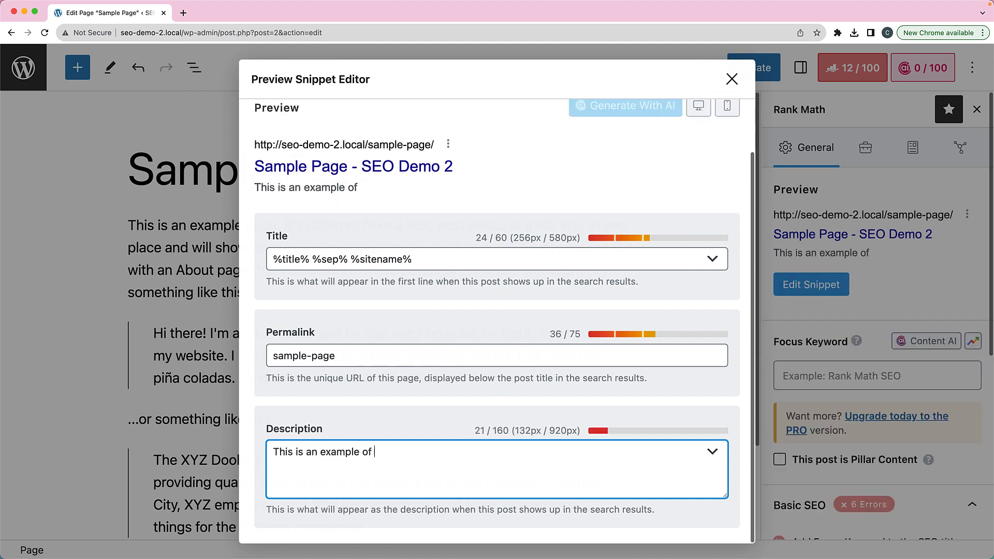
{"action": "type", "text": "a meta drsc"}
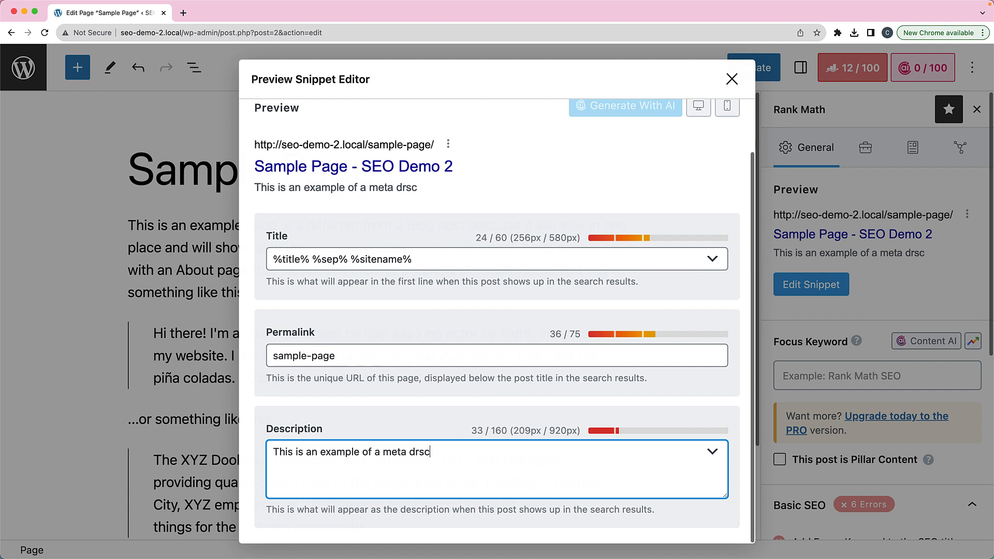
{"action": "key", "text": "BackSpace"}
{"action": "key", "text": "BackSpace"}
{"action": "key", "text": "BackSpace"}
{"action": "type", "text": "escriop"}
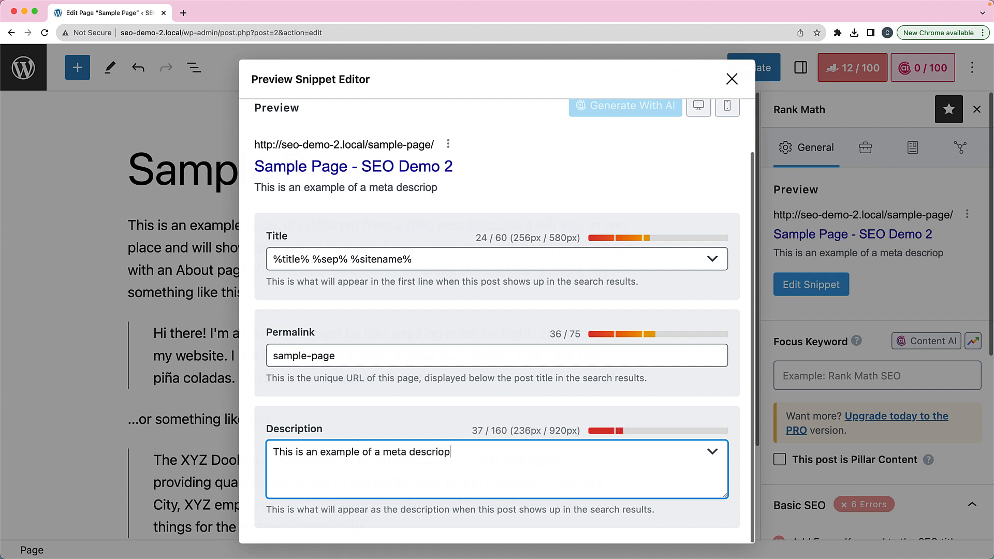
{"action": "key", "text": "BackSpace"}
{"action": "key", "text": "BackSpace"}
{"action": "key", "text": "BackSpace"}
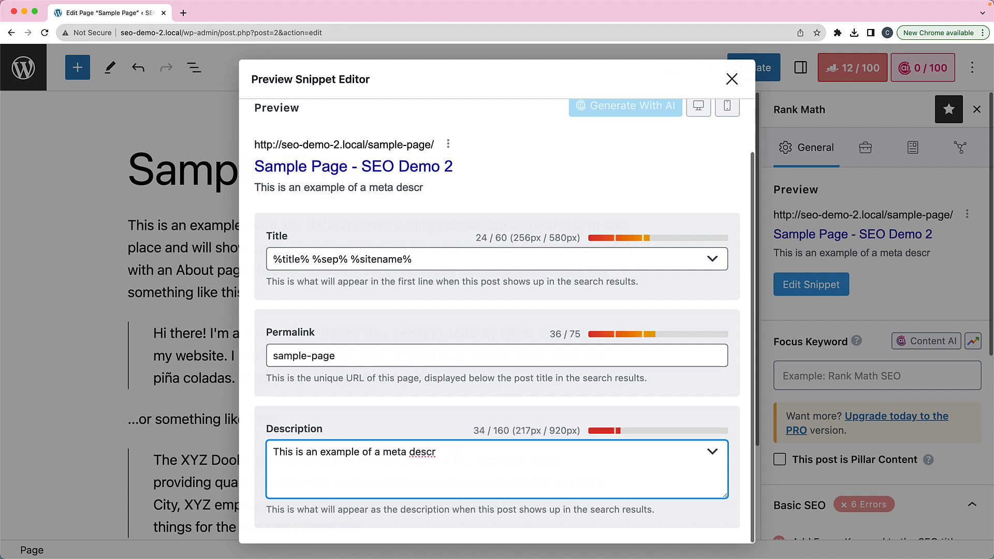
{"action": "type", "text": "iption for a"}
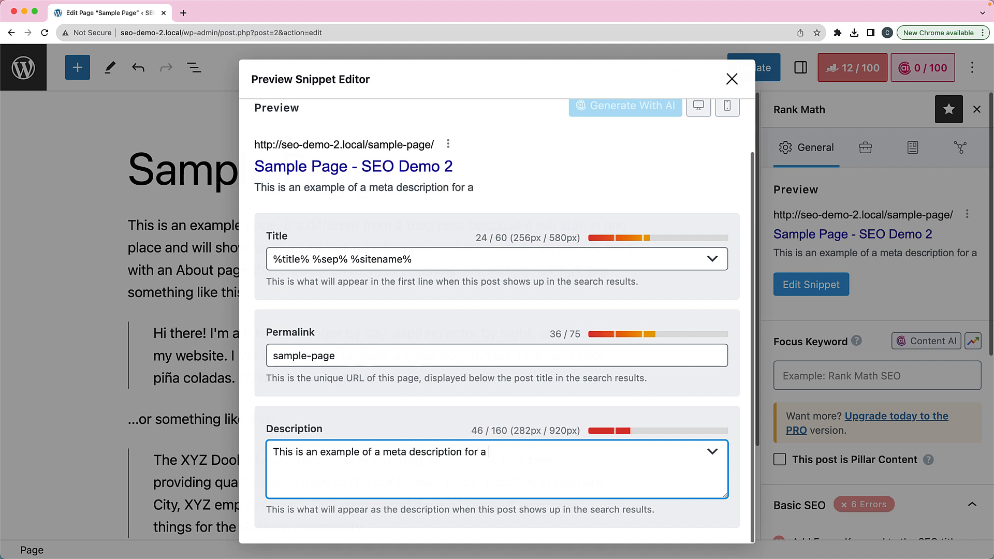
{"action": "type", "text": " web page. It'"}
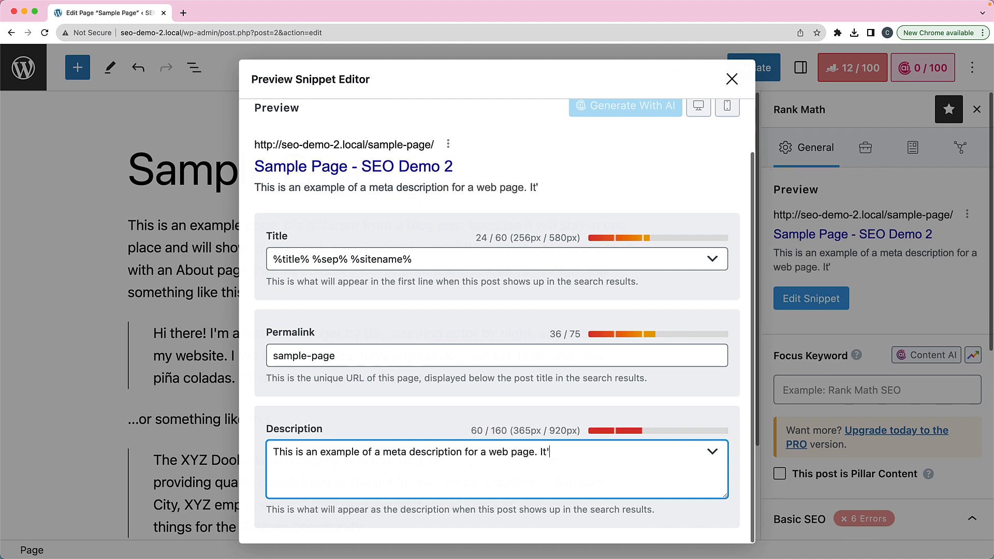
{"action": "type", "text": "s pretty awesome. "}
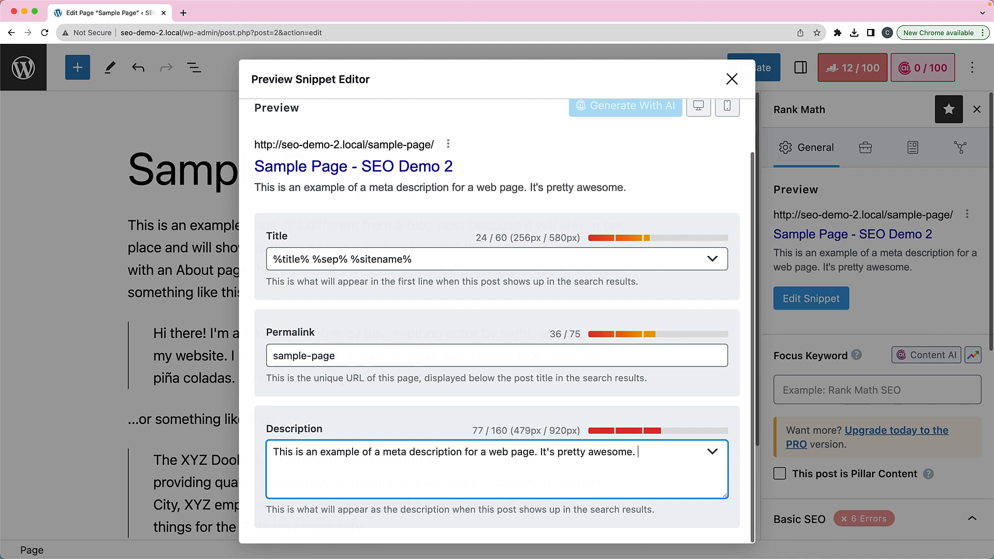
Append "You should try it! You'll like it! I promise." to the meta description and close the snippet editor
{"action": "type", "text": "You should try it"}
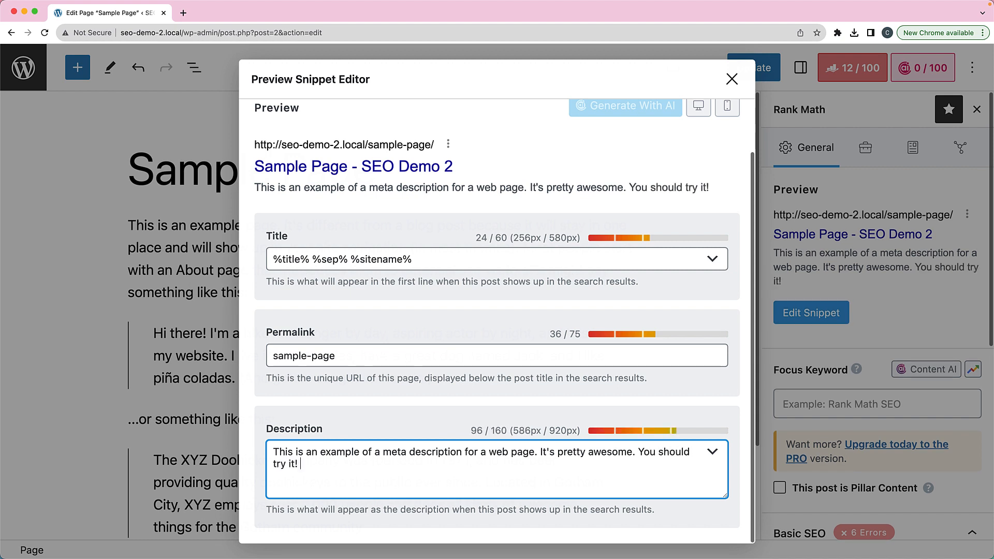
{"action": "type", "text": "! I"}
{"action": "type", "text": "ou'"}
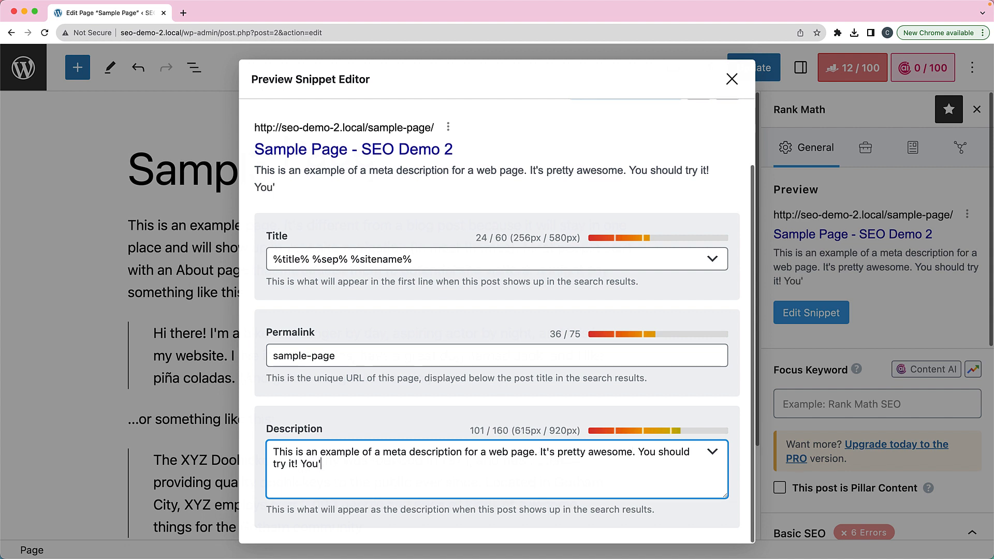
{"action": "type", "text": "ll like it! "}
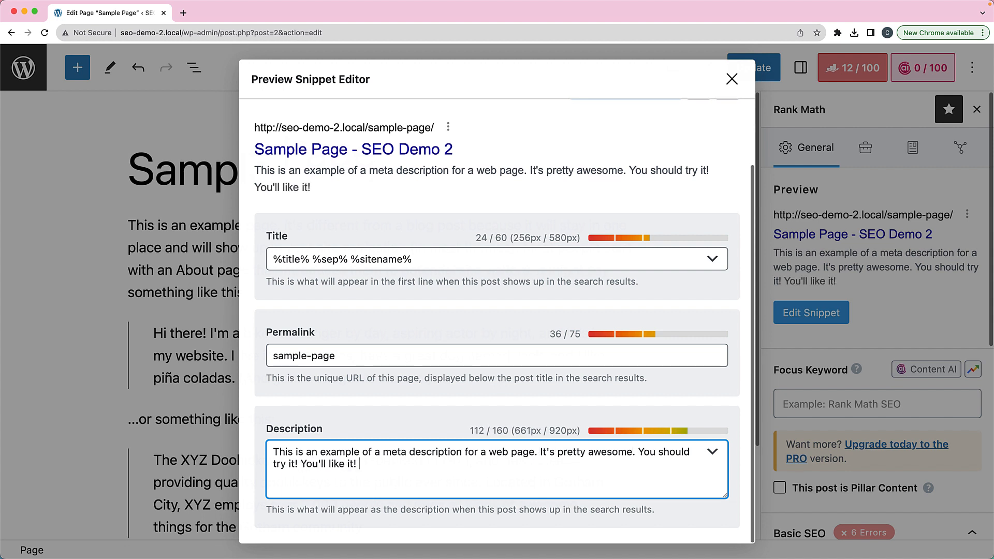
{"action": "type", "text": "I proin"}
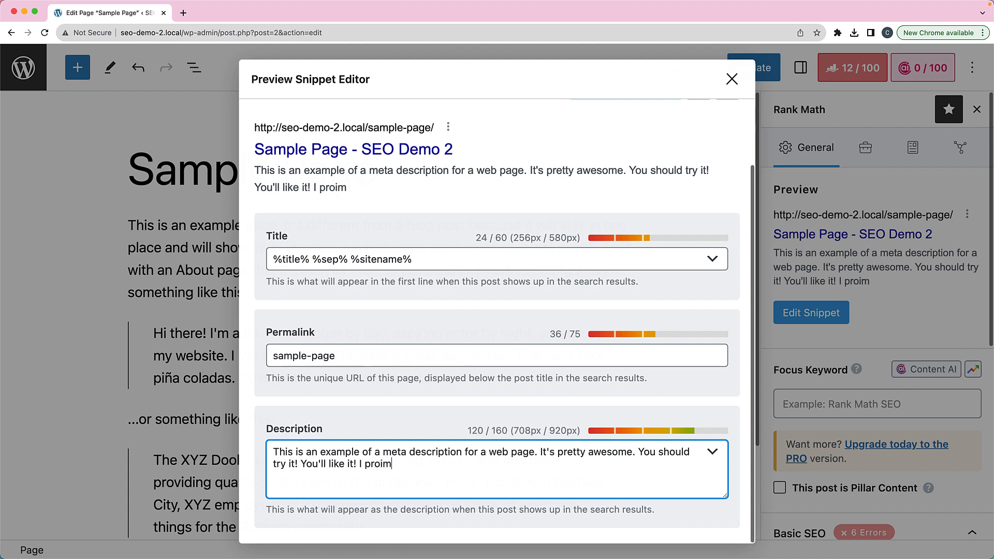
{"action": "key", "text": "BackSpace"}
{"action": "key", "text": "BackSpace"}
{"action": "key", "text": "BackSpace"}
{"action": "type", "text": "omiaw."}
{"action": "key", "text": "BackSpace"}
{"action": "key", "text": "BackSpace"}
{"action": "key", "text": "BackSpace"}
{"action": "key", "text": "BackSpace"}
{"action": "type", "text": "ise."}
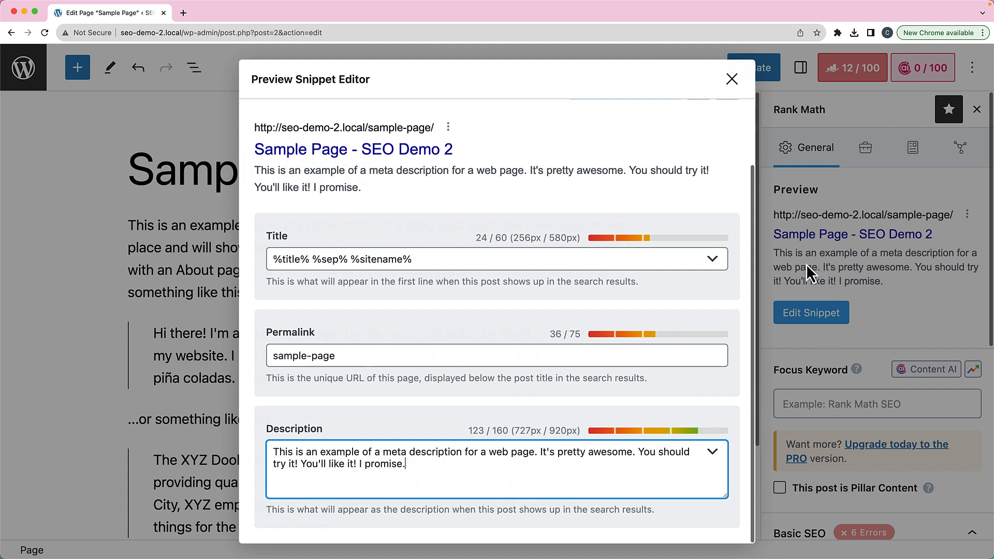
{"action": "left_click", "coordinate": [729, 81]}
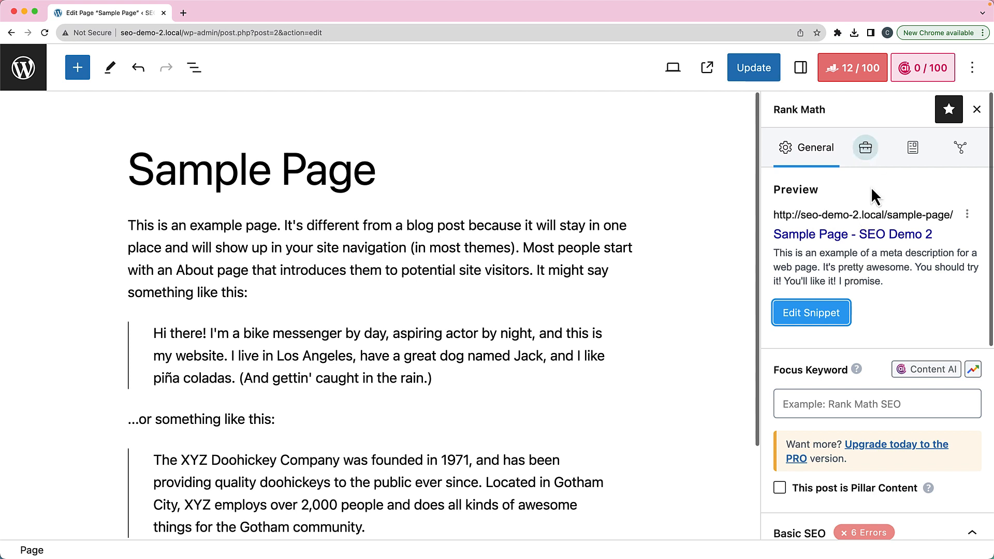
Review Sample Page's advanced robots meta options, toggling Index off and back on
{"action": "left_click", "coordinate": [867, 151]}
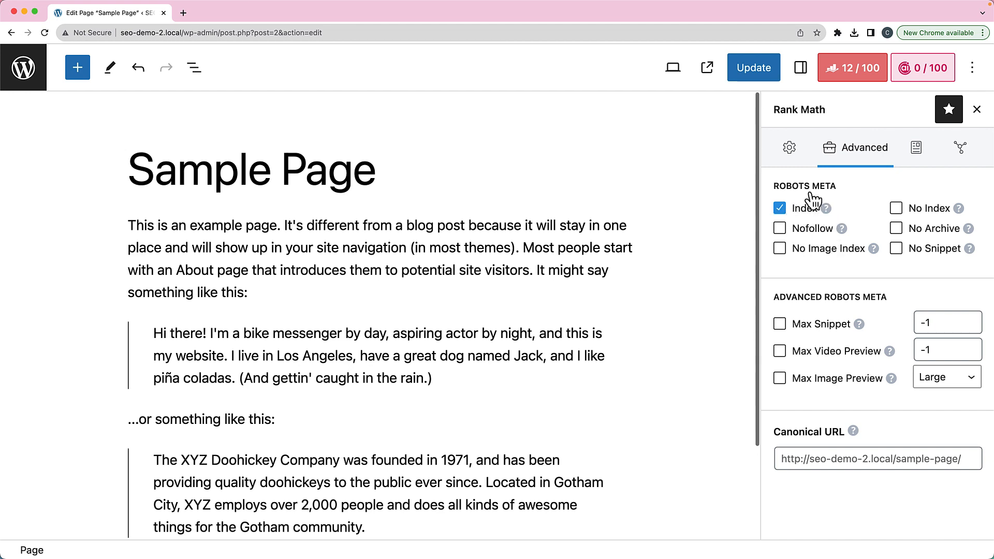
{"action": "left_click", "coordinate": [780, 209]}
{"action": "left_click", "coordinate": [780, 208]}
Open Sample Page's Article schema, try the Blog Post and News Article types, and close the builder without saving
{"action": "left_click", "coordinate": [916, 149]}
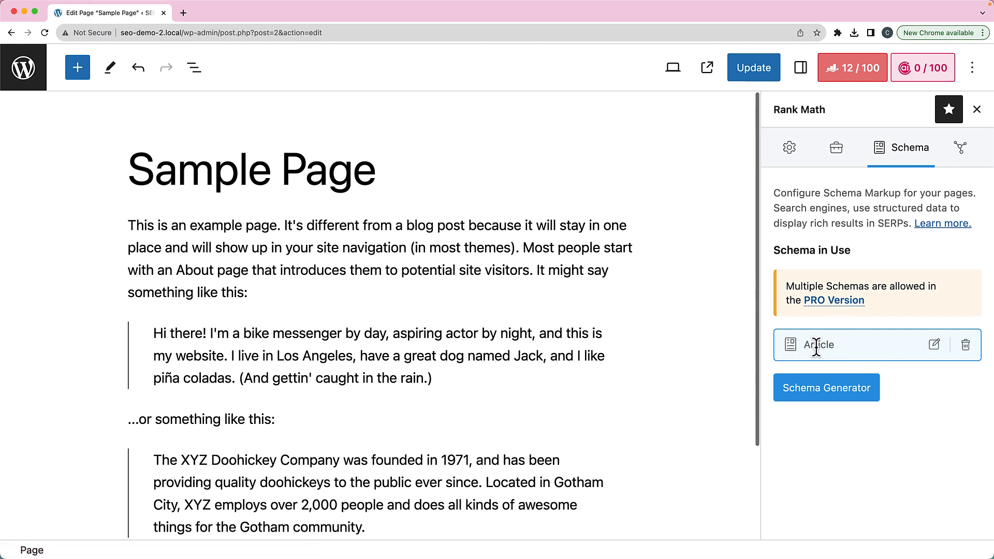
{"action": "left_click", "coordinate": [933, 348]}
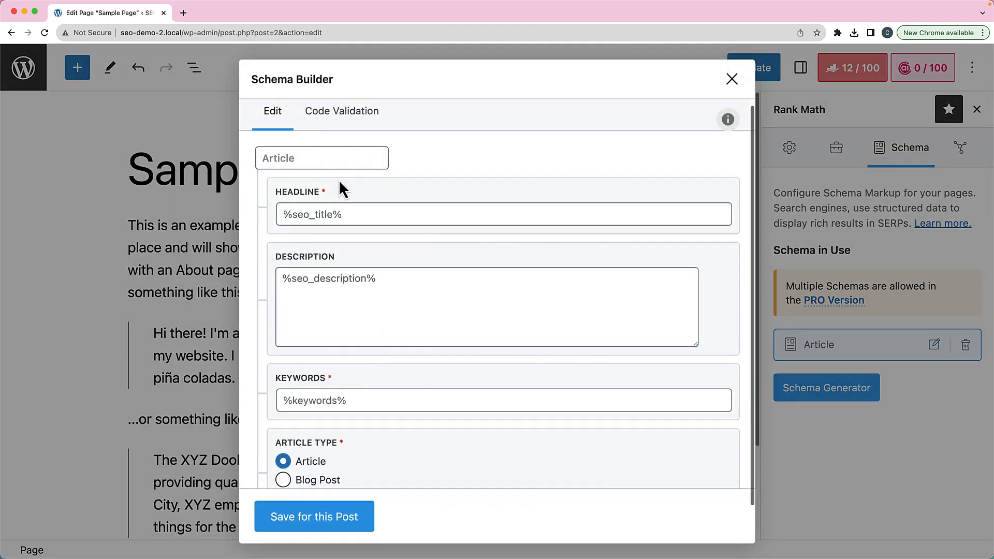
{"action": "scroll", "coordinate": [338, 179], "scroll_direction": "down", "scroll_amount": 2}
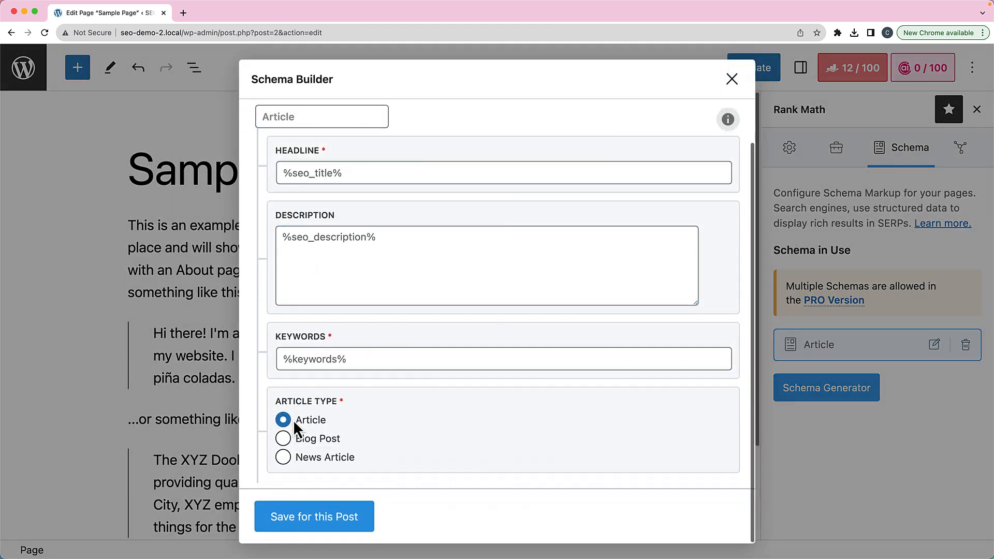
{"action": "left_click", "coordinate": [283, 439]}
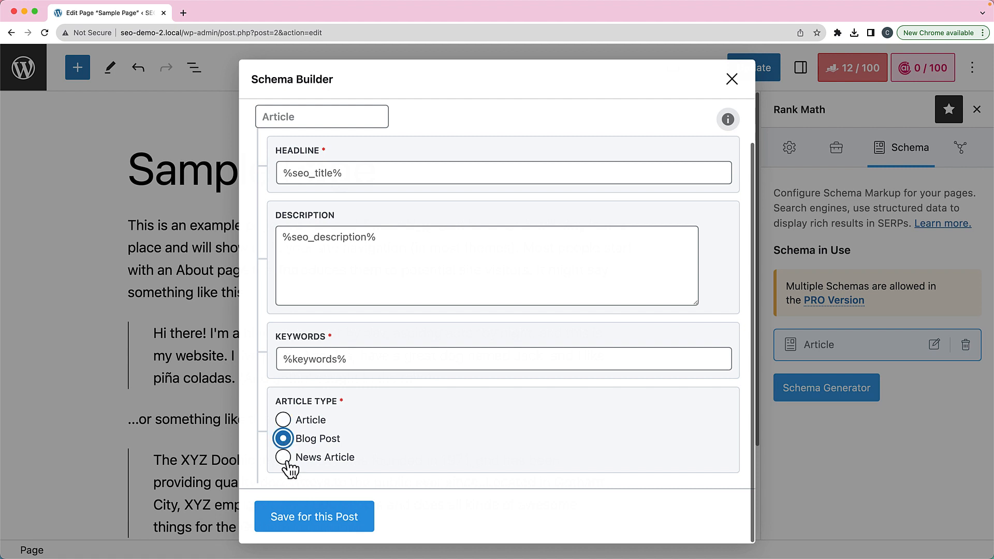
{"action": "left_click", "coordinate": [283, 457]}
{"action": "scroll", "coordinate": [430, 291], "scroll_direction": "up", "scroll_amount": 2}
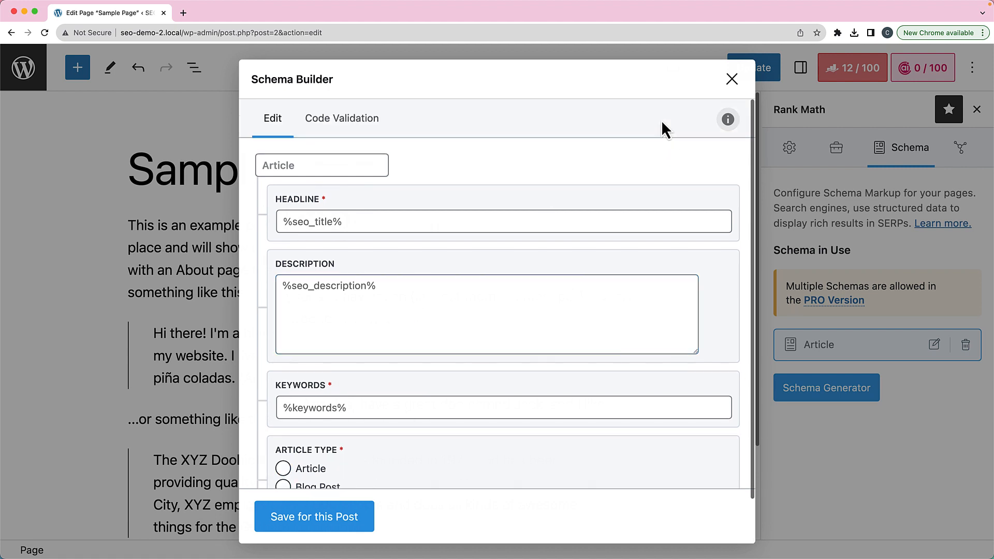
{"action": "left_click", "coordinate": [732, 79]}
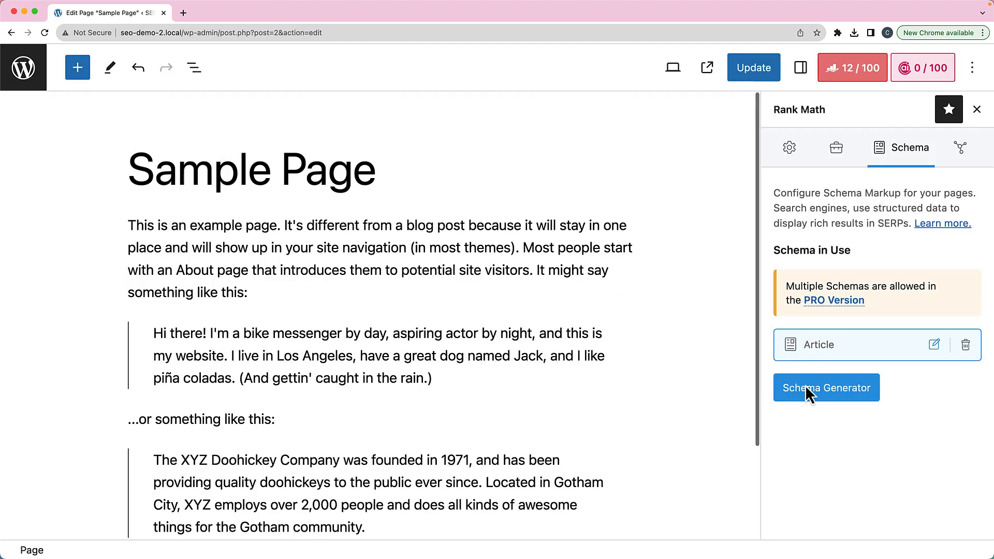
Examine the social snippet's Facebook preview, image, title and description options and the Twitter card, then close the snippet editor
{"action": "left_click", "coordinate": [959, 149]}
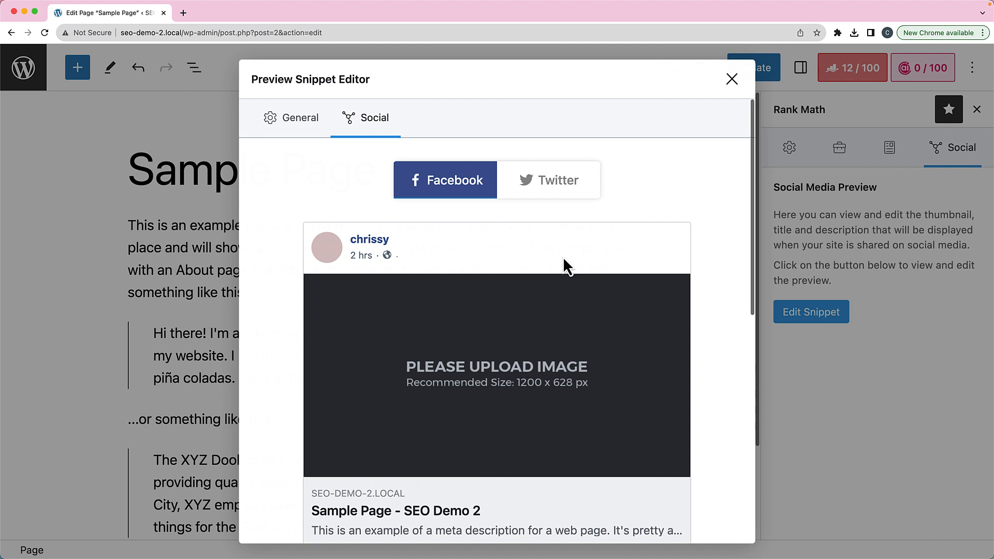
{"action": "scroll", "coordinate": [544, 311], "scroll_direction": "down", "scroll_amount": 2}
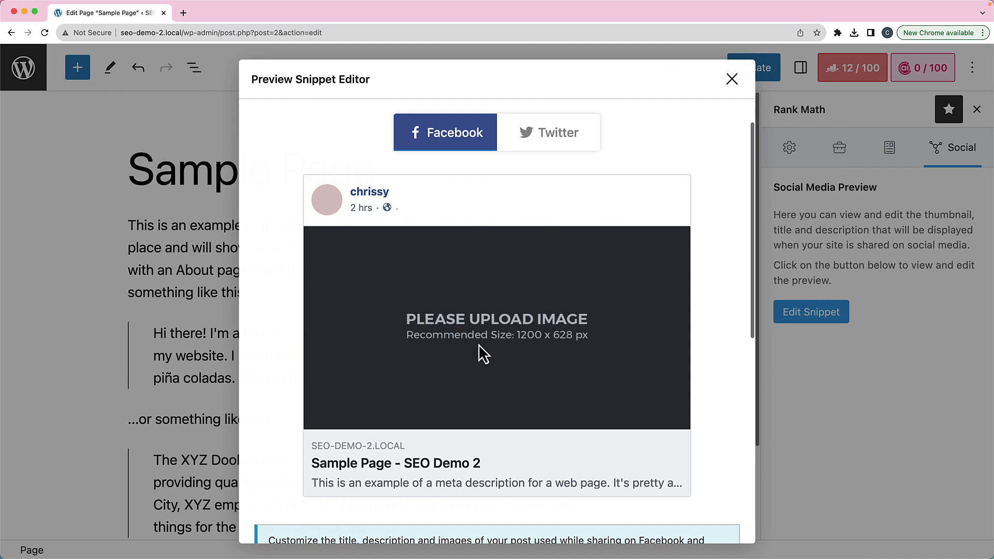
{"action": "scroll", "coordinate": [482, 346], "scroll_direction": "down", "scroll_amount": 5}
{"action": "scroll", "coordinate": [493, 344], "scroll_direction": "down", "scroll_amount": 3}
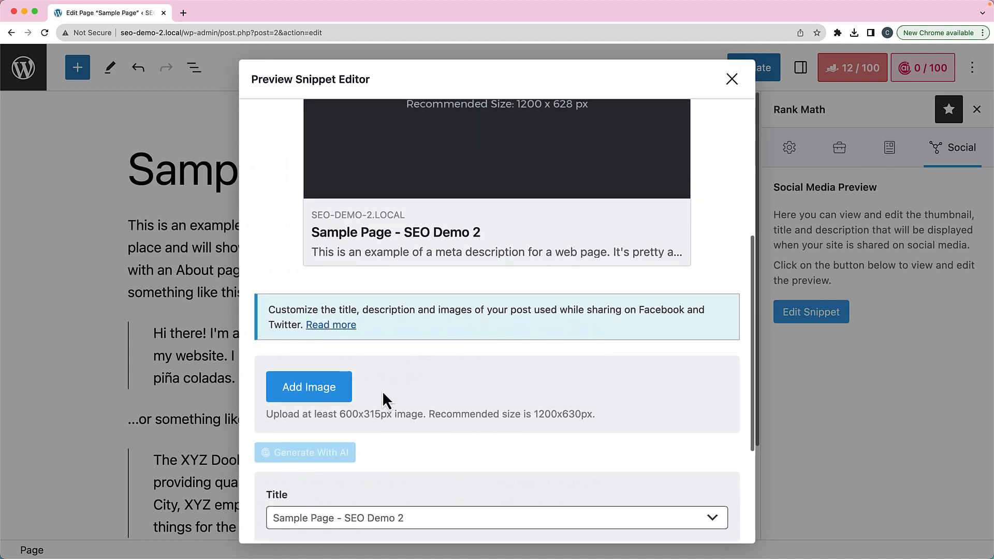
{"action": "scroll", "coordinate": [451, 393], "scroll_direction": "down", "scroll_amount": 6}
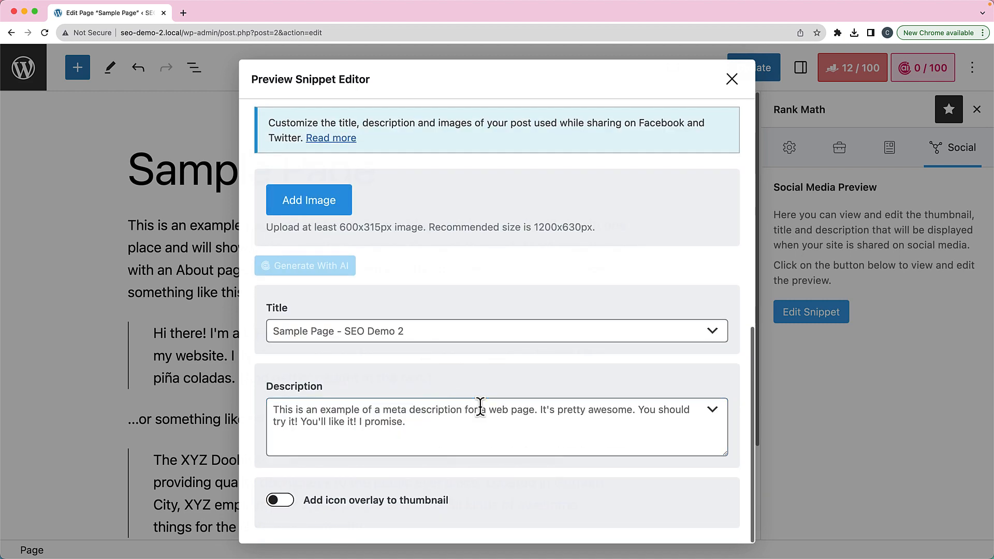
{"action": "scroll", "coordinate": [529, 353], "scroll_direction": "up", "scroll_amount": 15}
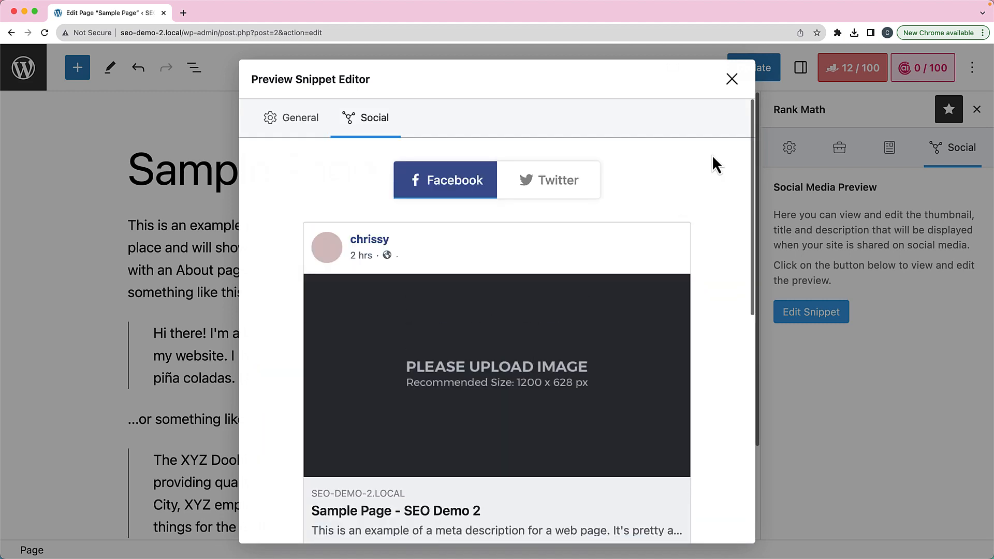
{"action": "left_click", "coordinate": [523, 197]}
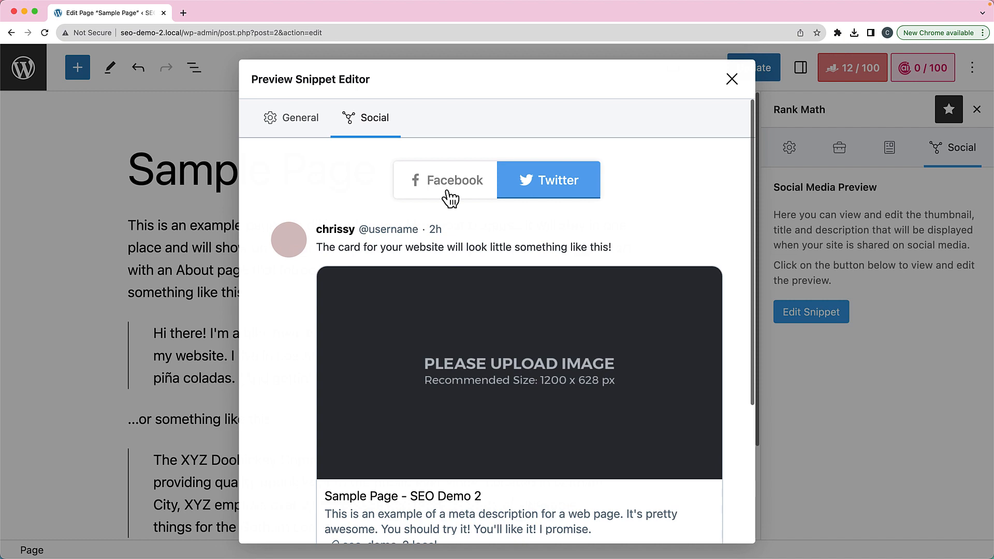
{"action": "left_click", "coordinate": [265, 120]}
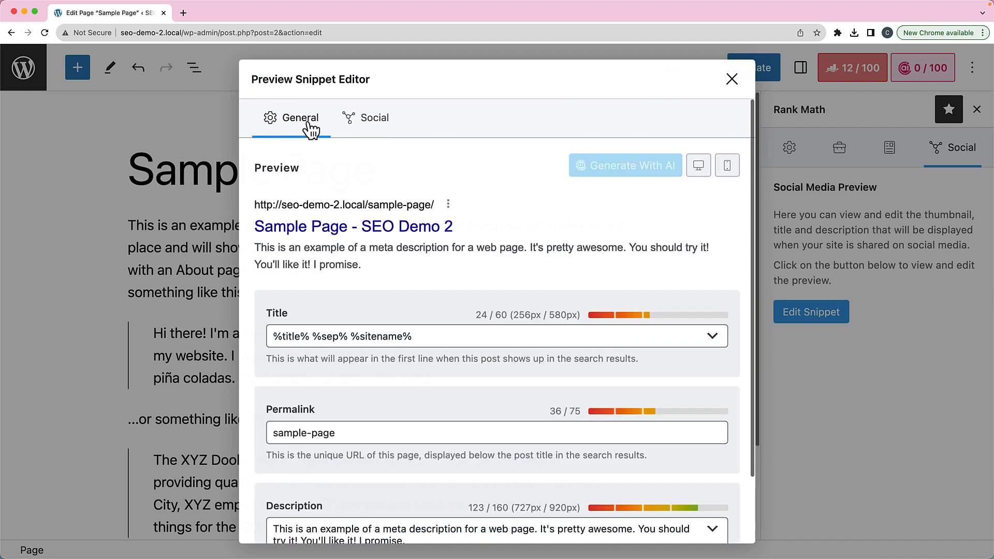
{"action": "left_click", "coordinate": [732, 79]}
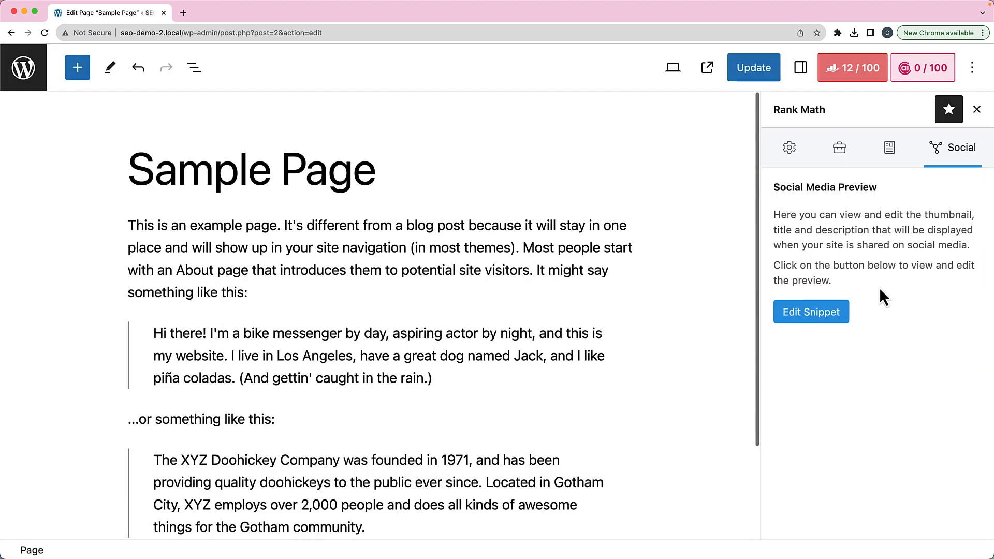
Reopen the social snippet editor, check the editable description field for social sharing, and close the editor
{"action": "left_click", "coordinate": [811, 314]}
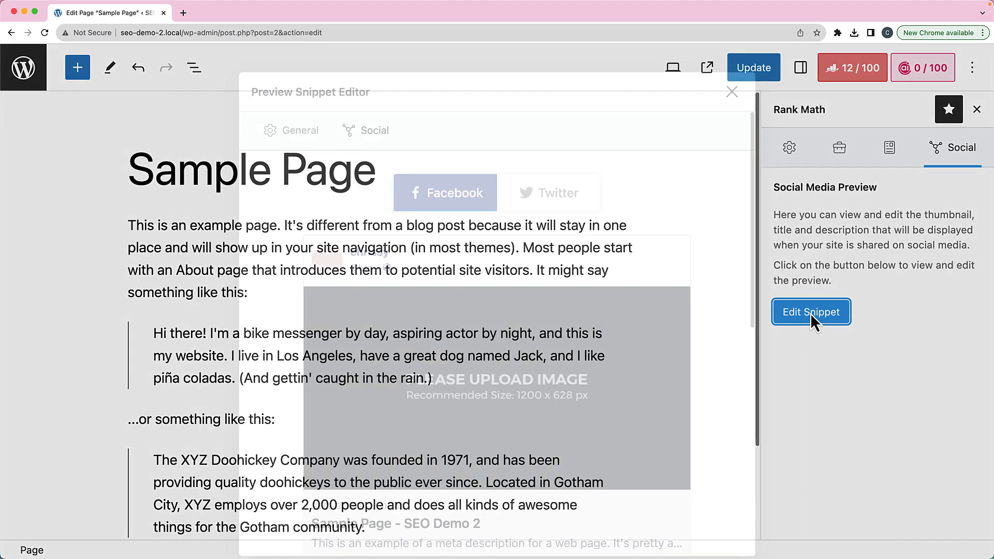
{"action": "scroll", "coordinate": [502, 248], "scroll_direction": "down", "scroll_amount": 10}
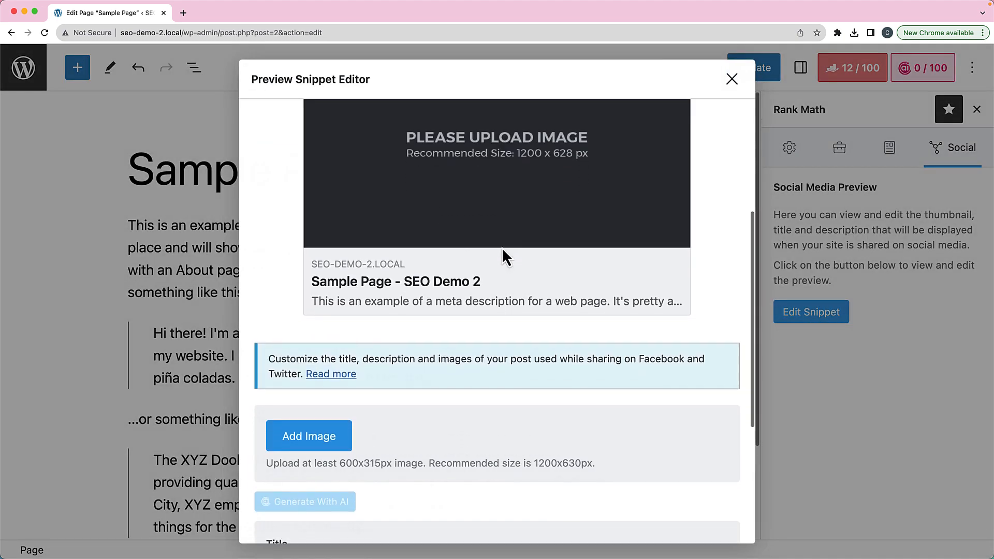
{"action": "left_click", "coordinate": [328, 426]}
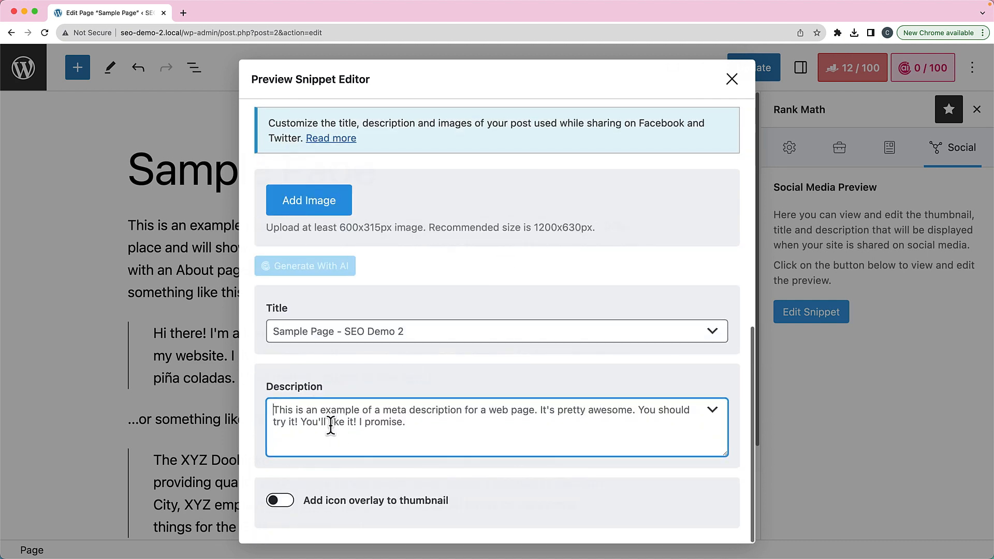
{"action": "left_click", "coordinate": [732, 80]}
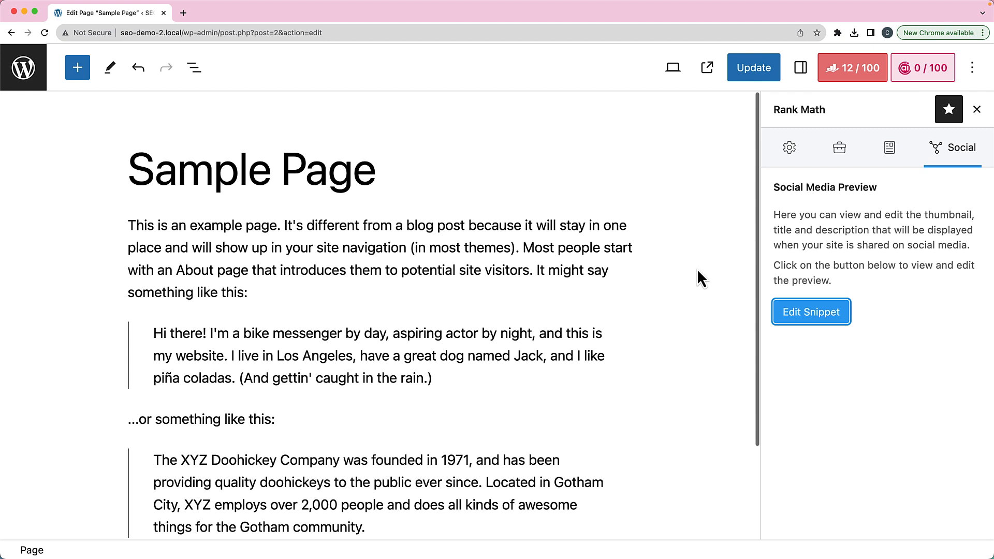
Add "meta description" as Sample Page's focus keyword in Rank Math's general settings
{"action": "left_click", "coordinate": [789, 148]}
{"action": "scroll", "coordinate": [888, 283], "scroll_direction": "down", "scroll_amount": 3}
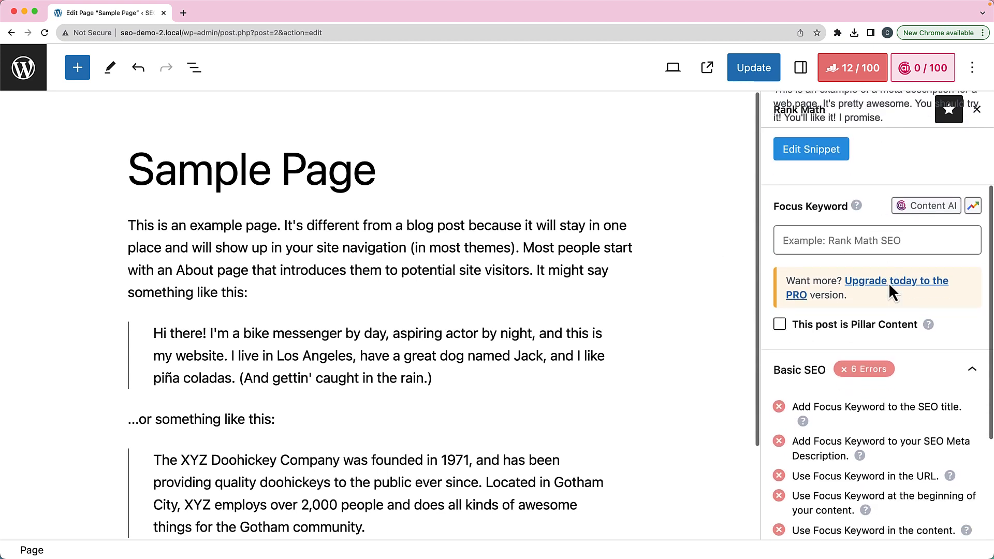
{"action": "scroll", "coordinate": [889, 259], "scroll_direction": "up", "scroll_amount": 1}
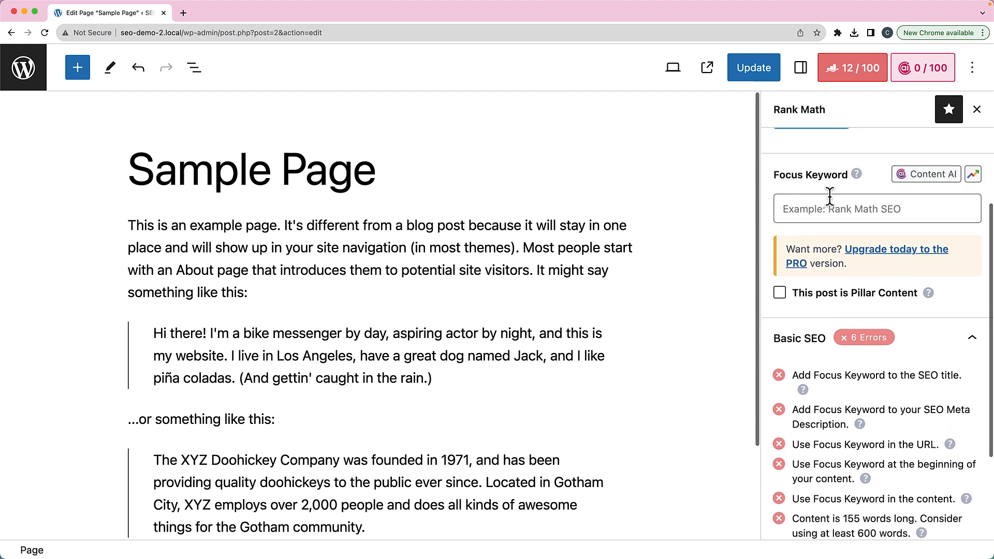
{"action": "left_click", "coordinate": [799, 206]}
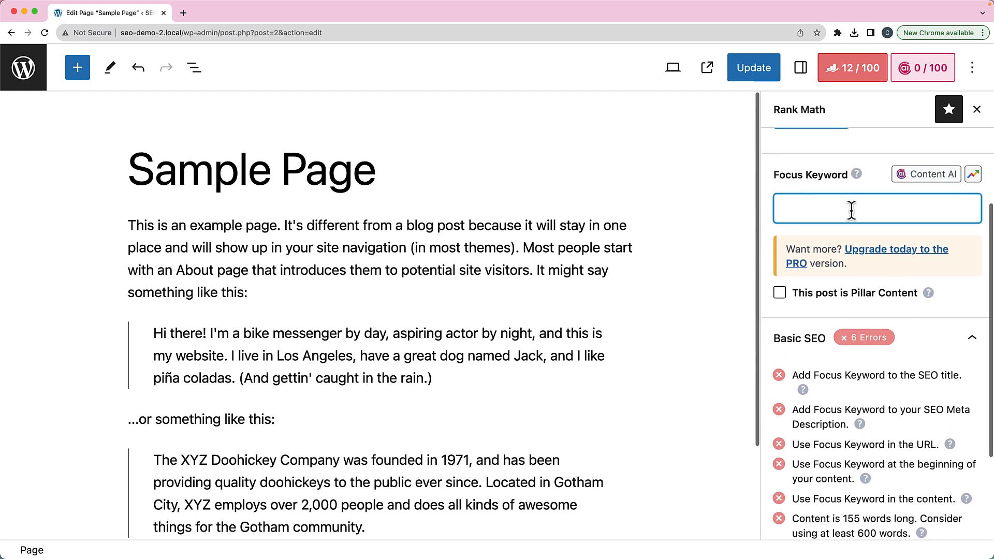
{"action": "type", "text": "meta description"}
{"action": "key", "text": "Return"}
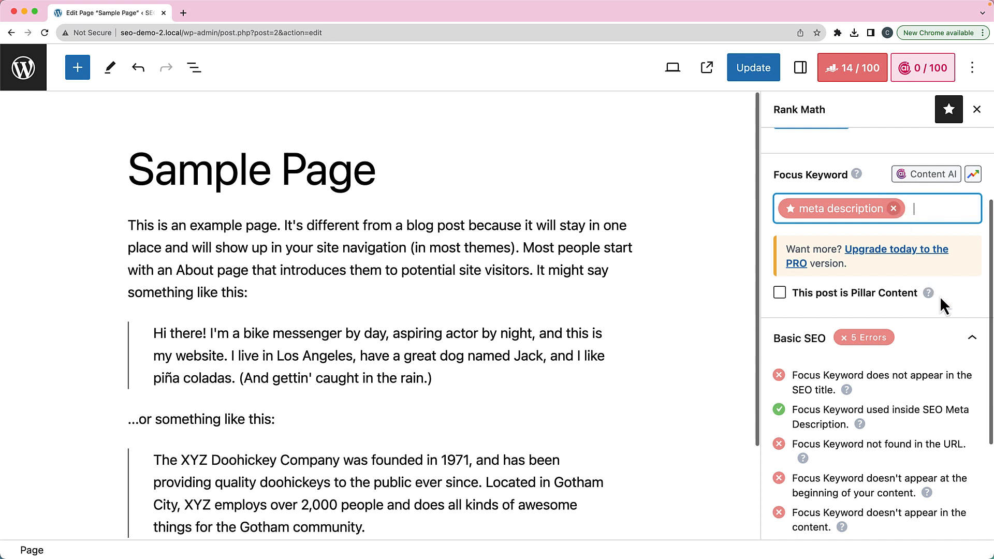
Append "- Meta Description" to the page title so it contains the focus keyword
{"action": "scroll", "coordinate": [907, 371], "scroll_direction": "down", "scroll_amount": 2}
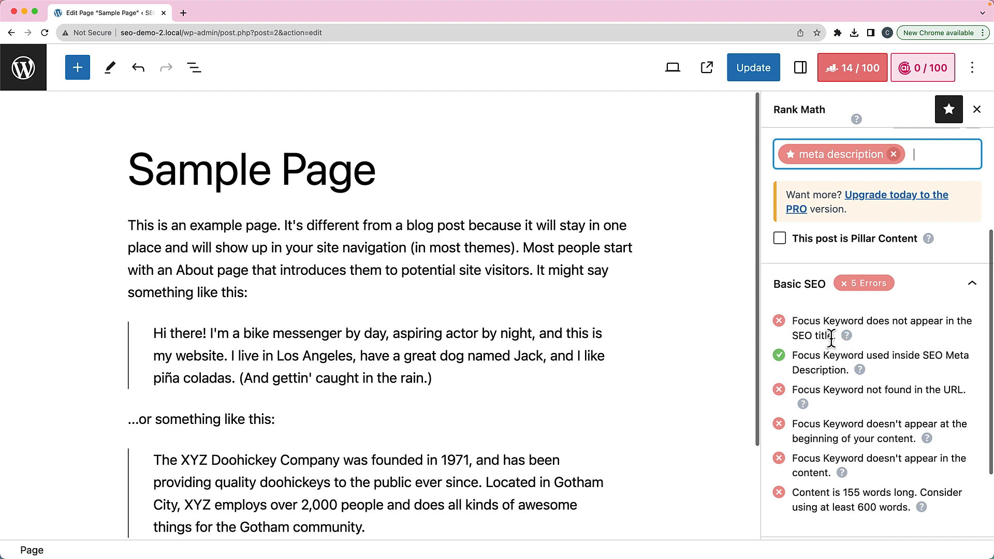
{"action": "left_click", "coordinate": [402, 176]}
{"action": "type", "text": "- "}
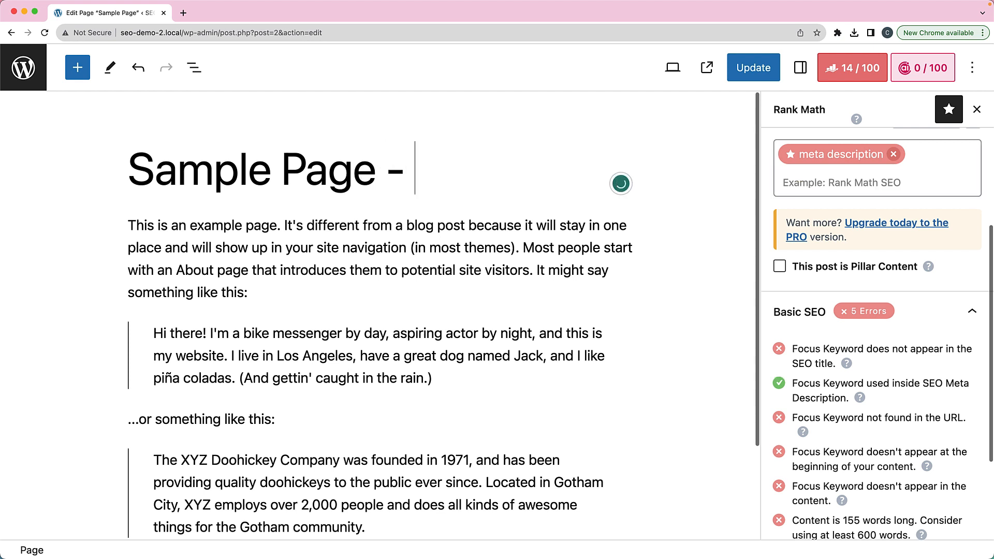
{"action": "type", "text": "Meta Des"}
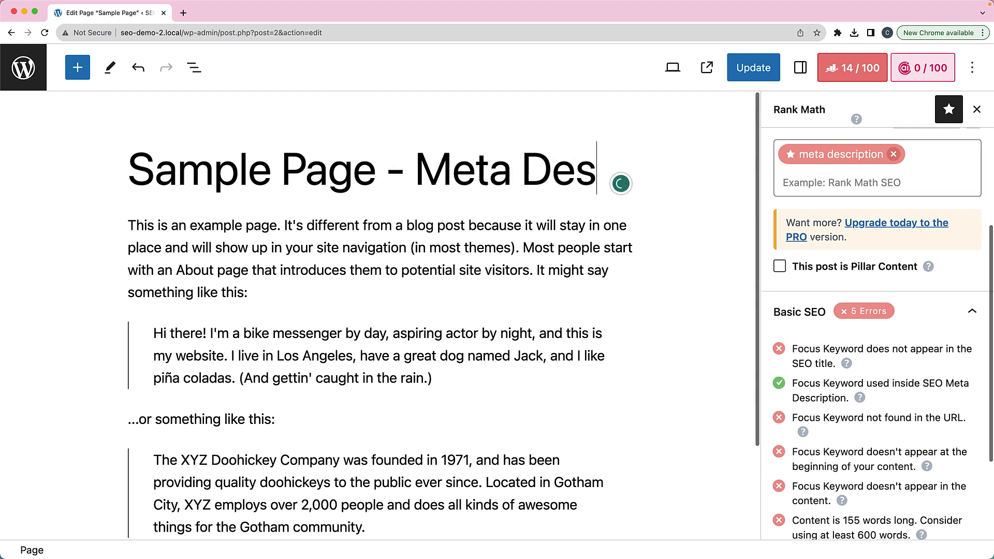
{"action": "type", "text": "cription"}
{"action": "key", "text": "Down"}
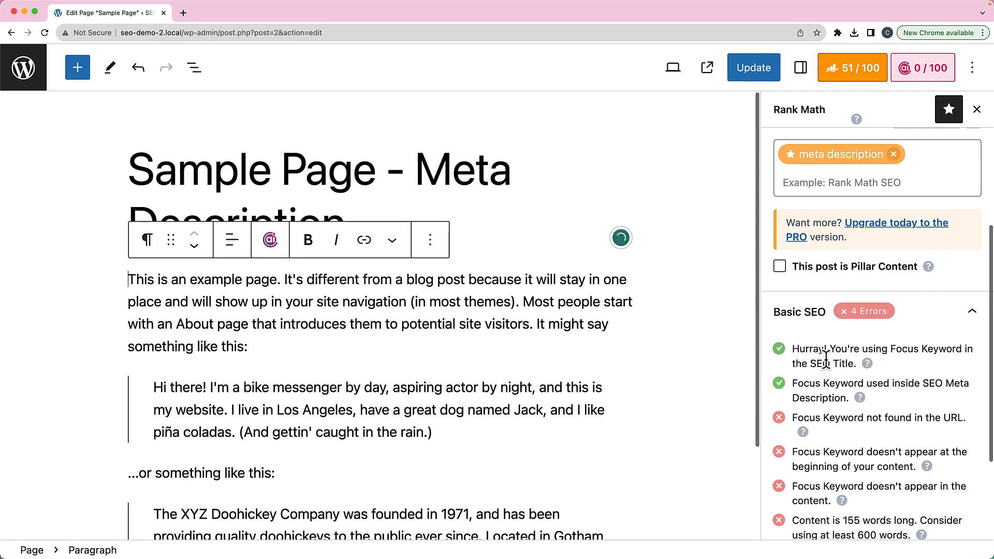
Review the Basic SEO checks, then expand and read the Additional, Title Readability and Content Readability checks
{"action": "scroll", "coordinate": [817, 363], "scroll_direction": "down", "scroll_amount": 1}
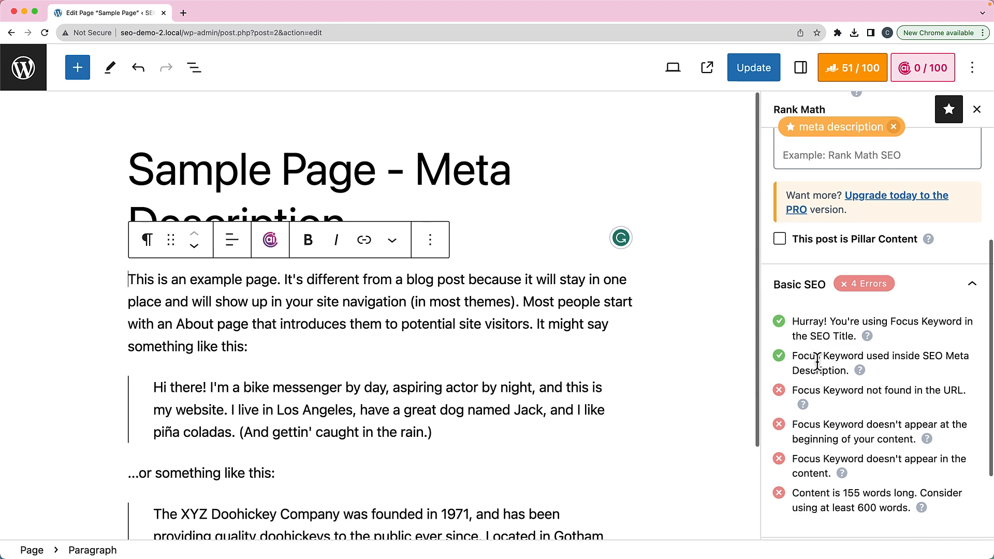
{"action": "scroll", "coordinate": [801, 369], "scroll_direction": "down", "scroll_amount": 1}
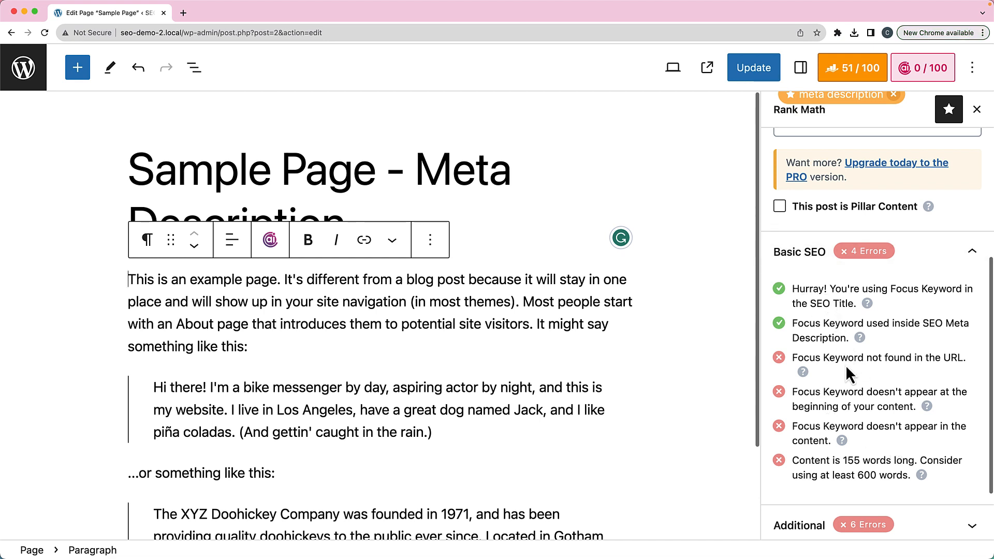
{"action": "scroll", "coordinate": [846, 365], "scroll_direction": "down", "scroll_amount": 3}
{"action": "left_click", "coordinate": [975, 444]}
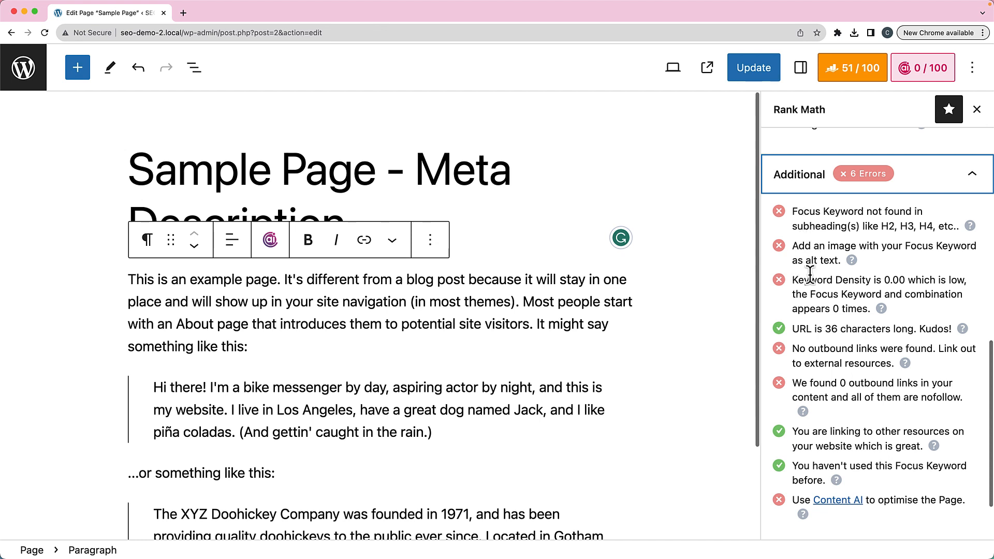
{"action": "scroll", "coordinate": [825, 268], "scroll_direction": "down", "scroll_amount": 3}
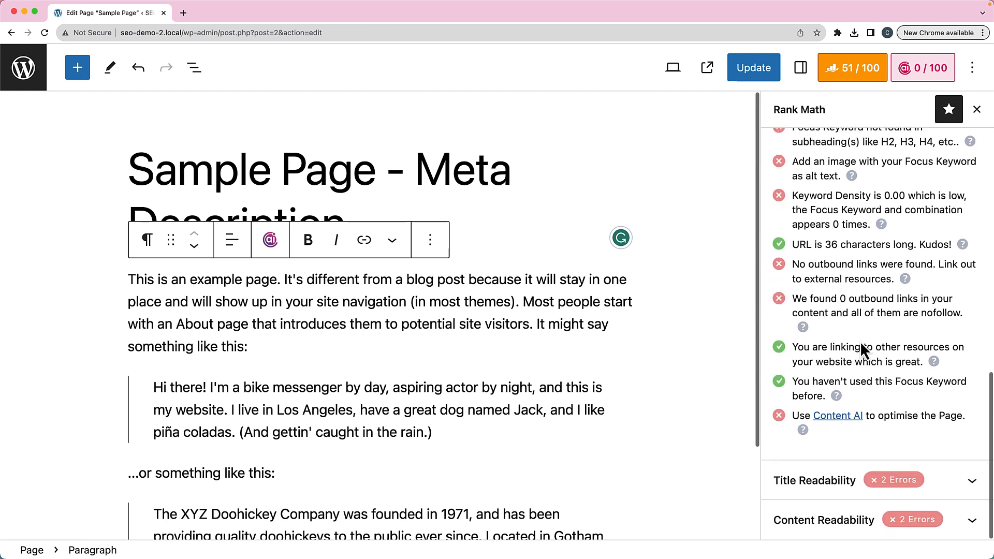
{"action": "left_click", "coordinate": [971, 486]}
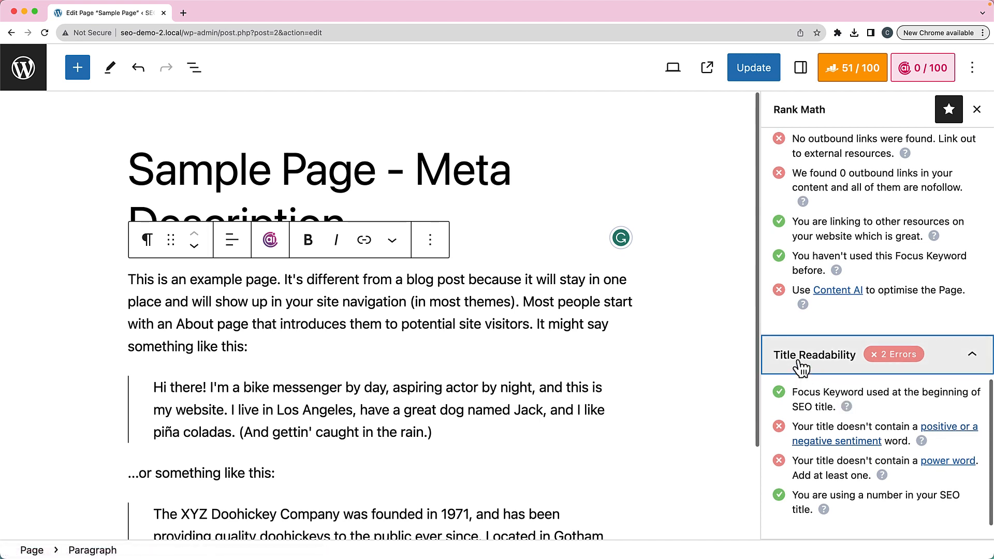
{"action": "scroll", "coordinate": [828, 383], "scroll_direction": "down", "scroll_amount": 1}
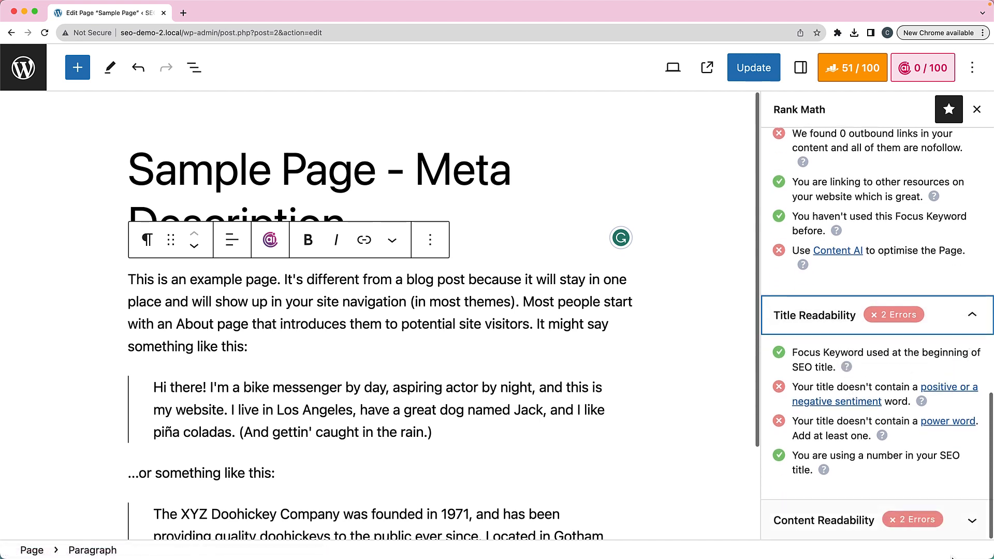
{"action": "left_click", "coordinate": [972, 521]}
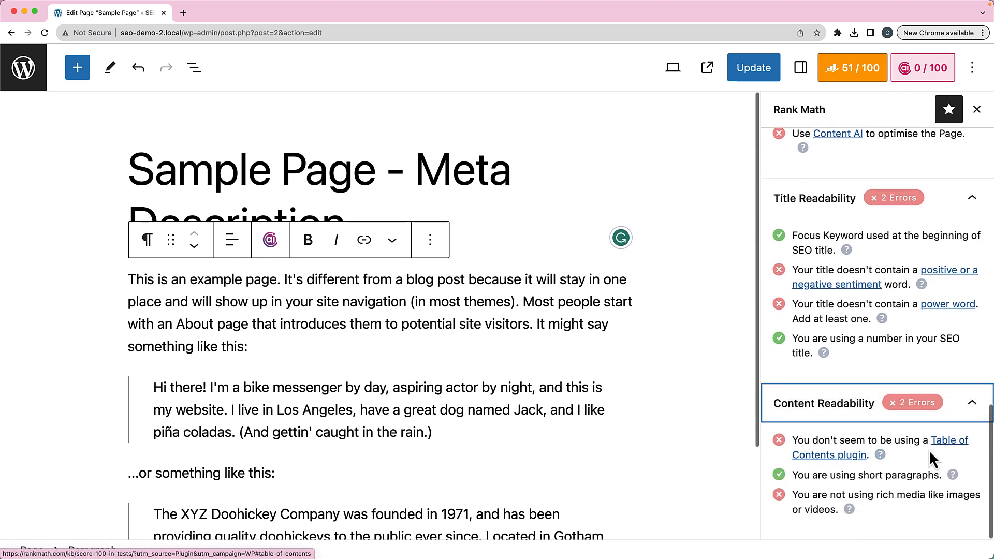
Look back over the SEO checklist and score, check the Content AI panel, and return to the Rank Math general settings
{"action": "scroll", "coordinate": [876, 249], "scroll_direction": "up", "scroll_amount": 7}
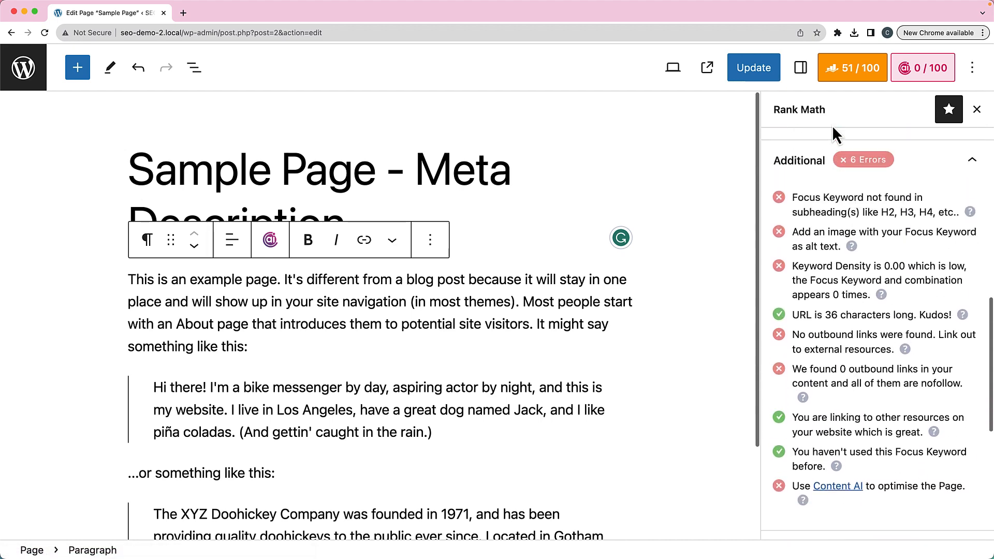
{"action": "scroll", "coordinate": [832, 126], "scroll_direction": "up", "scroll_amount": 4}
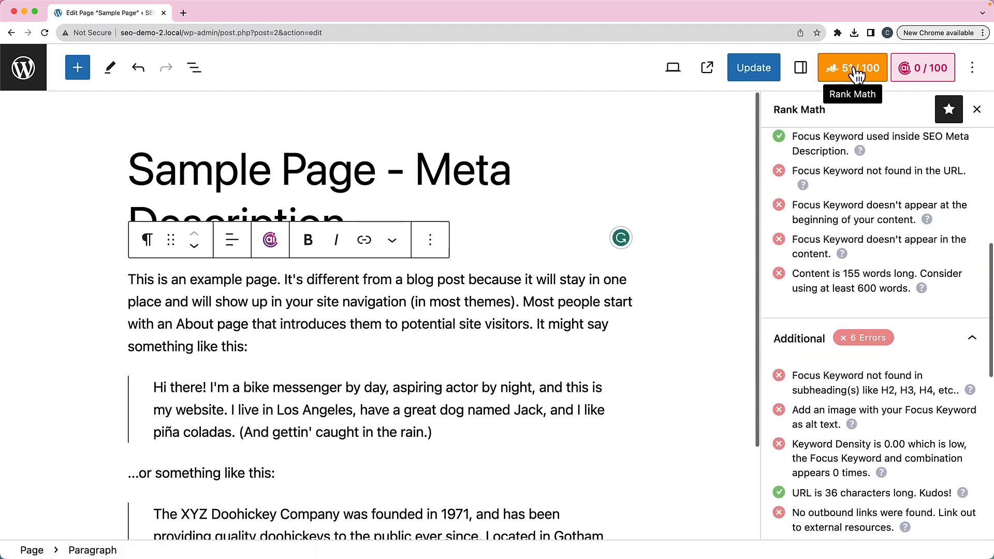
{"action": "scroll", "coordinate": [855, 158], "scroll_direction": "up", "scroll_amount": 5}
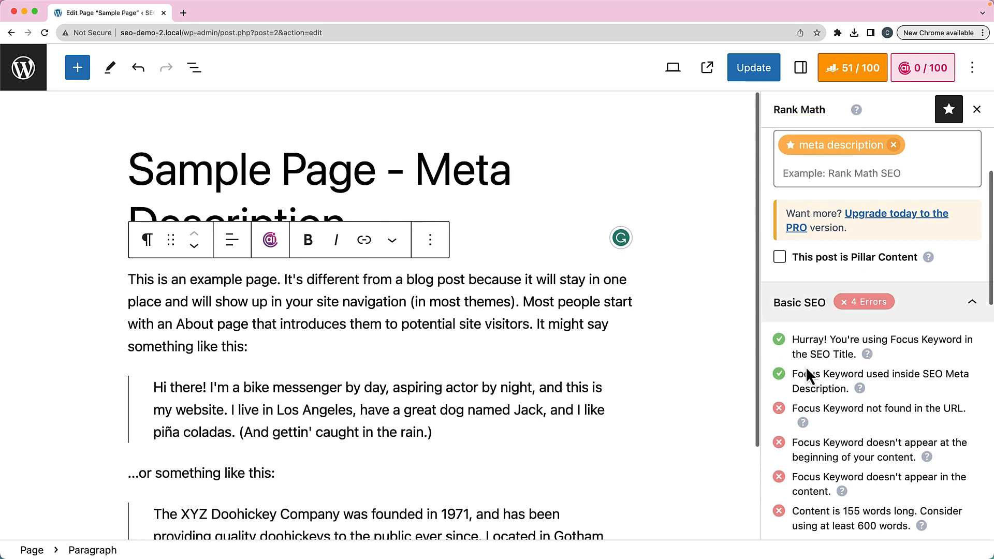
{"action": "scroll", "coordinate": [940, 297], "scroll_direction": "up", "scroll_amount": 1}
{"action": "scroll", "coordinate": [940, 296], "scroll_direction": "up", "scroll_amount": 5}
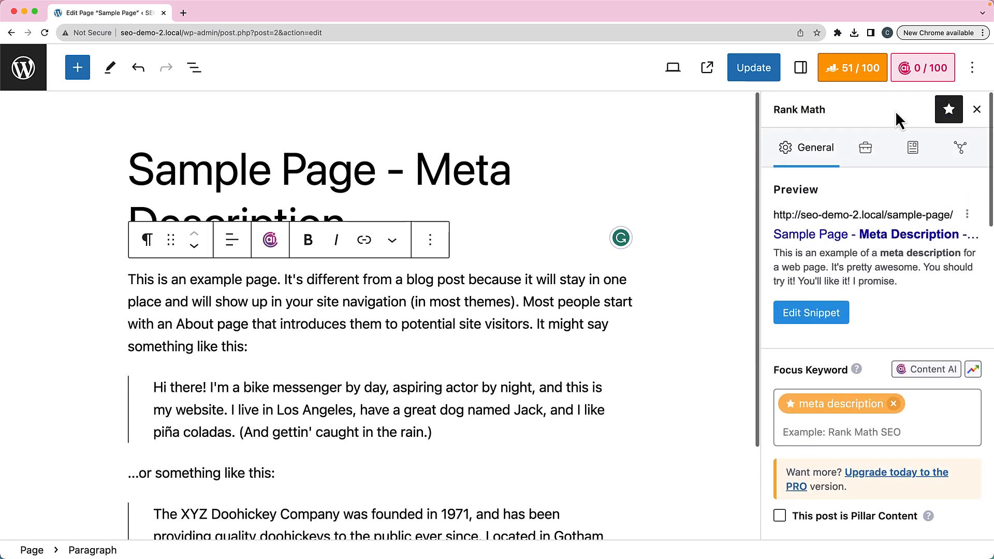
{"action": "left_click", "coordinate": [916, 78]}
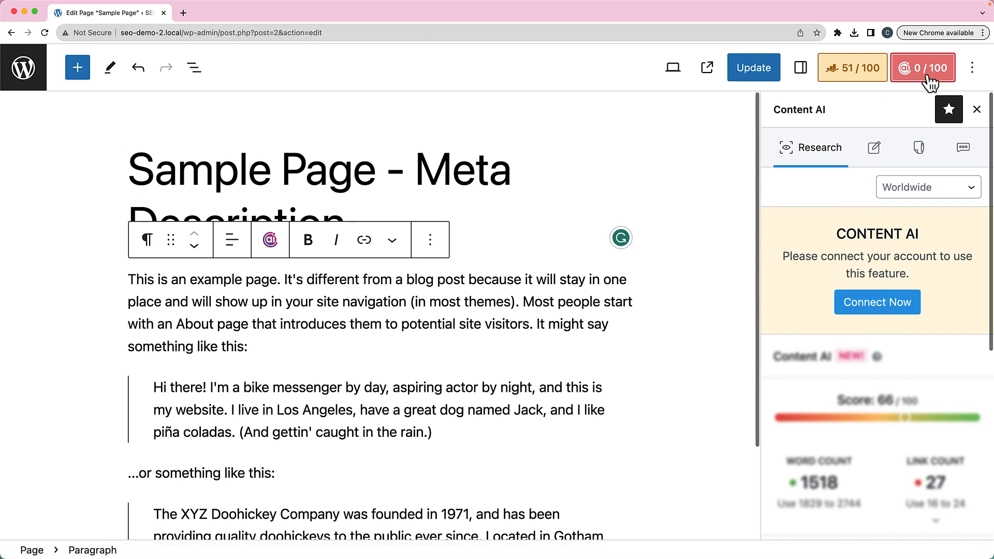
{"action": "left_click", "coordinate": [859, 76]}
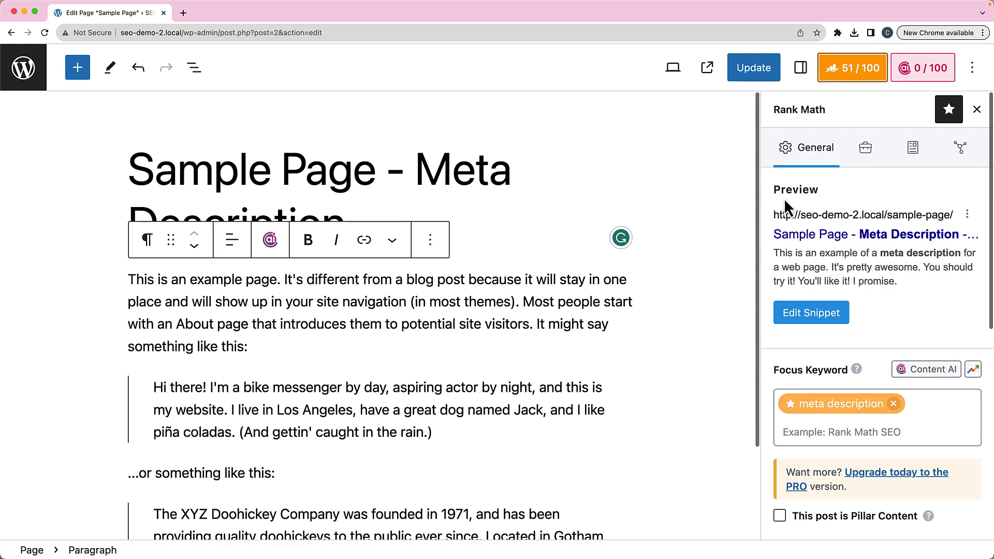
Update the page and view its published version
{"action": "left_click", "coordinate": [753, 72]}
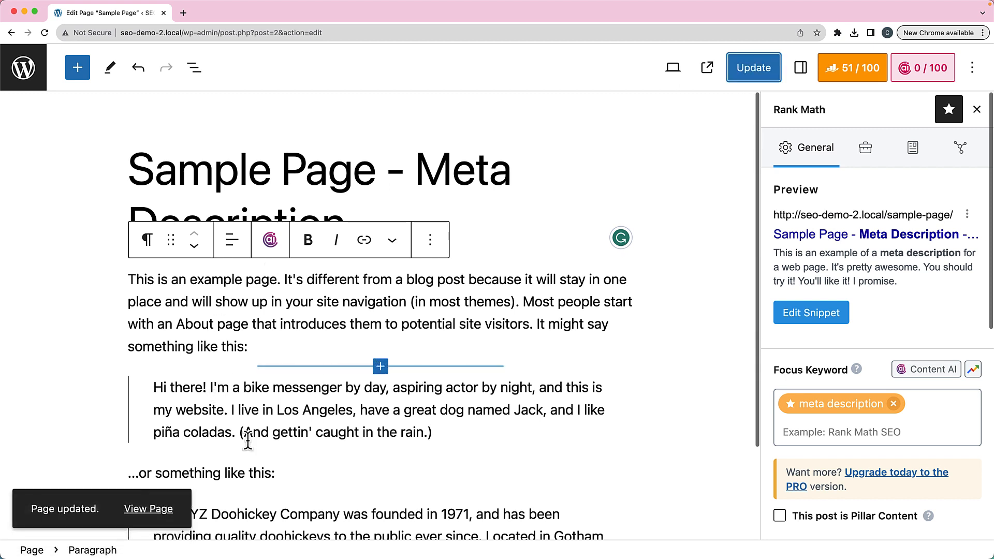
{"action": "left_click", "coordinate": [134, 512]}
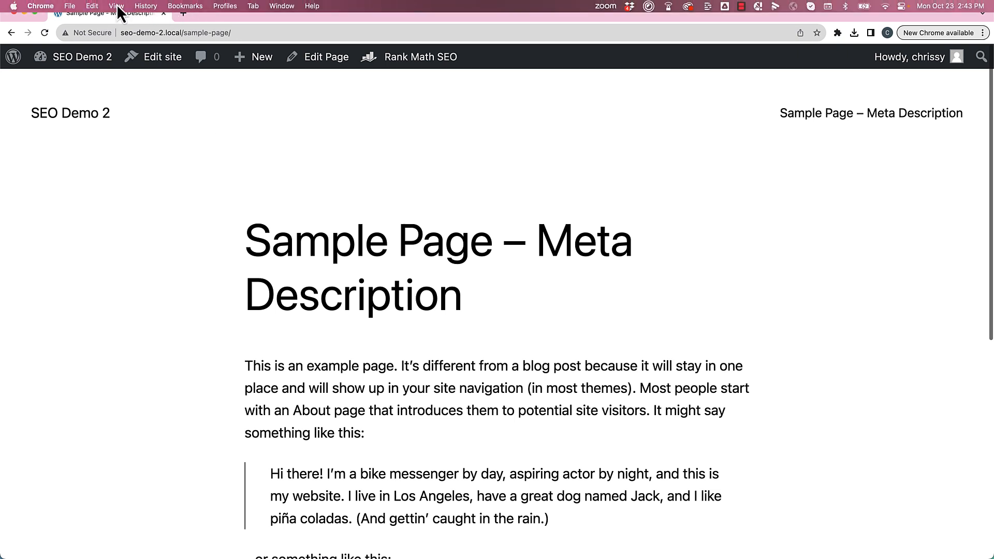
Open the published page's source and examine the Rank Math block's description, robots, Open Graph, Twitter and schema tags
{"action": "left_click", "coordinate": [116, 6]}
{"action": "mouse_move", "coordinate": [154, 169]}
{"action": "left_click", "coordinate": [296, 171]}
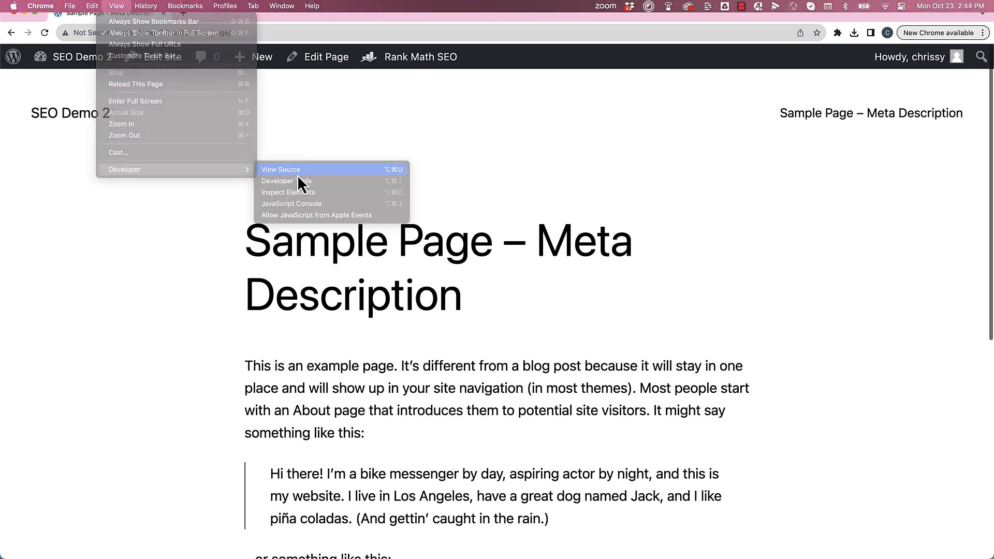
{"action": "scroll", "coordinate": [398, 211], "scroll_direction": "down", "scroll_amount": 1}
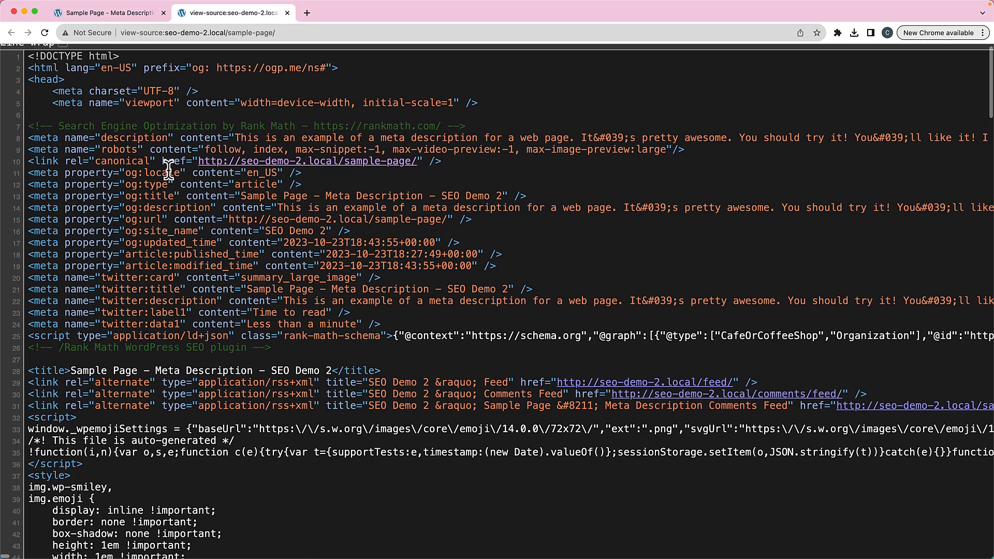
{"action": "left_click_drag", "start_coordinate": [28, 126], "coordinate": [378, 356]}
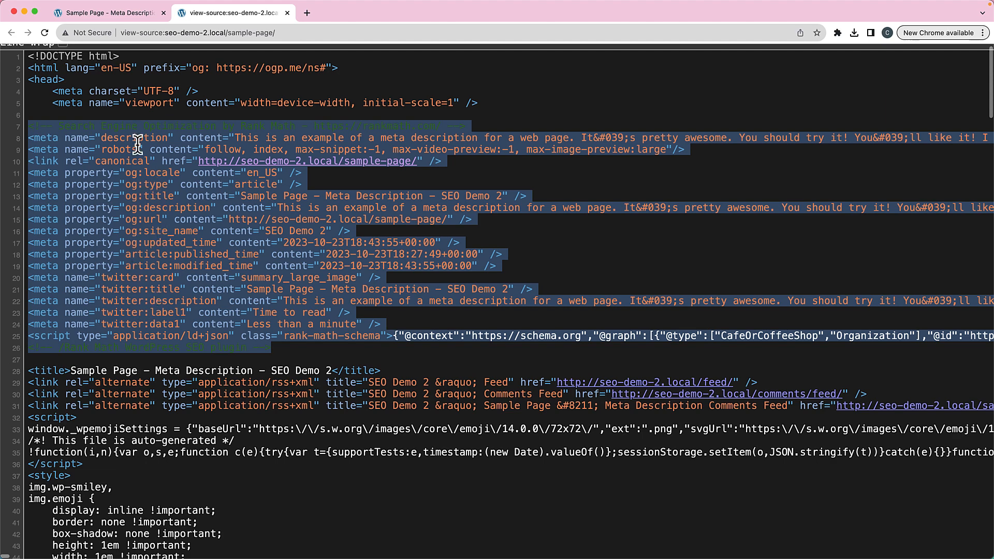
{"action": "left_click", "coordinate": [128, 172]}
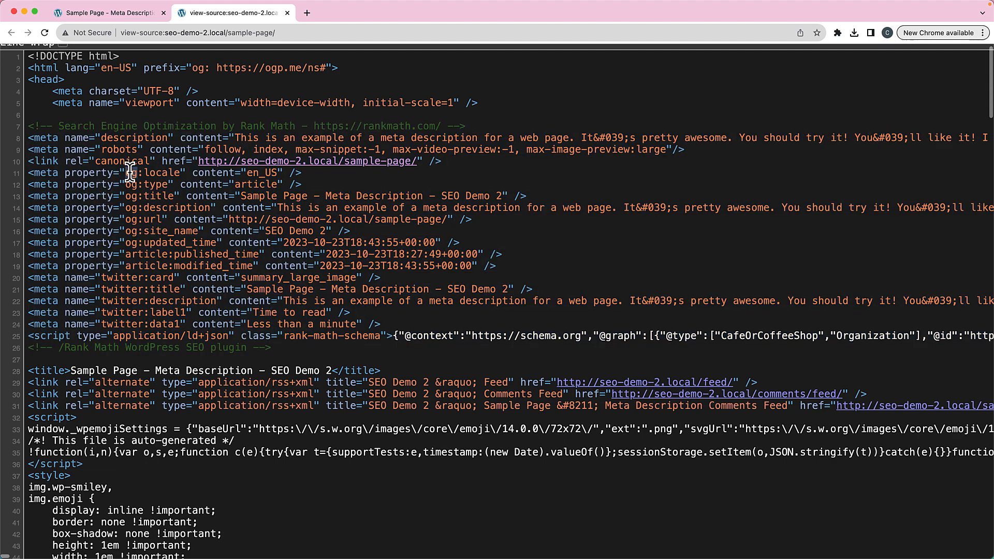
{"action": "double_click", "coordinate": [119, 279]}
{"action": "double_click", "coordinate": [118, 288]}
{"action": "double_click", "coordinate": [118, 300]}
{"action": "double_click", "coordinate": [118, 313]}
{"action": "scroll", "coordinate": [232, 341], "scroll_direction": "down", "scroll_amount": 1}
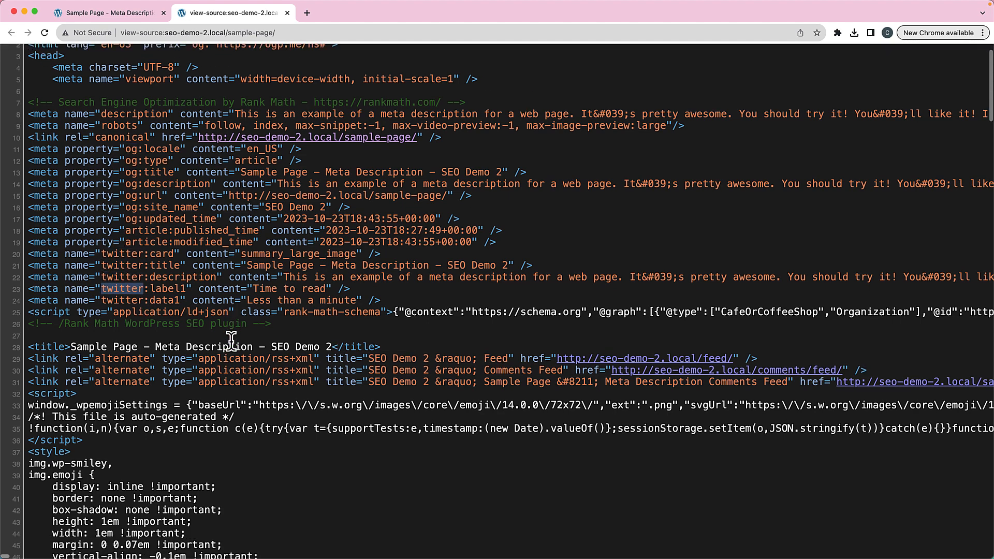
{"action": "scroll", "coordinate": [232, 340], "scroll_direction": "up", "scroll_amount": 2}
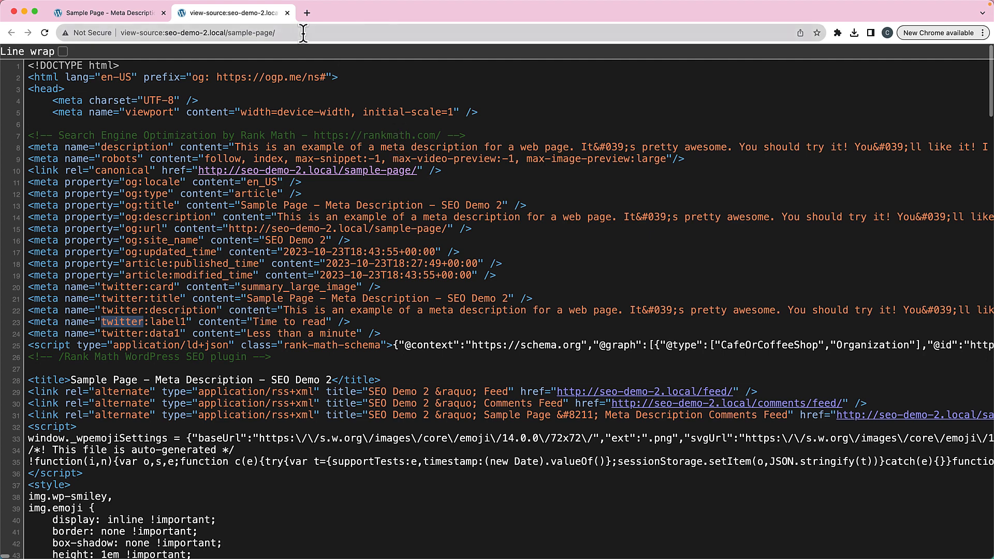
Close the page source and bring up the Rank Math SEO options on the published page
{"action": "left_click", "coordinate": [288, 13]}
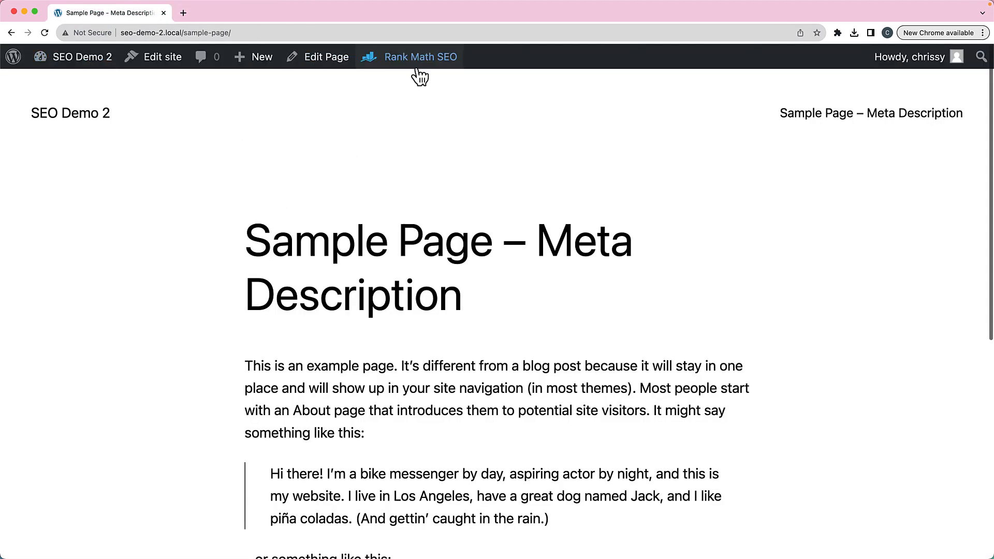
{"action": "mouse_move", "coordinate": [406, 59]}
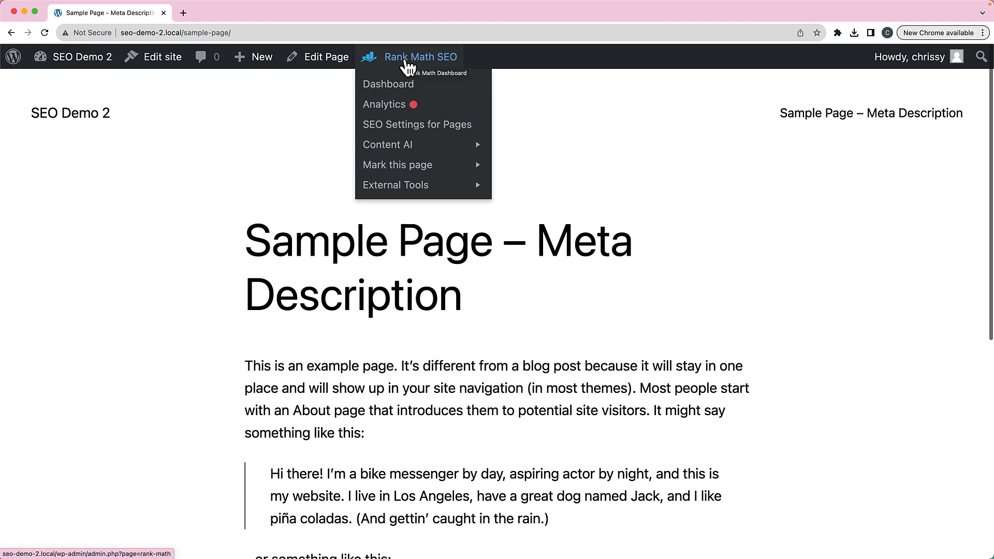